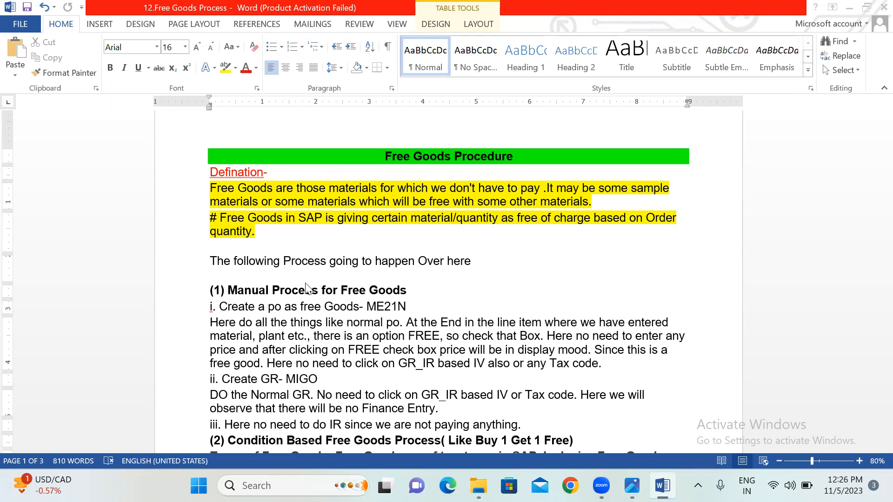
- Read through the Free Goods Procedure document, covering the manual process and the condition-based process with inclusive and exclusive free goods
{"action": "scroll", "coordinate": [306, 287], "scroll_direction": "down", "scroll_amount": 1}
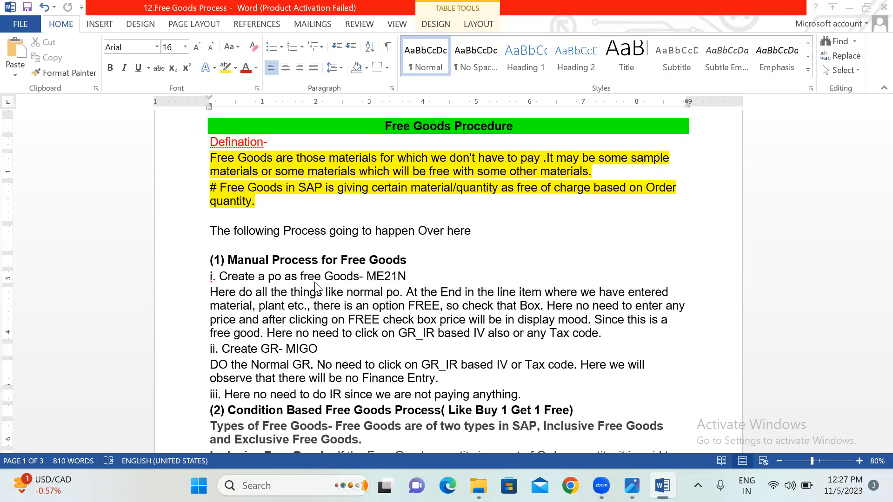
{"action": "scroll", "coordinate": [315, 281], "scroll_direction": "down", "scroll_amount": 3}
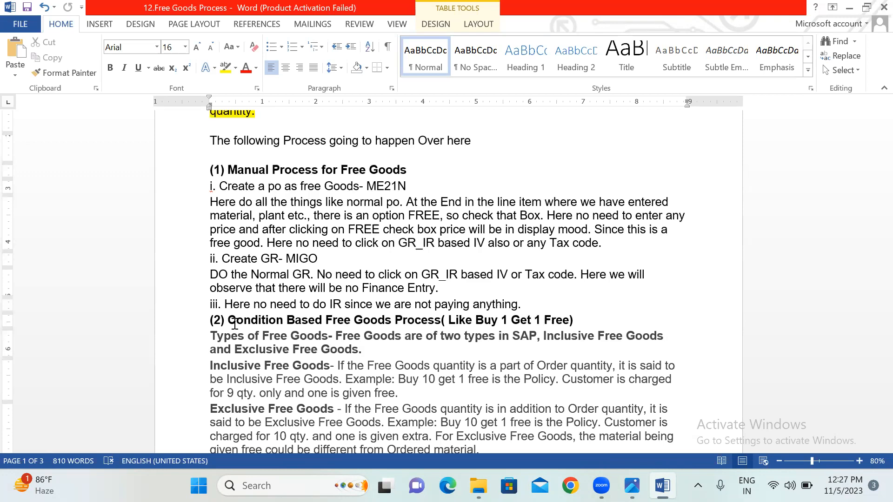
{"action": "scroll", "coordinate": [235, 324], "scroll_direction": "down", "scroll_amount": 1}
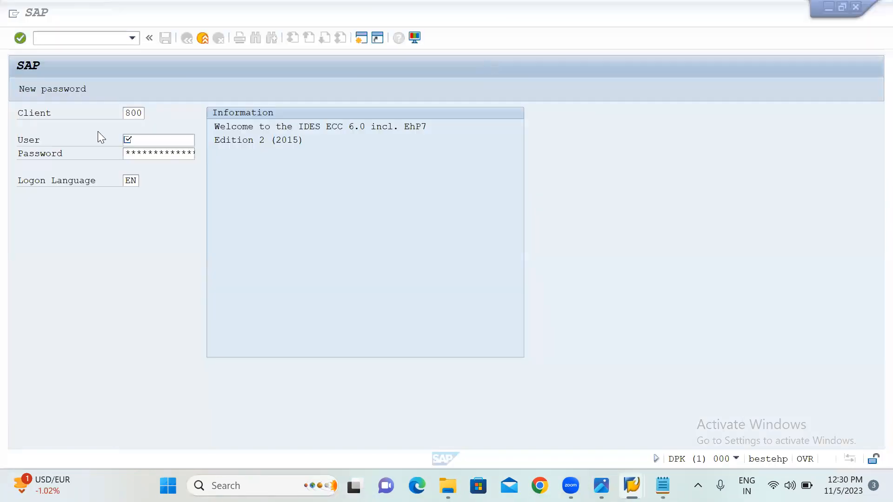
- Log on to SAP client 800 with the saved user name and the account password
{"action": "left_click", "coordinate": [152, 140]}
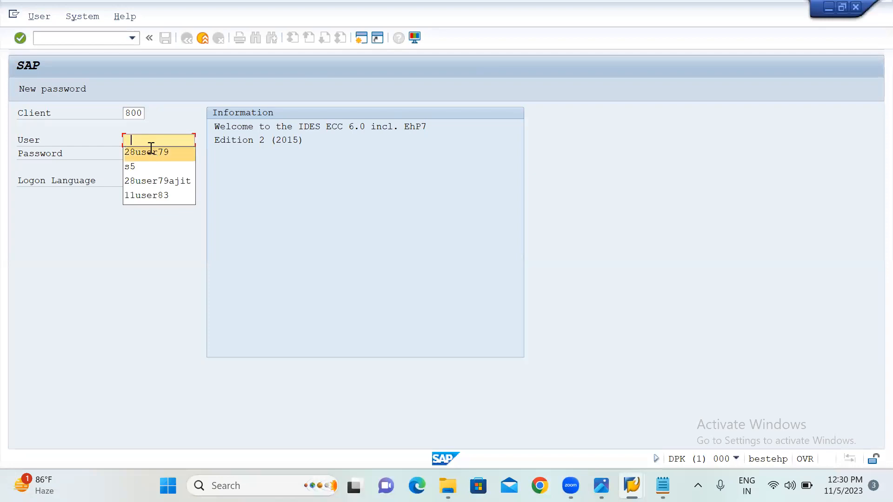
{"action": "left_click", "coordinate": [150, 152]}
{"action": "type", "text": "*****"}
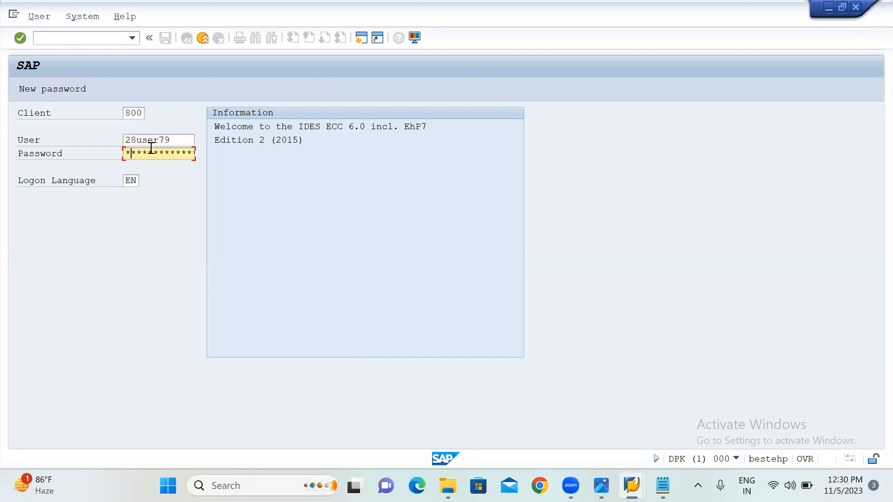
{"action": "type", "text": "***"}
{"action": "key", "text": "Return"}
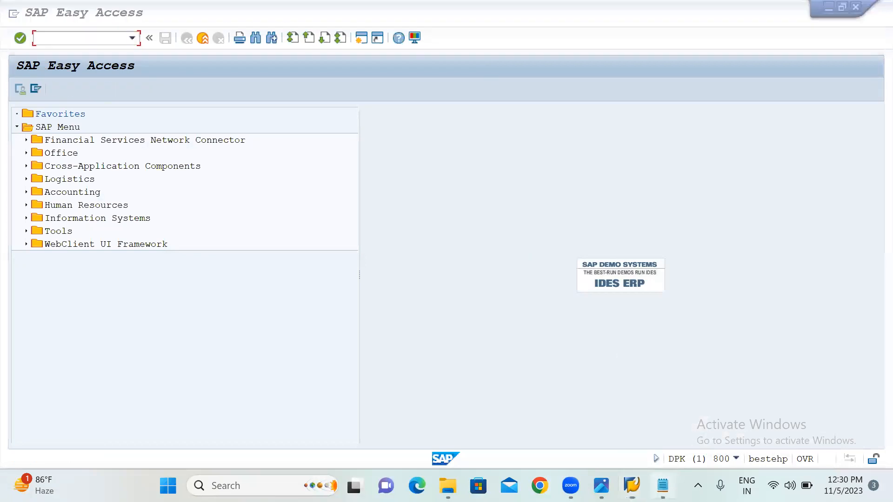
- Switch to the Notepad notes and add the heading "free good procedure" below the existing steps, underlined with a row of equals signs
{"action": "left_click", "coordinate": [662, 485]}
{"action": "left_click", "coordinate": [104, 272]}
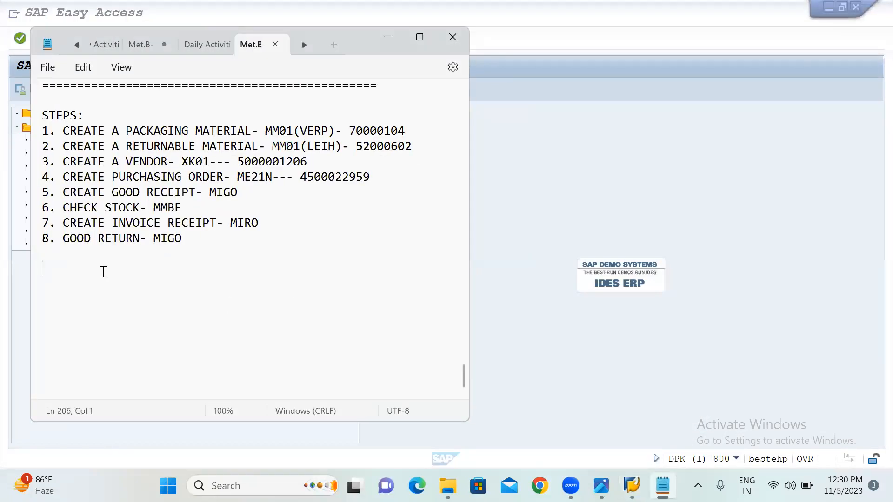
{"action": "type", "text": "free good "}
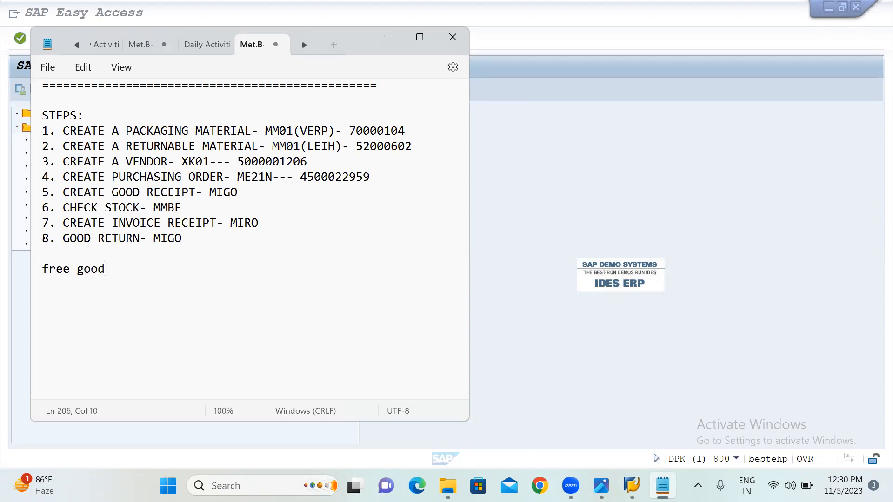
{"action": "type", "text": "procedure"}
{"action": "key", "text": "Return"}
{"action": "type", "text": "===================="}
{"action": "key", "text": "Return"}
- List the first two steps under the heading: "1. update material master- mm02" and "2. update vendor master- xk02"
{"action": "type", "text": "1."}
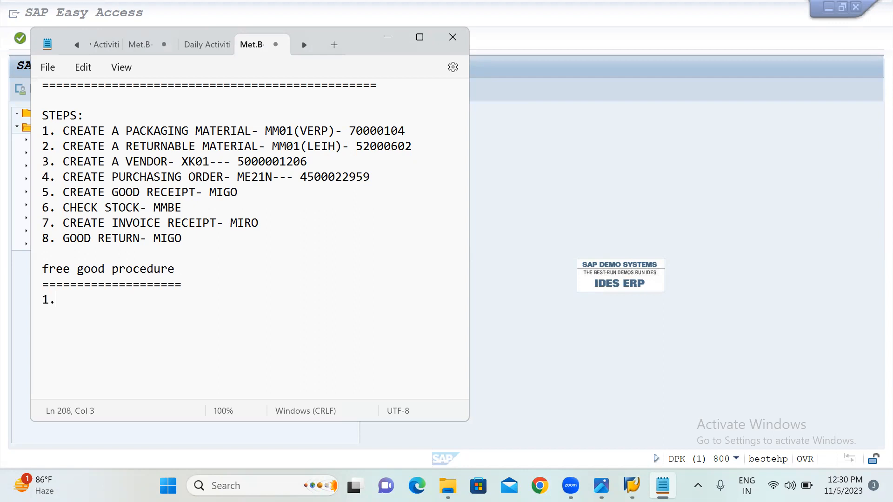
{"action": "type", "text": " update mater"}
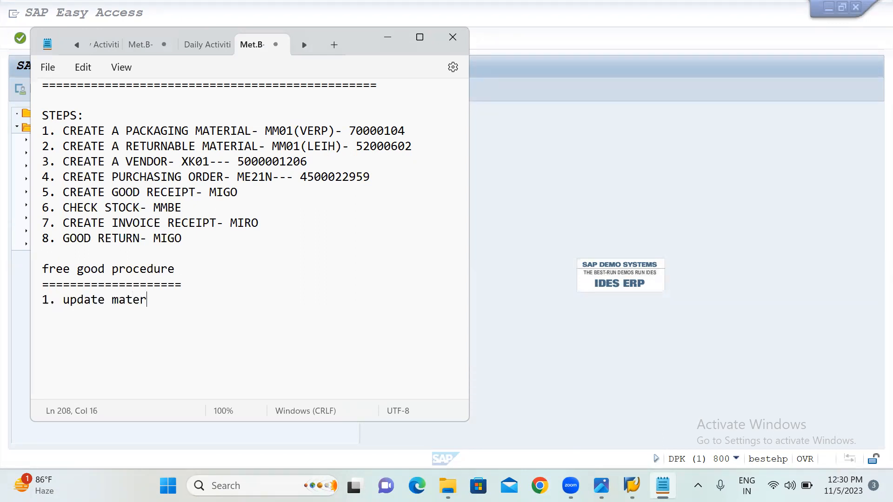
{"action": "type", "text": "ial master- mm02 "}
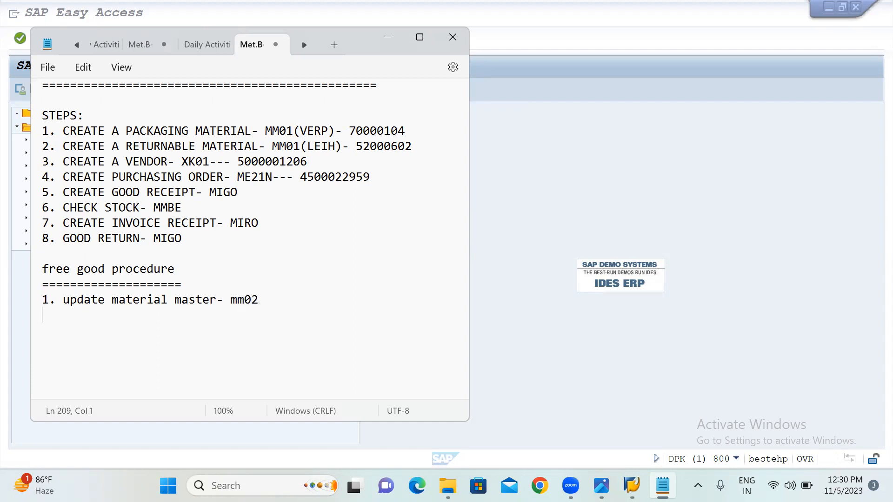
{"action": "type", "text": "2. update vendor master"}
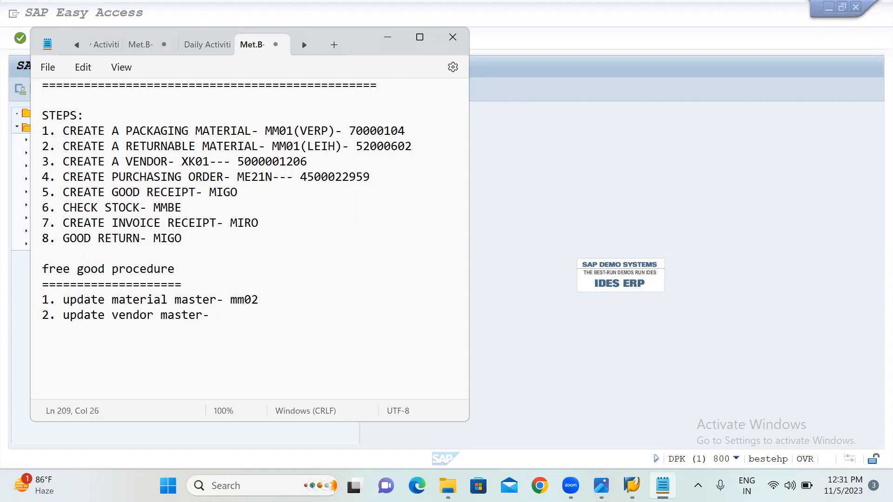
{"action": "type", "text": "- xk02"}
{"action": "key", "text": "Return"}
- Continue the list with "3. create purchase order- me21n", "4. create good receipt- migo" and "5. stock check- mmbe"
{"action": "type", "text": "3. create "}
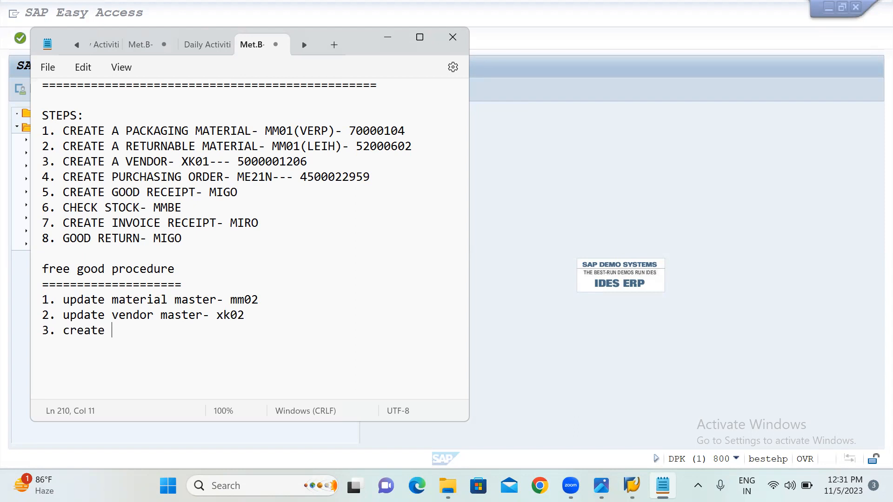
{"action": "type", "text": "purchas"}
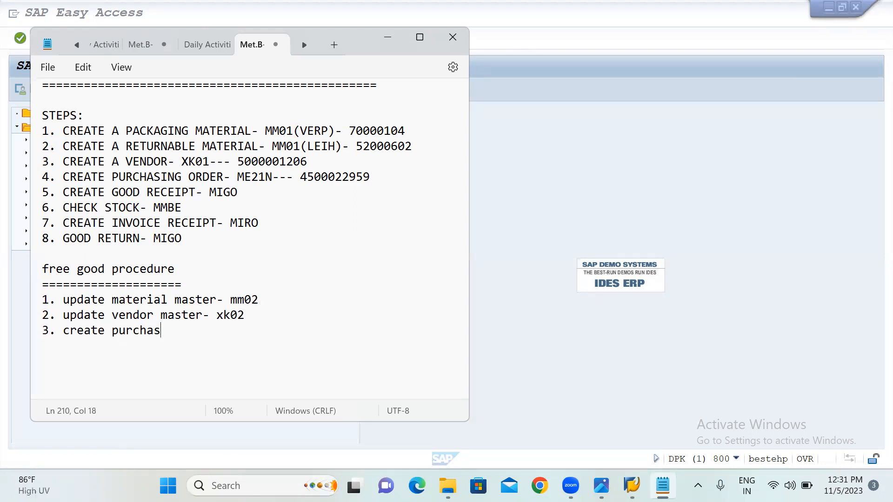
{"action": "type", "text": "e order"}
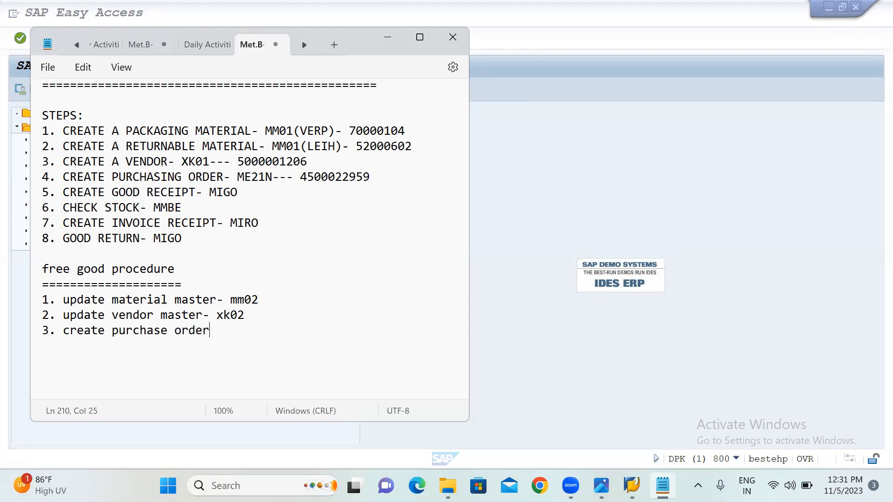
{"action": "type", "text": "- me21n"}
{"action": "key", "text": "Return"}
{"action": "type", "text": "4. create good "}
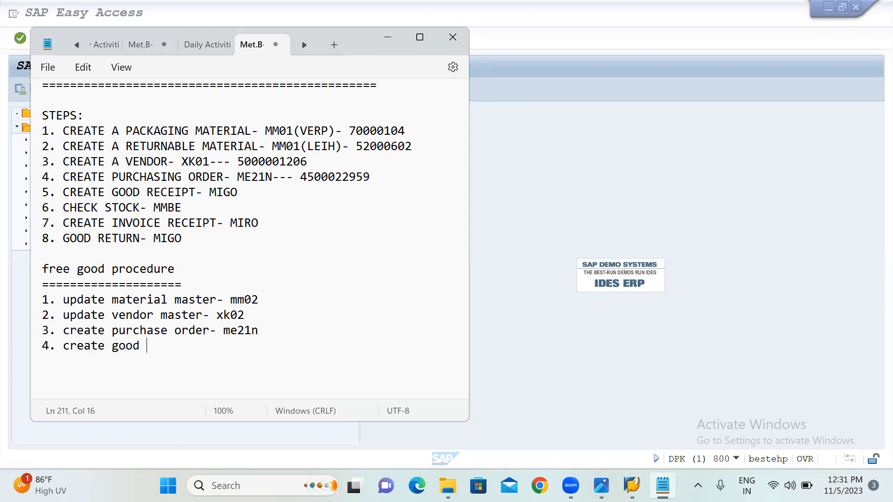
{"action": "type", "text": "receipt- migo"}
{"action": "key", "text": "Return"}
{"action": "type", "text": "5."}
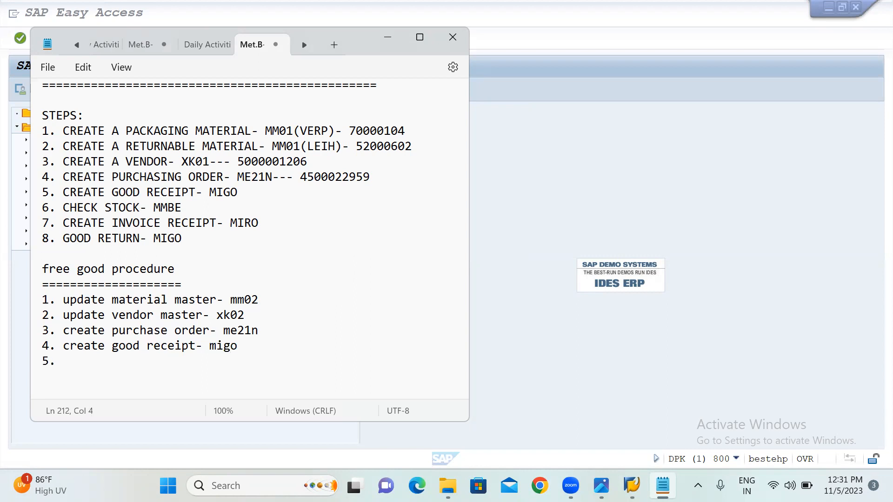
{"action": "type", "text": " stock check- mmbe"}
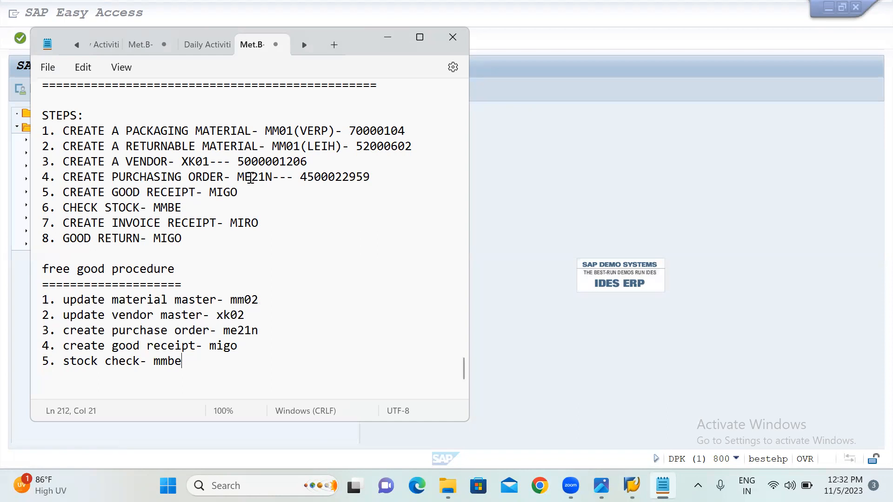
- Copy packaging material number 70000104 from the earlier notes and append it after "--" to the update material master line
{"action": "left_click_drag", "start_coordinate": [350, 132], "coordinate": [432, 138]}
{"action": "key", "text": "ctrl+c"}
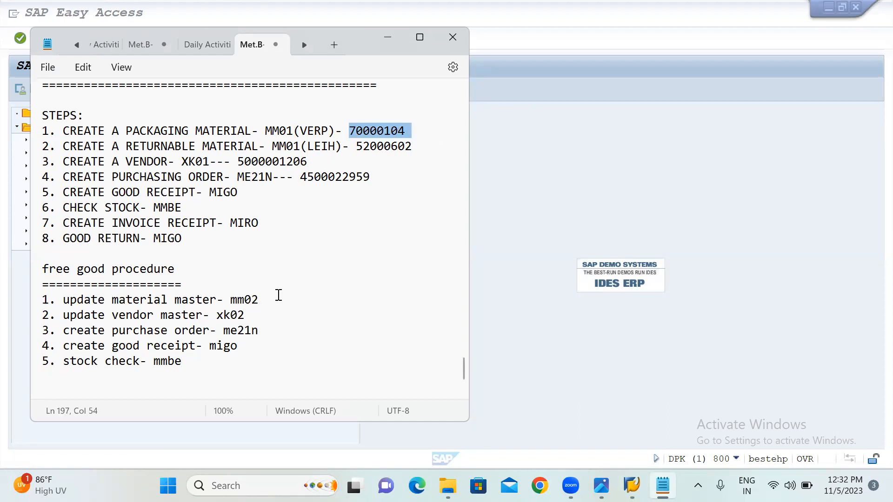
{"action": "left_click", "coordinate": [278, 296]}
{"action": "type", "text": "--"}
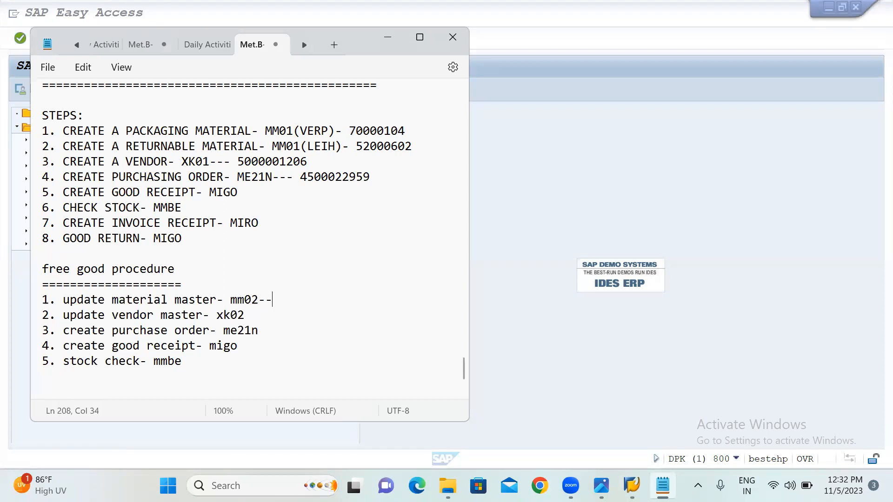
{"action": "key", "text": "ctrl+v"}
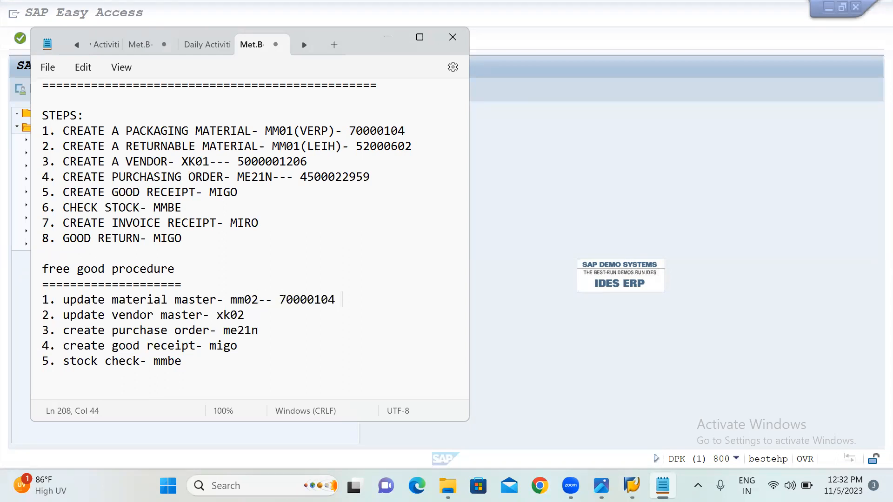
- Copy the vendor number from the earlier XK01 line and append it after "--" to the update vendor master line
{"action": "double_click", "coordinate": [254, 162]}
{"action": "key", "text": "ctrl+c"}
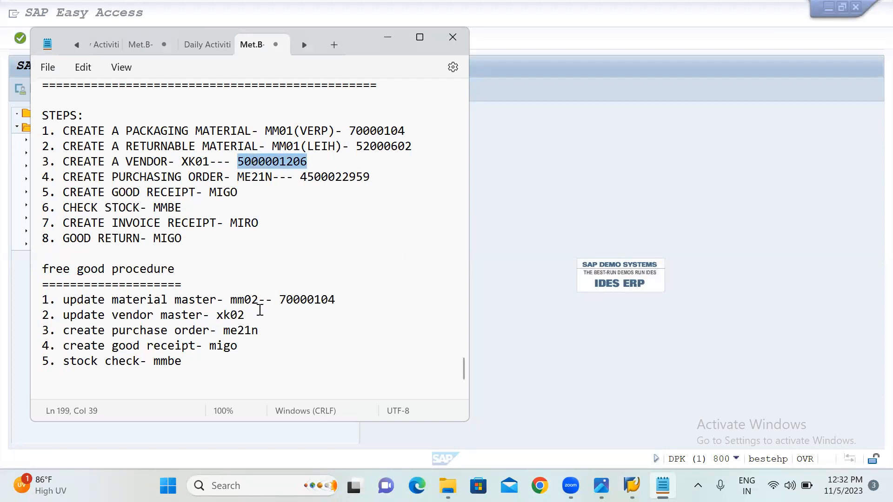
{"action": "left_click", "coordinate": [254, 317]}
{"action": "type", "text": "-"}
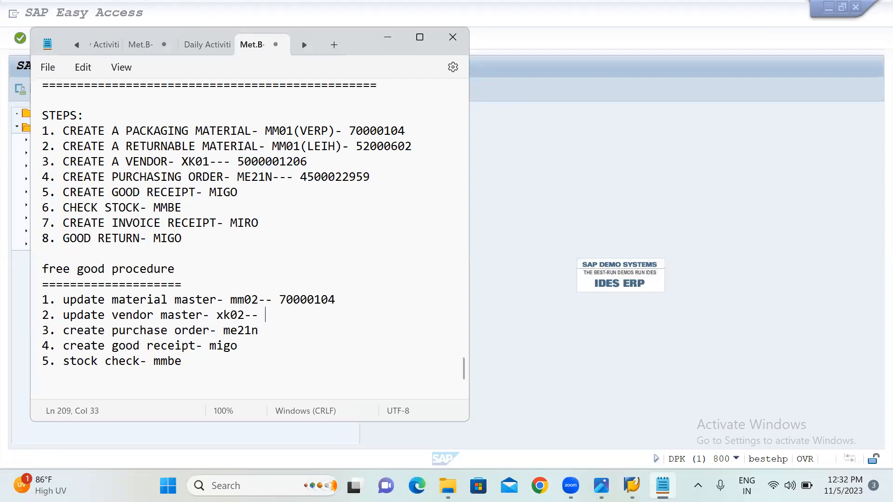
{"action": "type", "text": "-"}
{"action": "key", "text": "ctrl+v"}
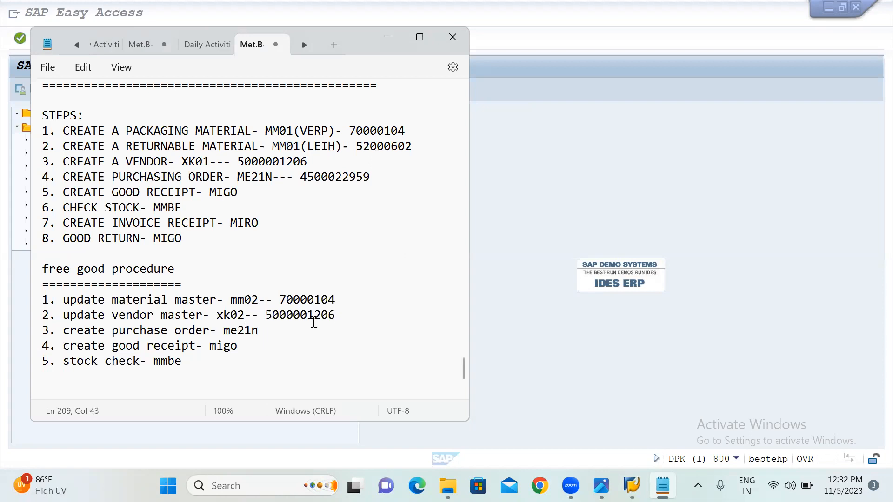
- Switch back to SAP and start transaction MM02 to change a material
{"action": "left_click", "coordinate": [502, 203]}
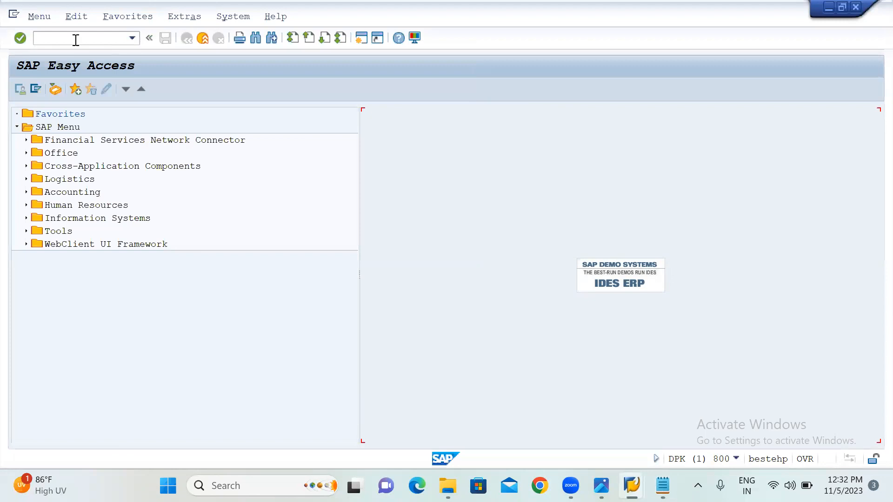
{"action": "key", "text": "Caps_Lock"}
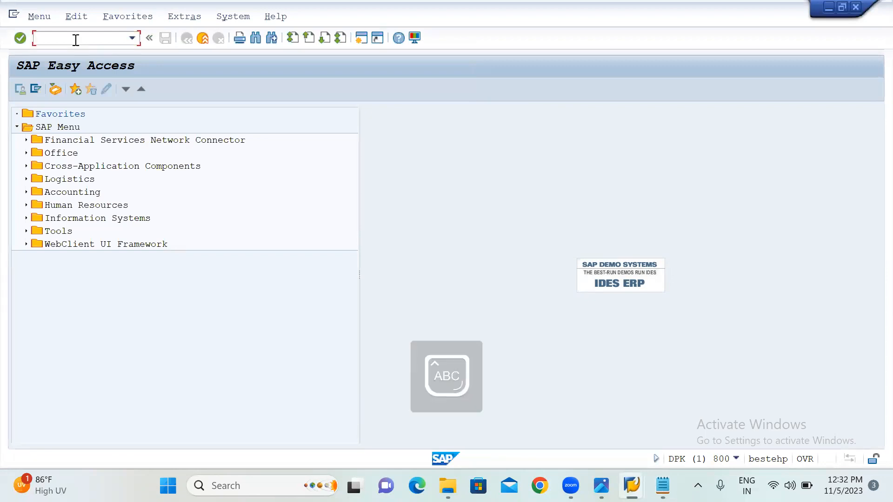
{"action": "type", "text": "MM02"}
{"action": "key", "text": "Return"}
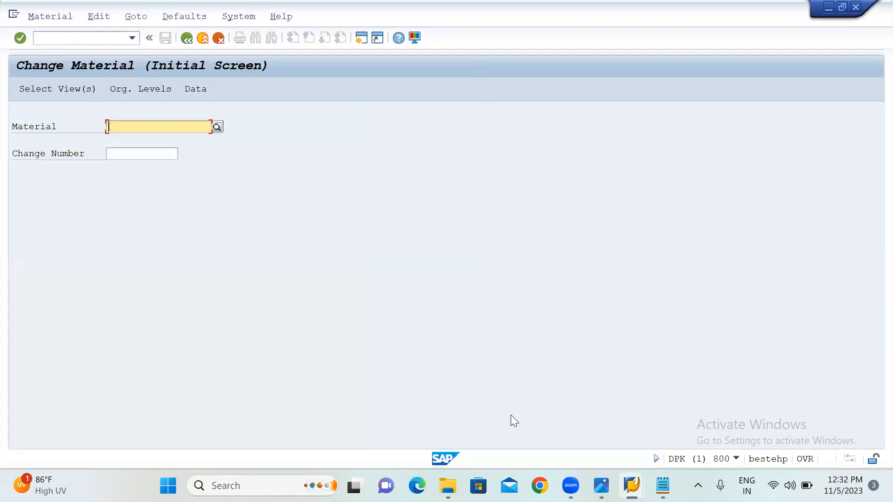
- Copy material number 70000104 from the Notepad notes into the Material field in SAP and proceed to the view selection
{"action": "left_click", "coordinate": [662, 486]}
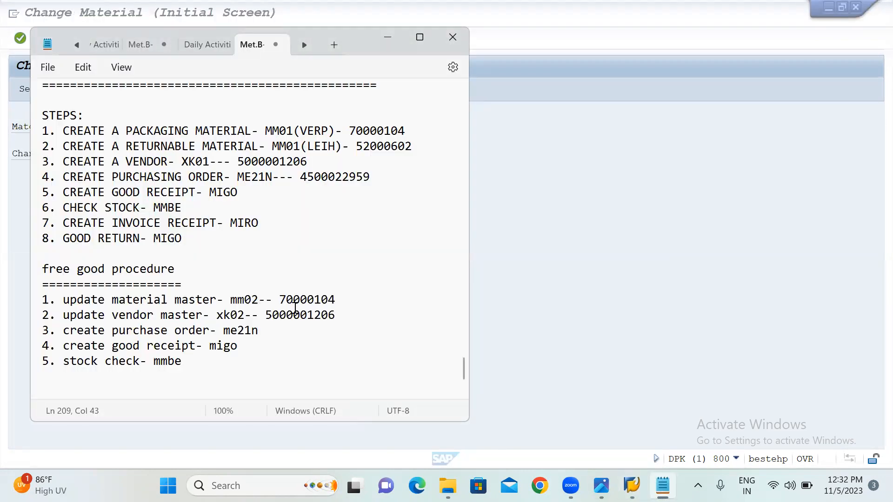
{"action": "double_click", "coordinate": [301, 300]}
{"action": "key", "text": "ctrl+c"}
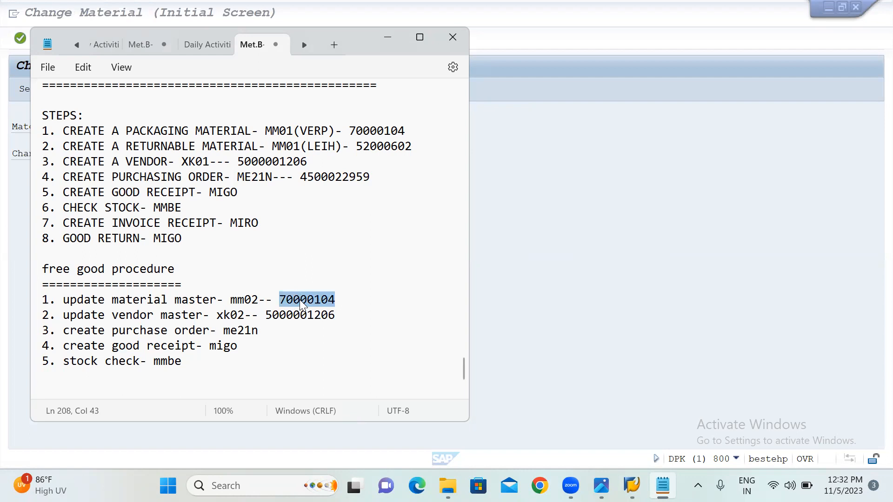
{"action": "left_click", "coordinate": [630, 279]}
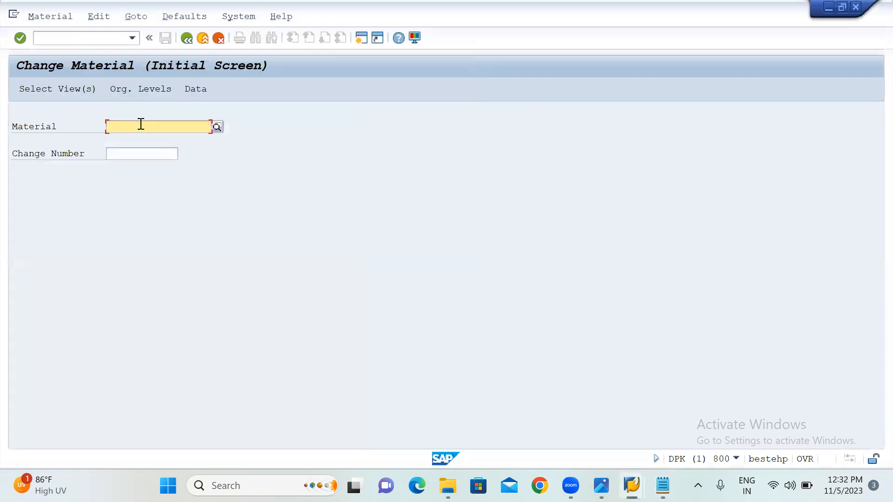
{"action": "key", "text": "ctrl+v"}
{"action": "key", "text": "Return"}
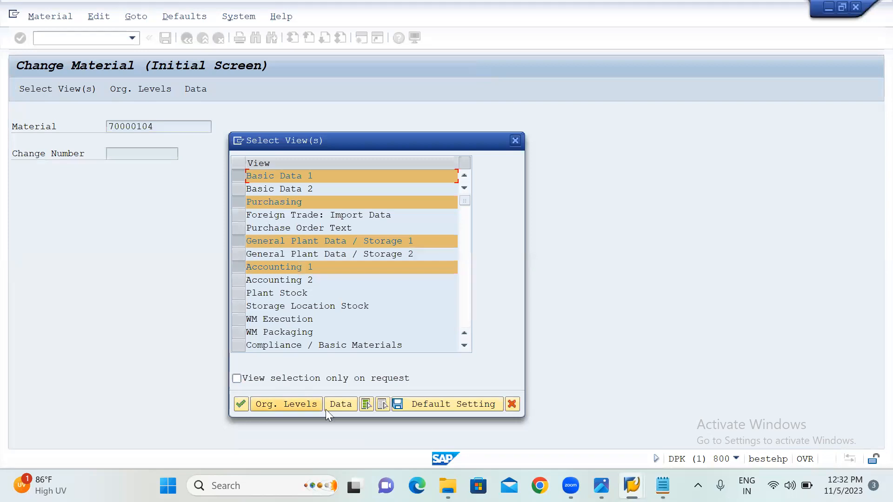
- Clear the preselected material views, select only the Purchasing view and proceed to the organizational levels
{"action": "left_click", "coordinate": [378, 406]}
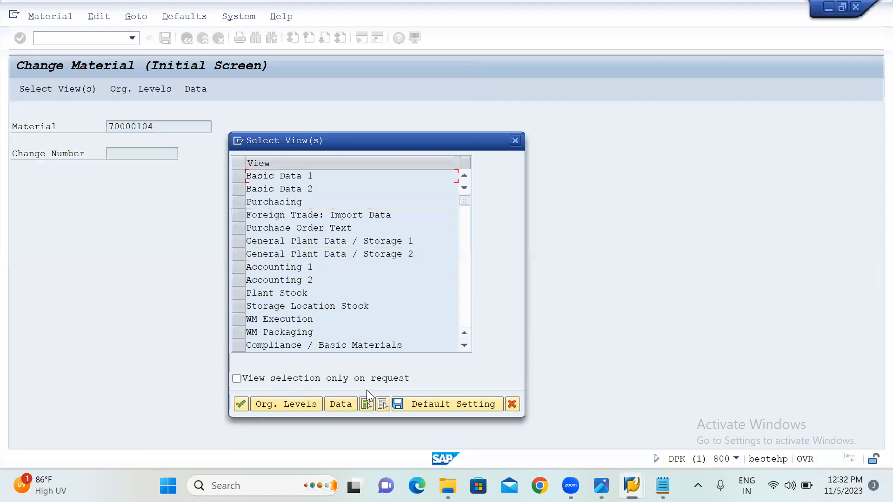
{"action": "left_click", "coordinate": [239, 206]}
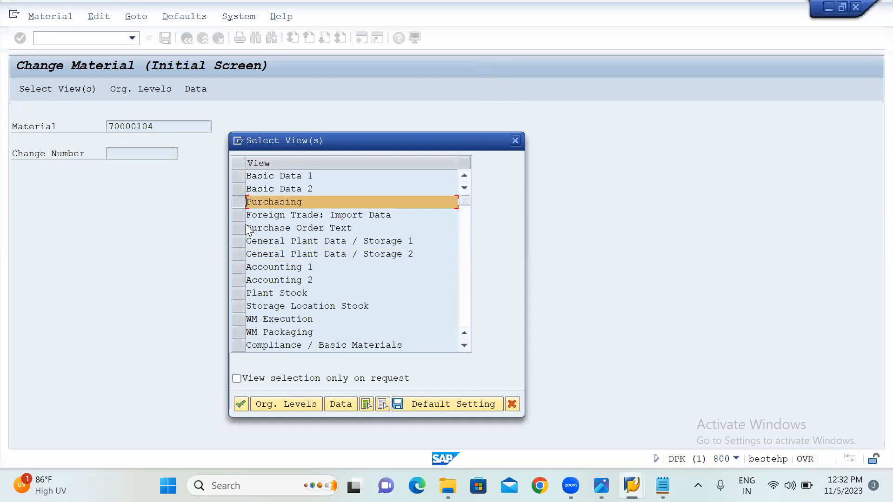
{"action": "left_click", "coordinate": [267, 404]}
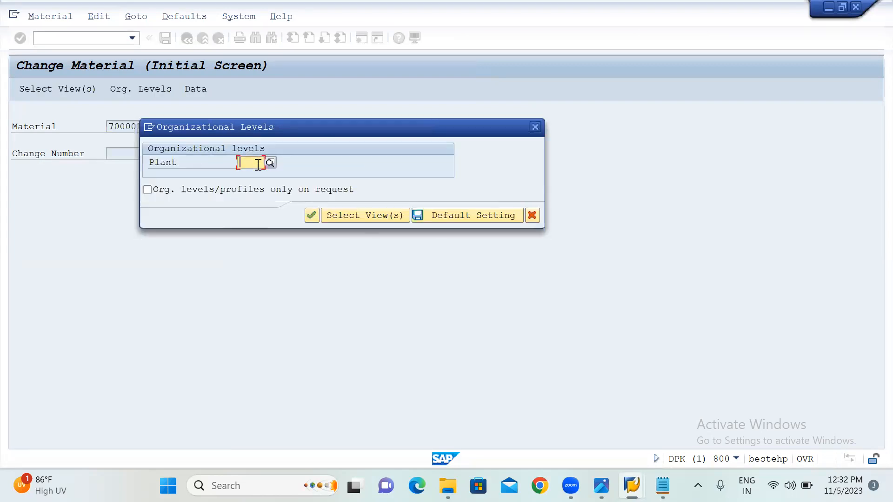
- Try to open the material's Purchasing view for plant AJ01
{"action": "type", "text": "AJ01"}
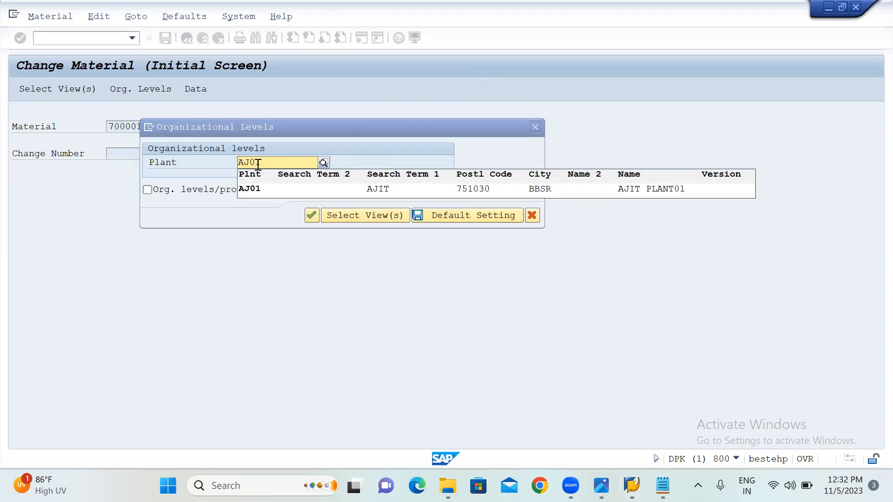
{"action": "key", "text": "Return"}
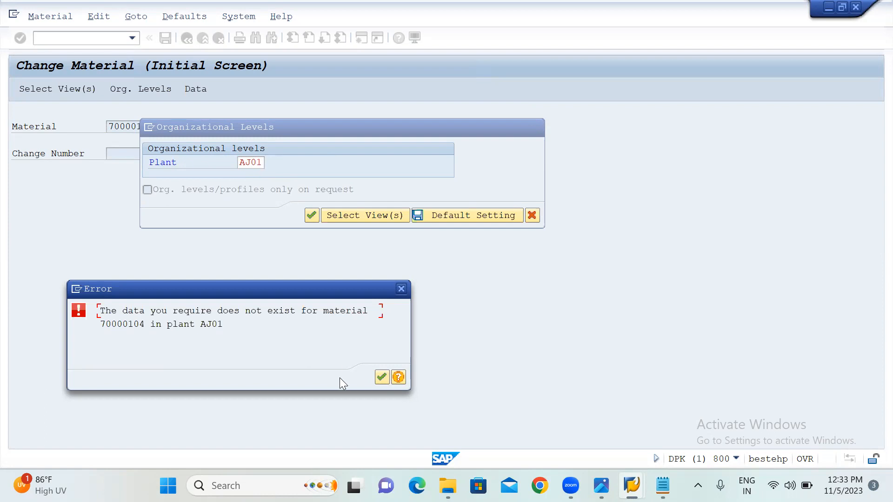
{"action": "left_click", "coordinate": [381, 377]}
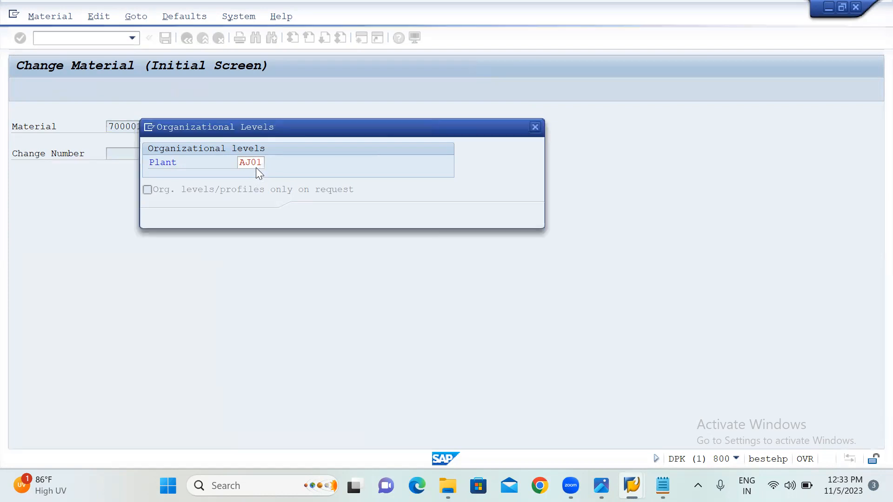
- Set the plant to JI01 in the organizational levels and open the material's Purchasing view
{"action": "key", "text": "Delete"}
{"action": "key", "text": "Delete"}
{"action": "key", "text": "Delete"}
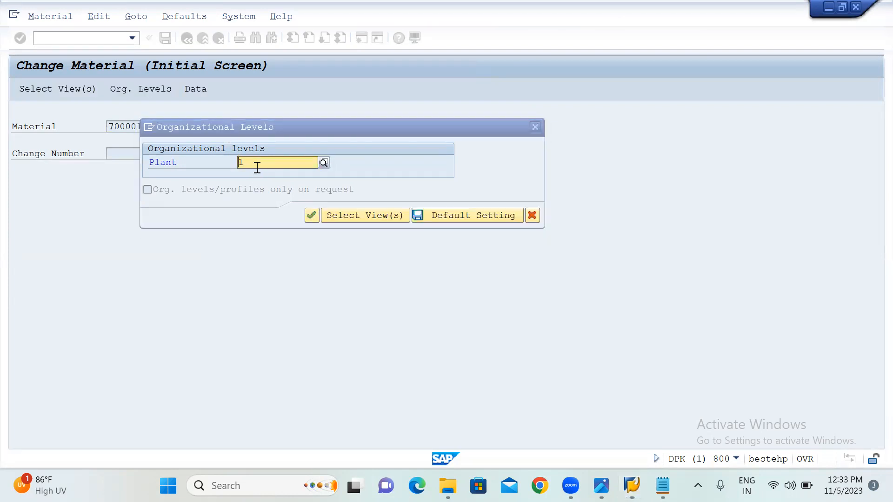
{"action": "key", "text": "Delete"}
{"action": "type", "text": "JI01"}
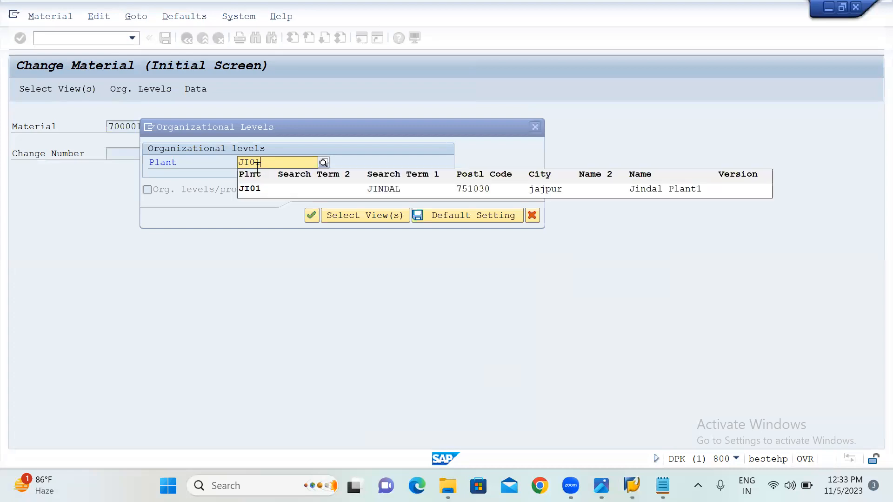
{"action": "left_click", "coordinate": [256, 167]}
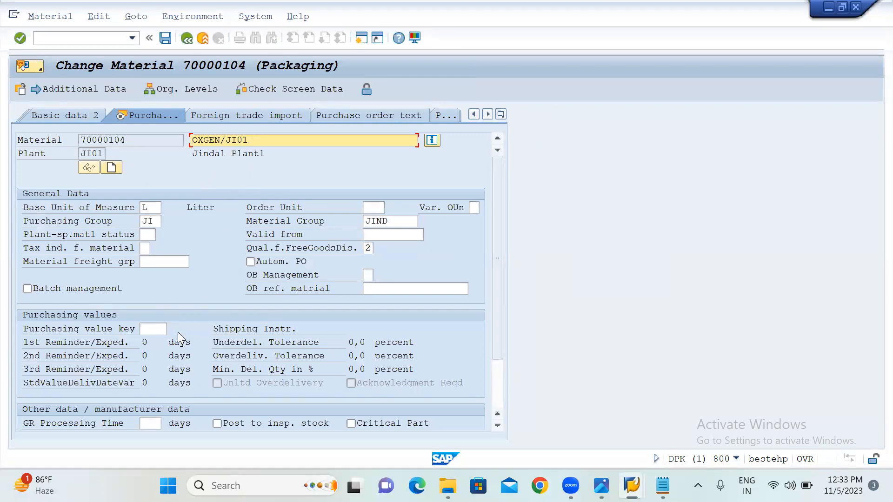
- Set Qual.f.FreeGoodsDis. to 2, eligible for discount in kind only for purchasing, and save the material
{"action": "left_click", "coordinate": [247, 249]}
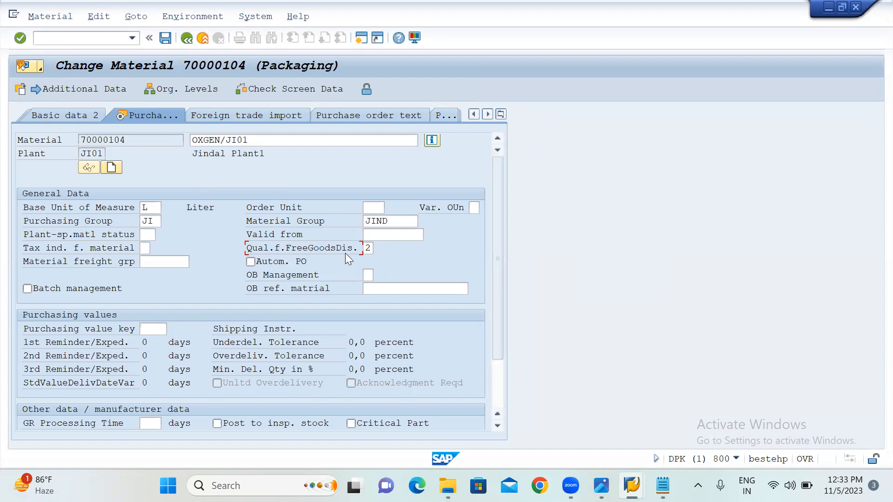
{"action": "left_click", "coordinate": [366, 248]}
{"action": "left_click", "coordinate": [379, 249]}
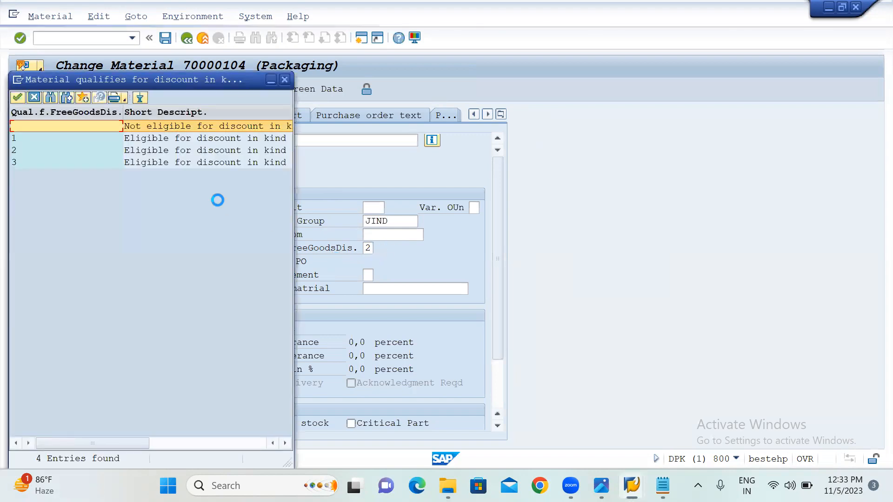
{"action": "left_click", "coordinate": [142, 155]}
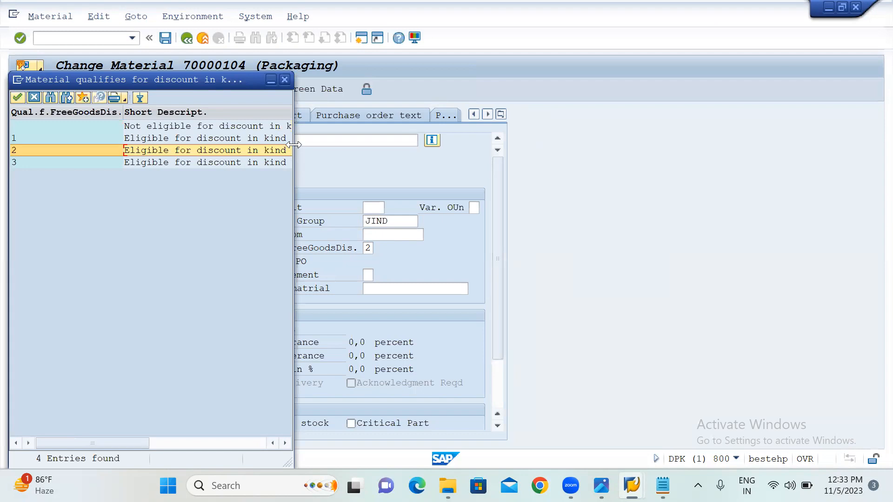
{"action": "left_click_drag", "start_coordinate": [292, 144], "coordinate": [442, 148]}
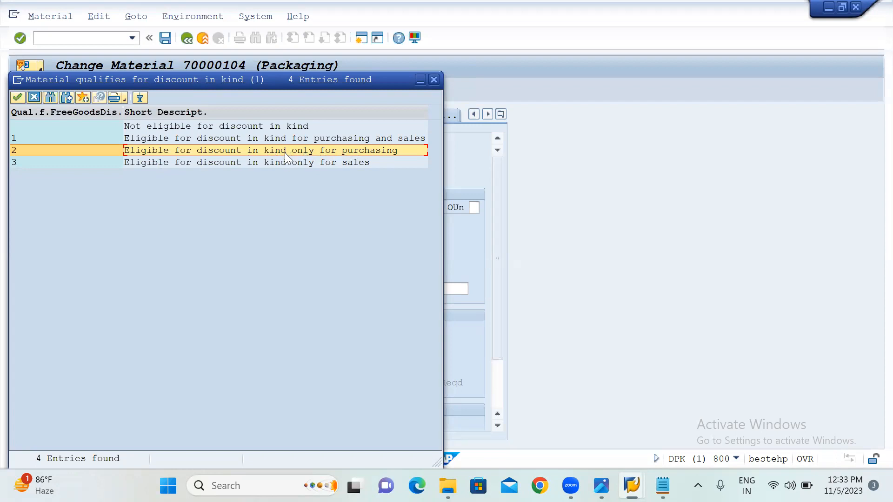
{"action": "double_click", "coordinate": [378, 150]}
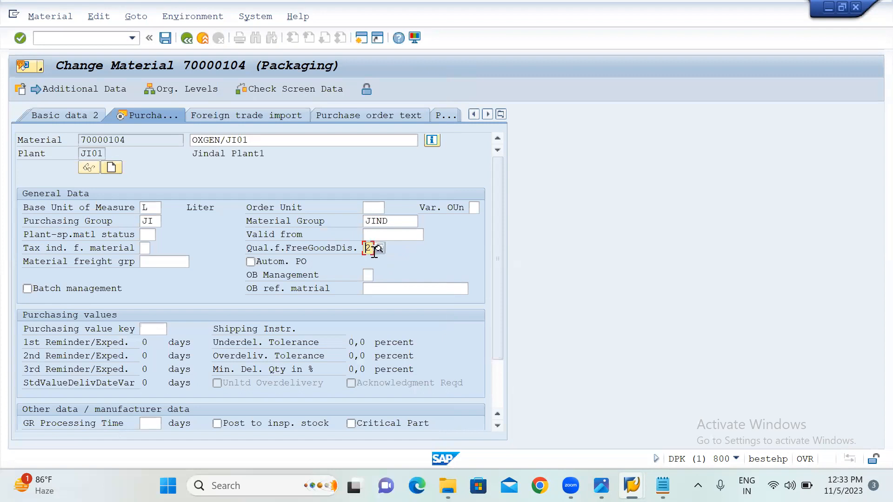
{"action": "left_click", "coordinate": [166, 39]}
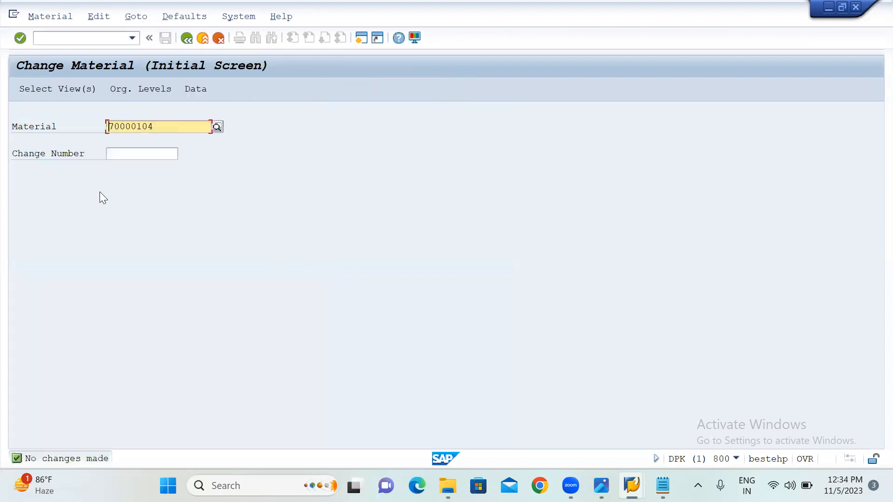
- Start transaction XK02 to change a vendor
{"action": "left_click", "coordinate": [54, 35]}
{"action": "type", "text": "/NXK02"}
{"action": "key", "text": "Return"}
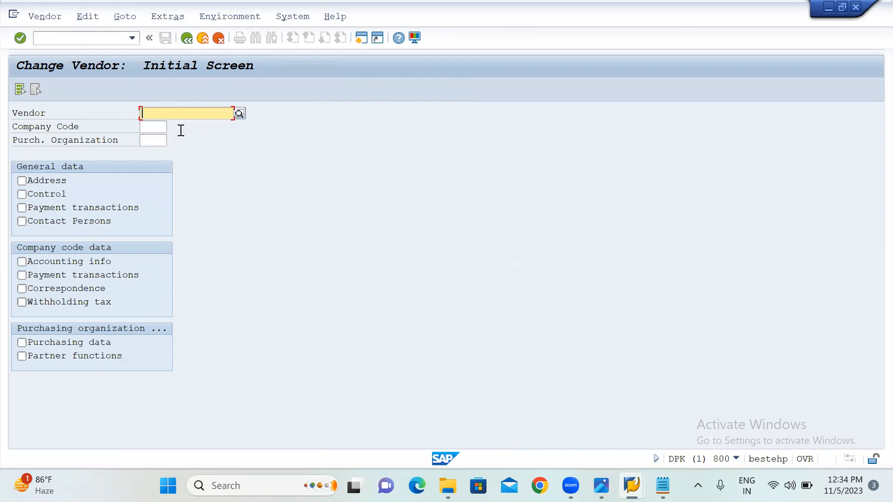
- Copy the vendor number from the xk02 line of the Notepad notes into the Vendor field in SAP
{"action": "left_click", "coordinate": [663, 485]}
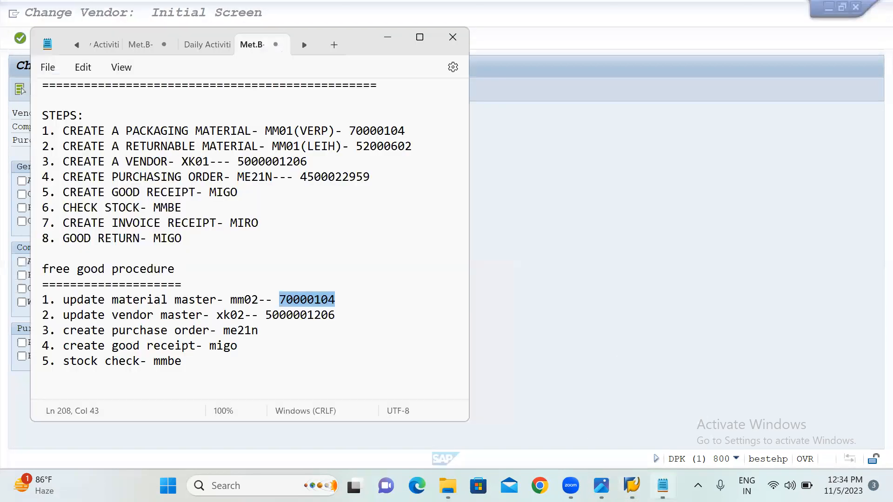
{"action": "double_click", "coordinate": [306, 321]}
{"action": "key", "text": "ctrl+c"}
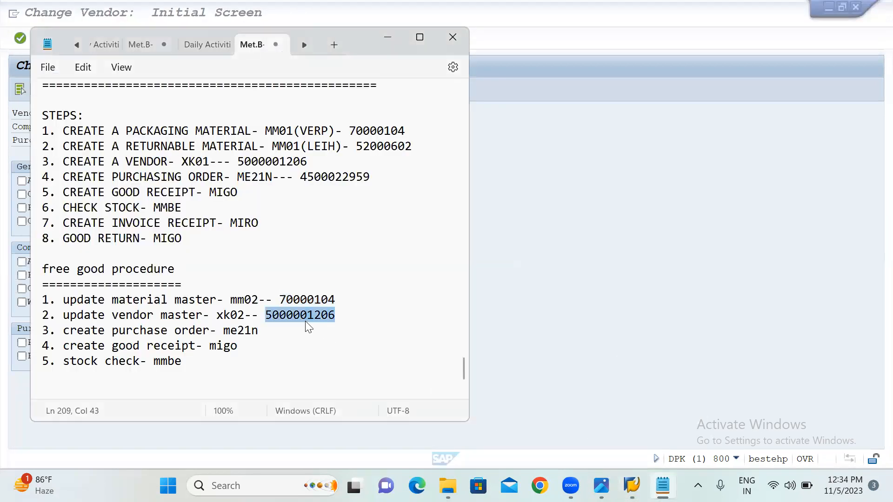
{"action": "left_click", "coordinate": [644, 270]}
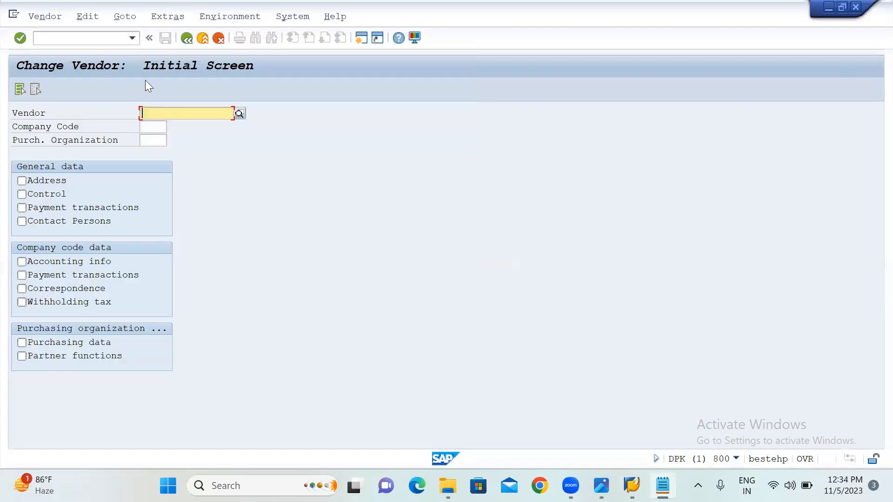
{"action": "key", "text": "ctrl+v"}
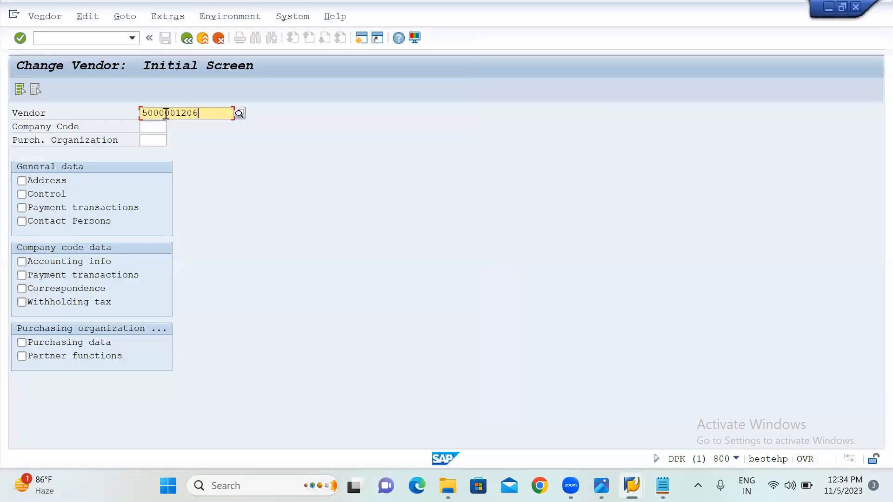
- Enter JIND as both company code and purchasing organization, and open the vendor's Purchasing data
{"action": "left_click", "coordinate": [159, 129]}
{"action": "type", "text": "J"}
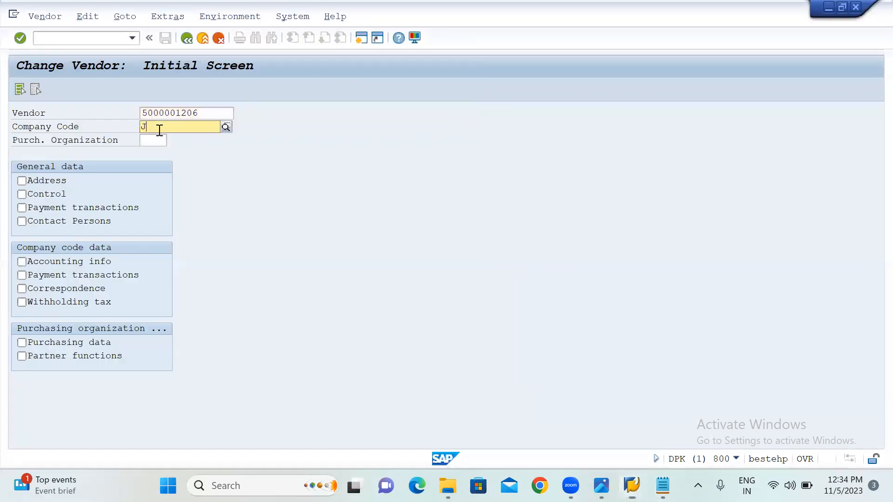
{"action": "type", "text": "IND"}
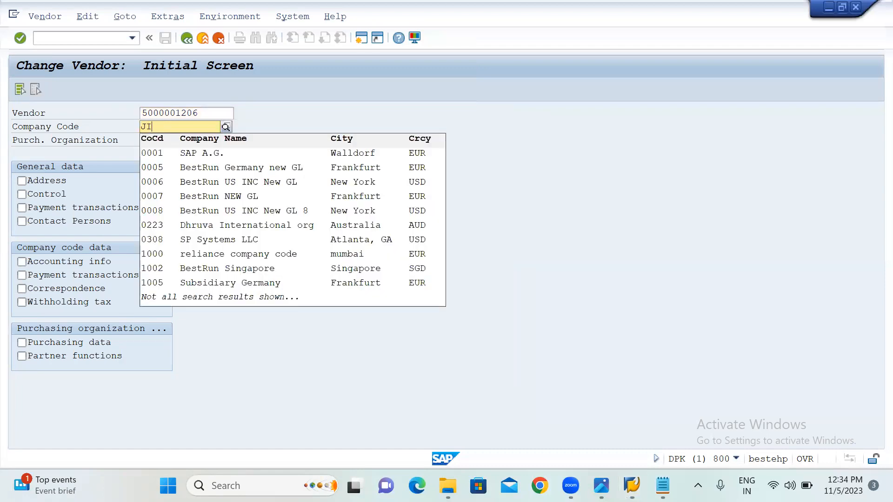
{"action": "left_click", "coordinate": [268, 113]}
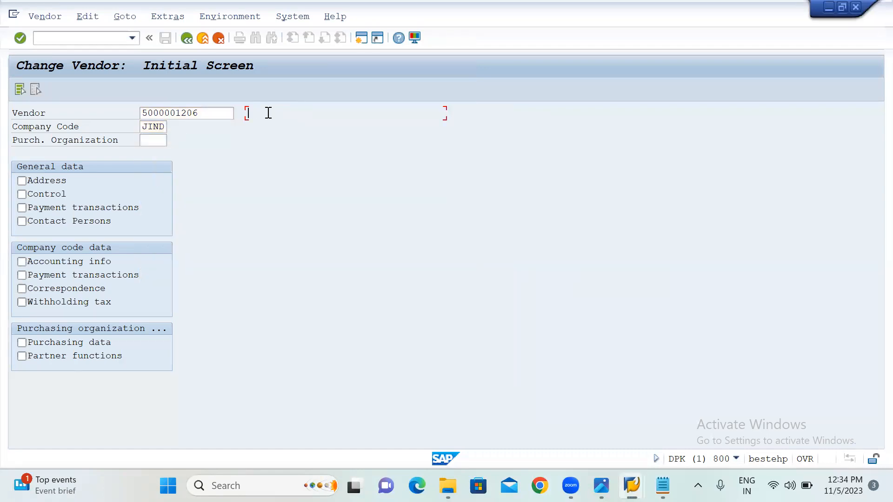
{"action": "left_click", "coordinate": [158, 138]}
{"action": "type", "text": "JIND"}
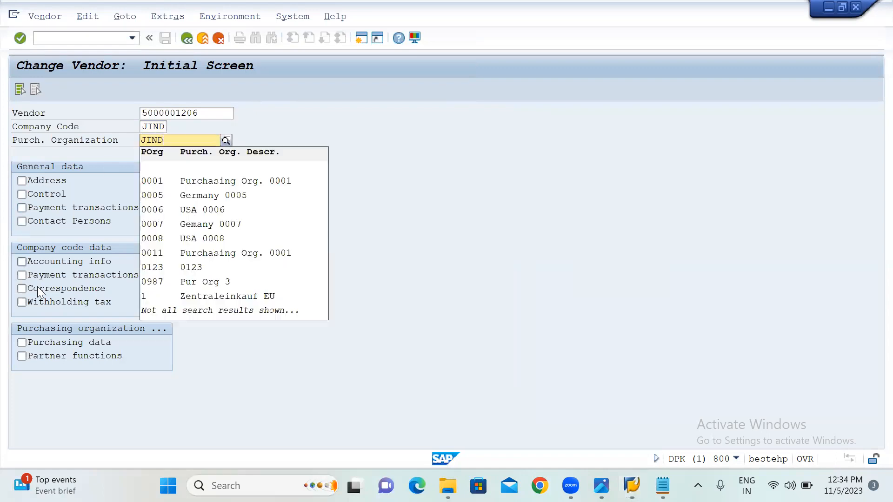
{"action": "left_click", "coordinate": [22, 342]}
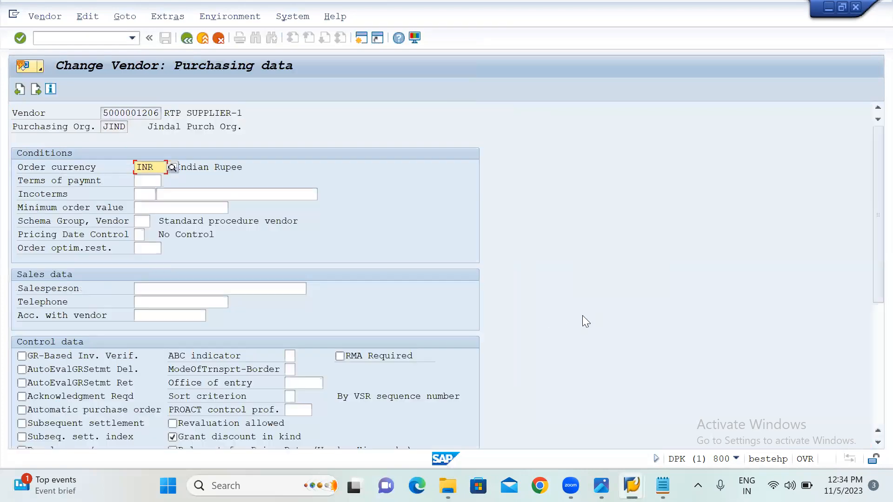
- Check the Grant discount in kind option in the vendor's control data and save the vendor
{"action": "scroll", "coordinate": [326, 302], "scroll_direction": "down", "scroll_amount": 1}
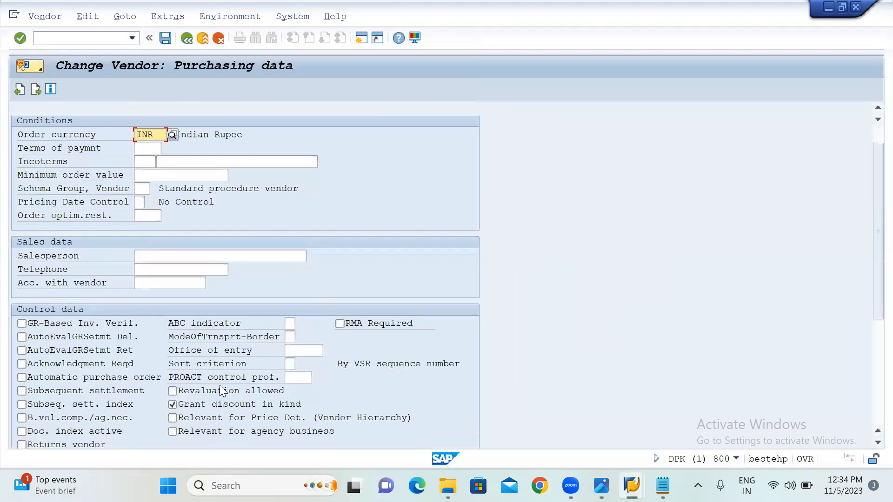
{"action": "scroll", "coordinate": [343, 339], "scroll_direction": "down", "scroll_amount": 2}
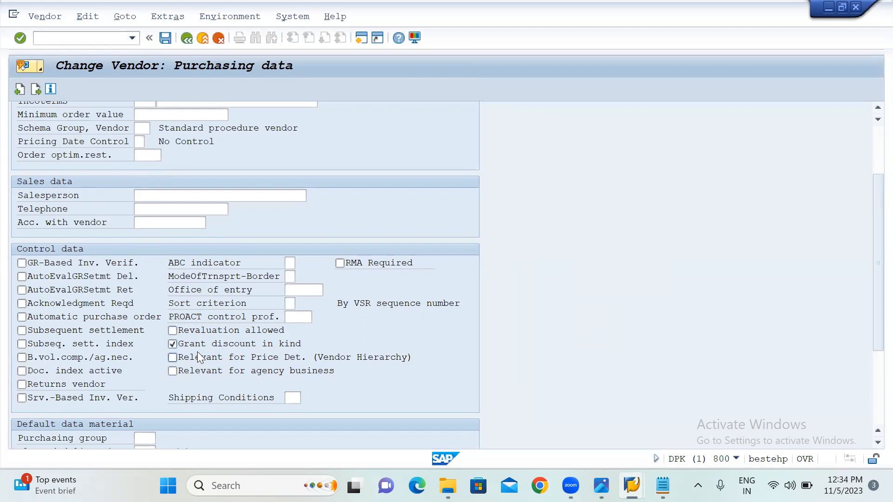
{"action": "left_click", "coordinate": [165, 39]}
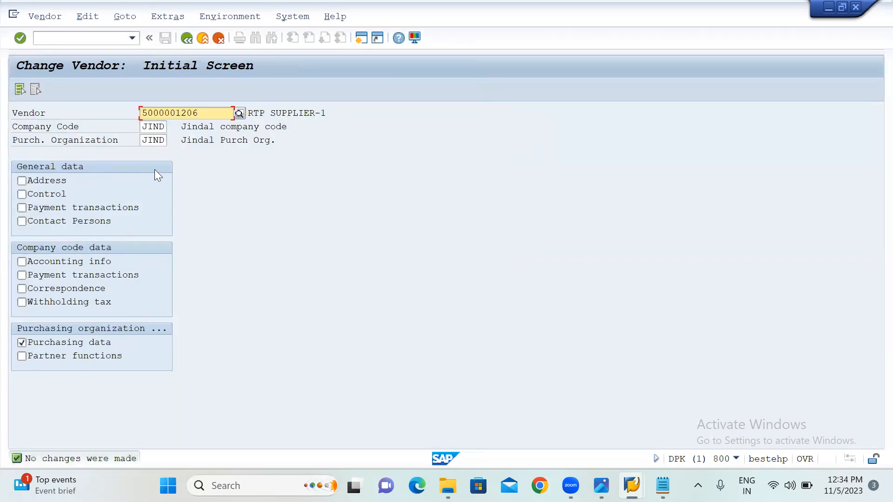
- Start transaction ME21N and enter the copied vendor number in the header of the new standard purchase order
{"action": "left_click", "coordinate": [73, 37]}
{"action": "type", "text": "/NME21N"}
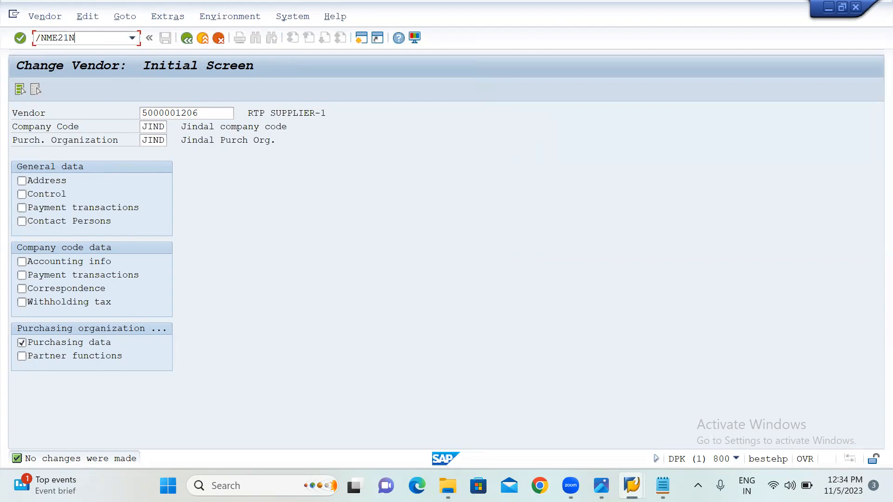
{"action": "key", "text": "Return"}
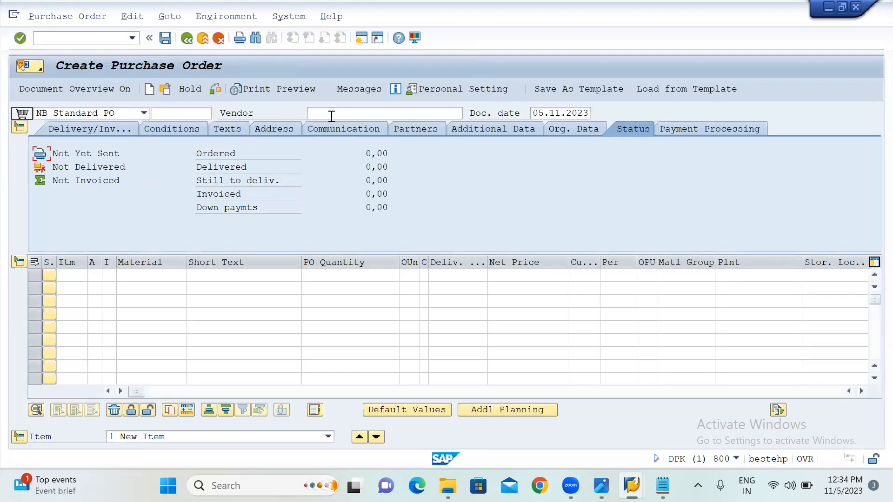
{"action": "left_click", "coordinate": [331, 116]}
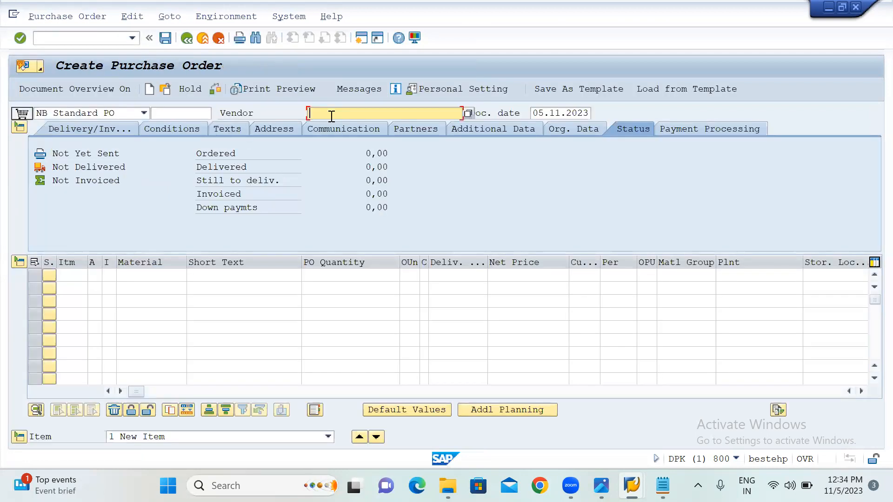
{"action": "left_click", "coordinate": [329, 126]}
{"action": "key", "text": "Return"}
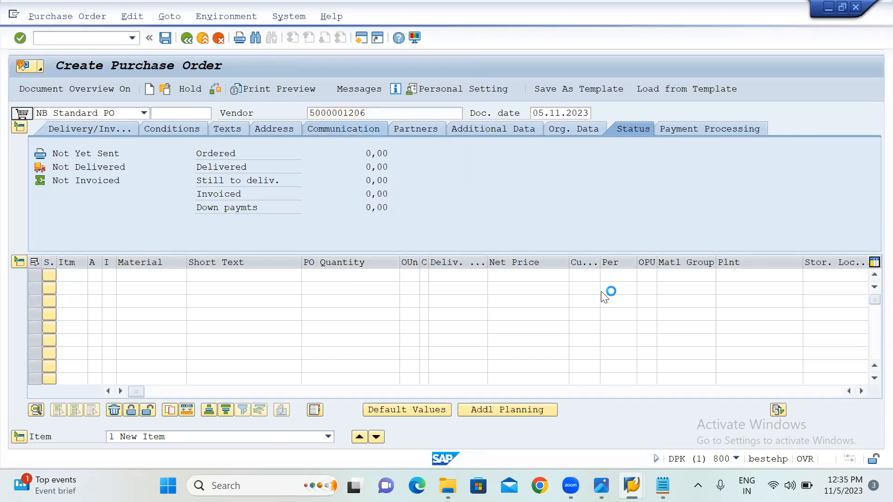
- Set the purchase order's organizational data to purchasing organization JIND, purchasing group JI and company code JIND
{"action": "left_click", "coordinate": [663, 486]}
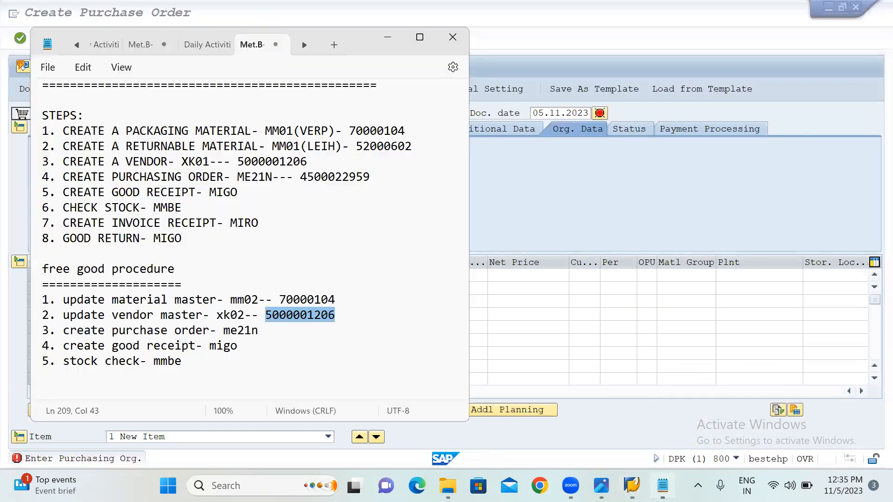
{"action": "left_click", "coordinate": [559, 189]}
{"action": "left_click", "coordinate": [135, 154]}
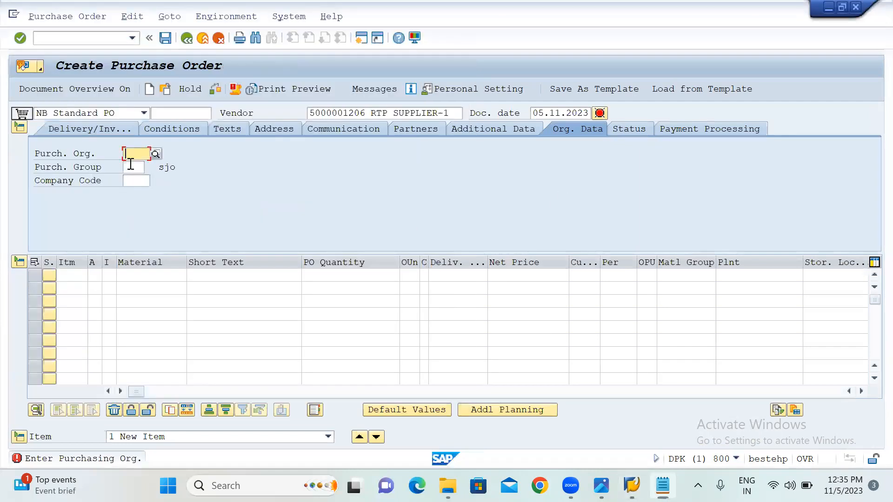
{"action": "left_click", "coordinate": [135, 153]}
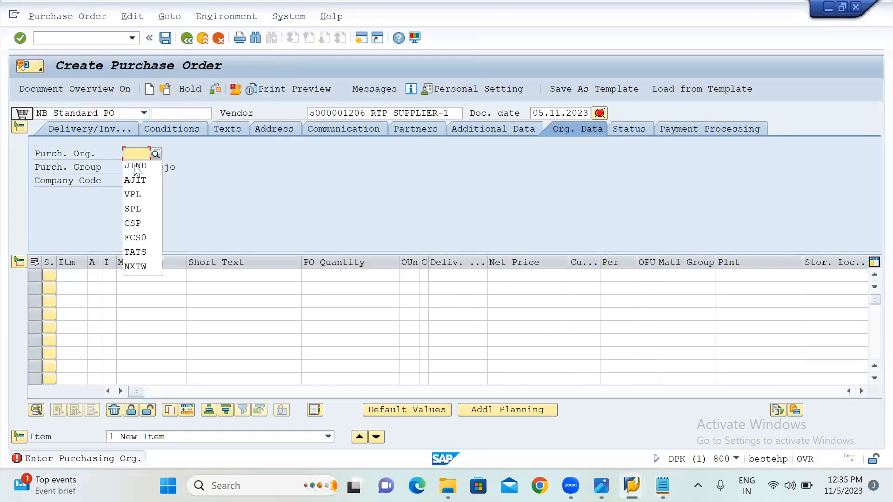
{"action": "left_click", "coordinate": [134, 166]}
{"action": "left_click", "coordinate": [135, 167]}
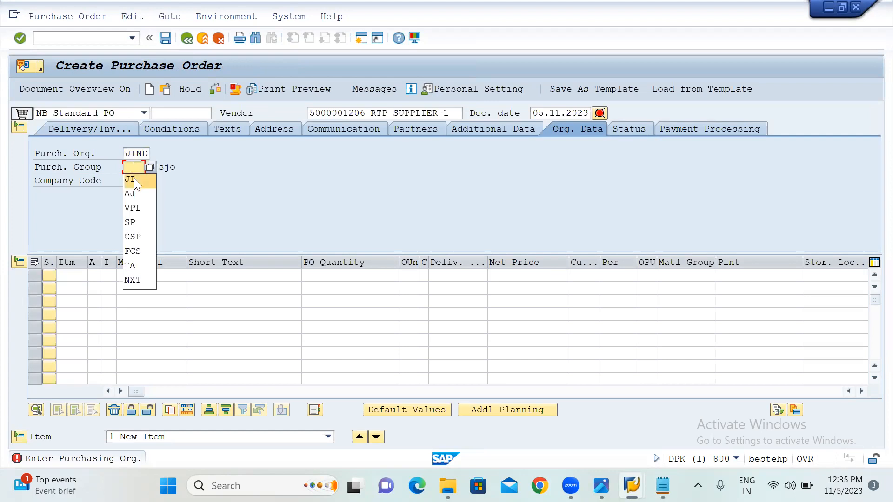
{"action": "left_click", "coordinate": [134, 179]}
{"action": "left_click", "coordinate": [134, 180]}
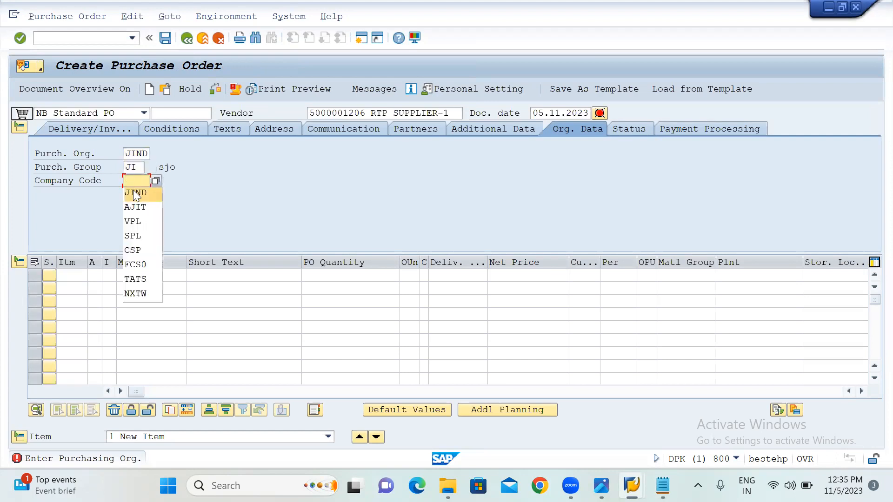
{"action": "left_click", "coordinate": [133, 193]}
{"action": "key", "text": "Return"}
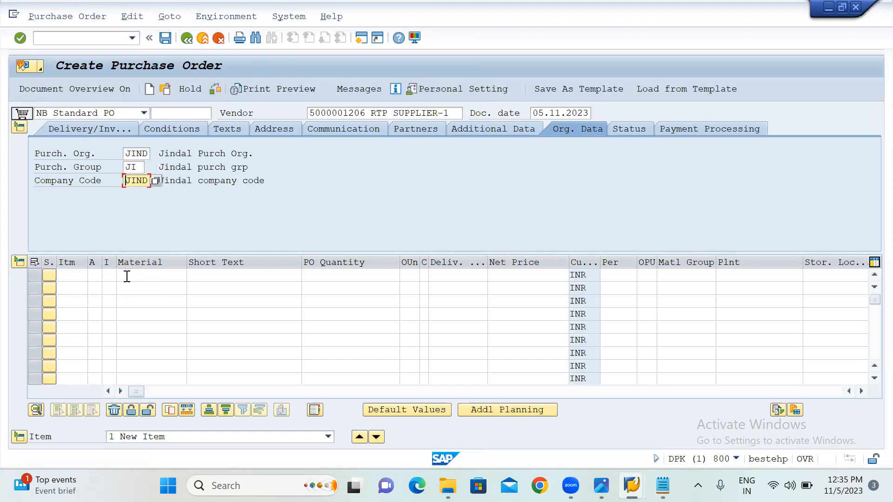
- Enter the first order item: material 70000104, quantity 20, delivery date 16.11.2023 and net price 2000
{"action": "left_click", "coordinate": [142, 275]}
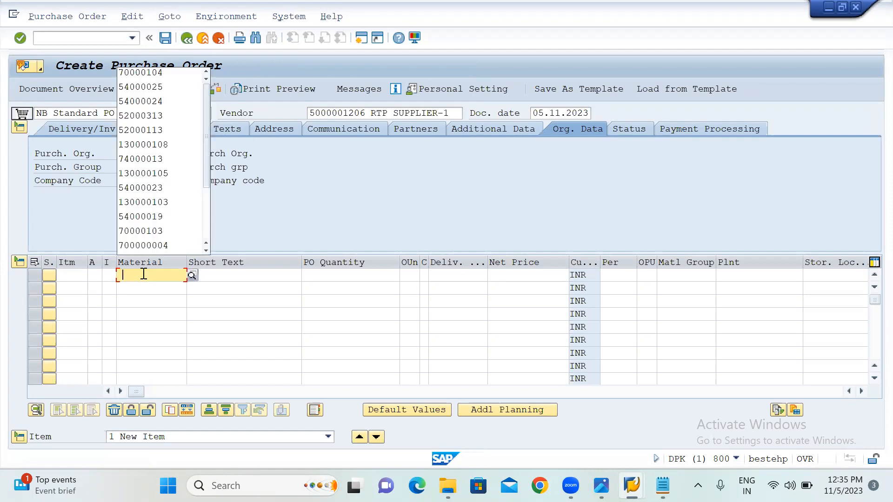
{"action": "left_click", "coordinate": [152, 74]}
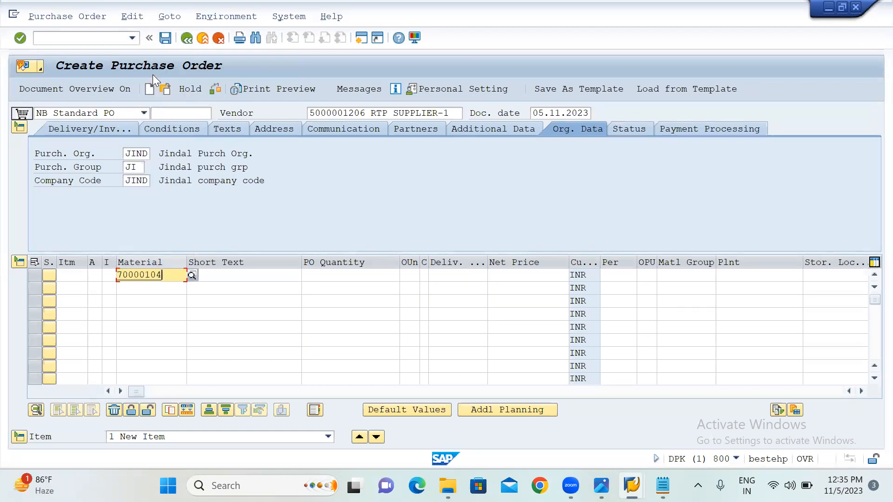
{"action": "left_click", "coordinate": [343, 277]}
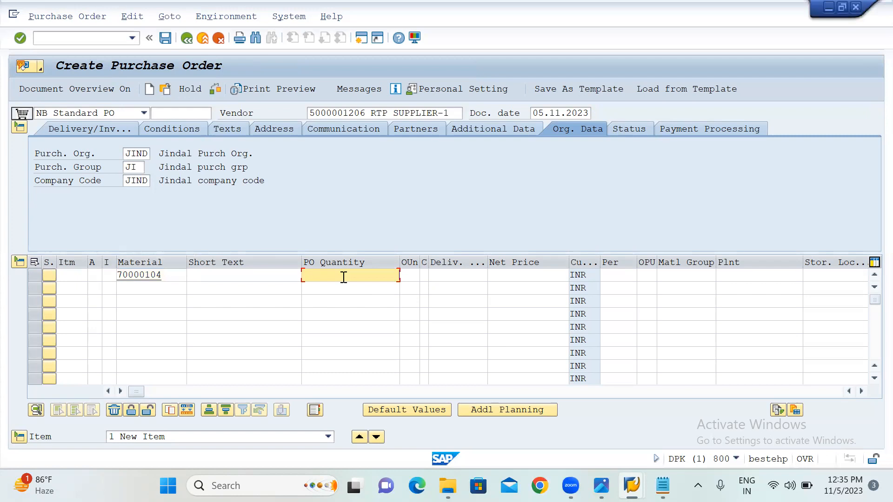
{"action": "type", "text": "20"}
{"action": "left_click", "coordinate": [450, 276]}
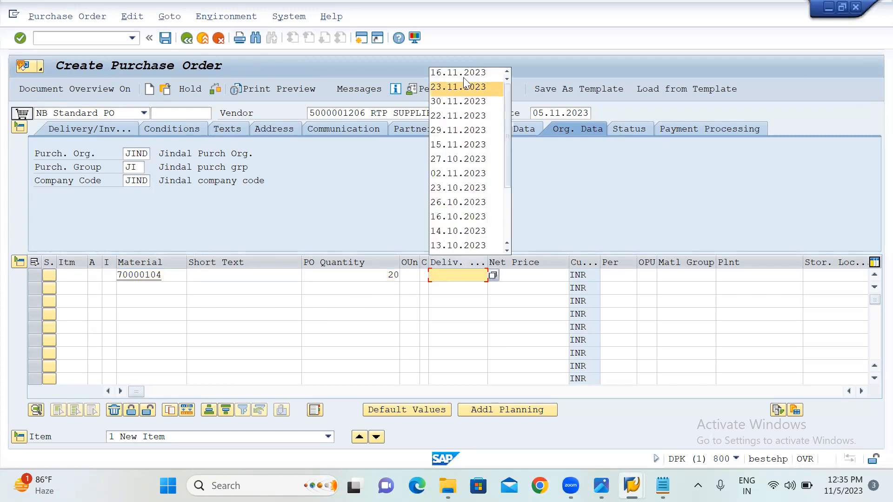
{"action": "left_click", "coordinate": [468, 73]}
{"action": "left_click", "coordinate": [519, 277]}
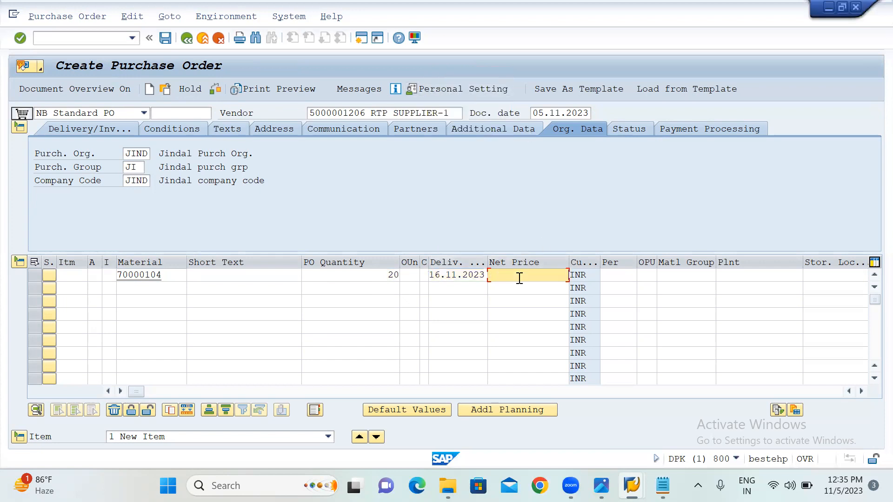
{"action": "type", "text": "2000"}
- Assign plant JI01 and storage location 1000 to the first order item and confirm the entries
{"action": "left_click", "coordinate": [744, 275]}
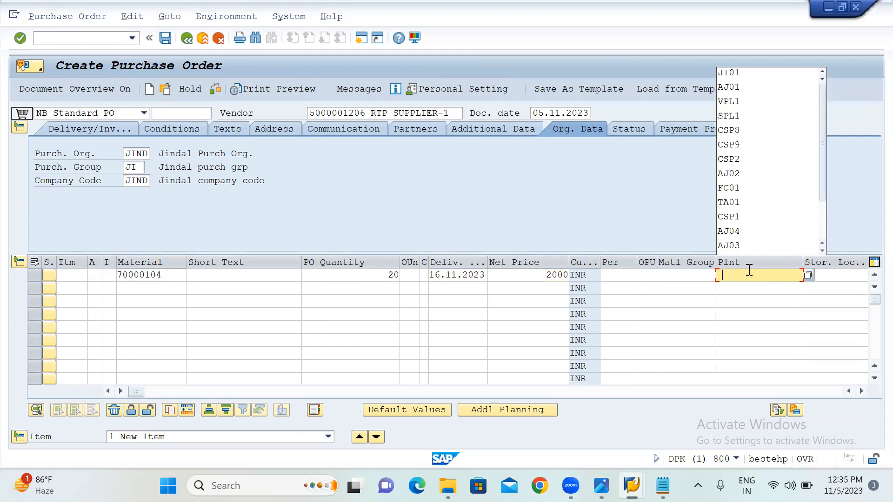
{"action": "left_click", "coordinate": [737, 72]}
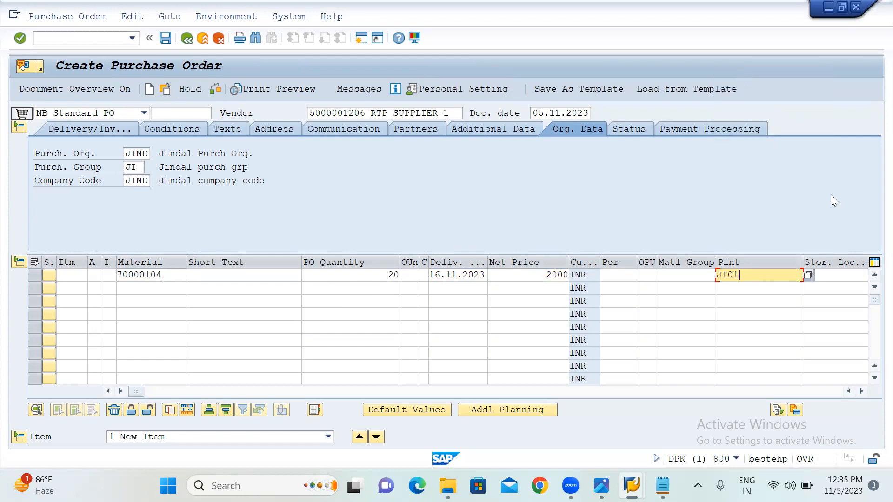
{"action": "left_click", "coordinate": [832, 274]}
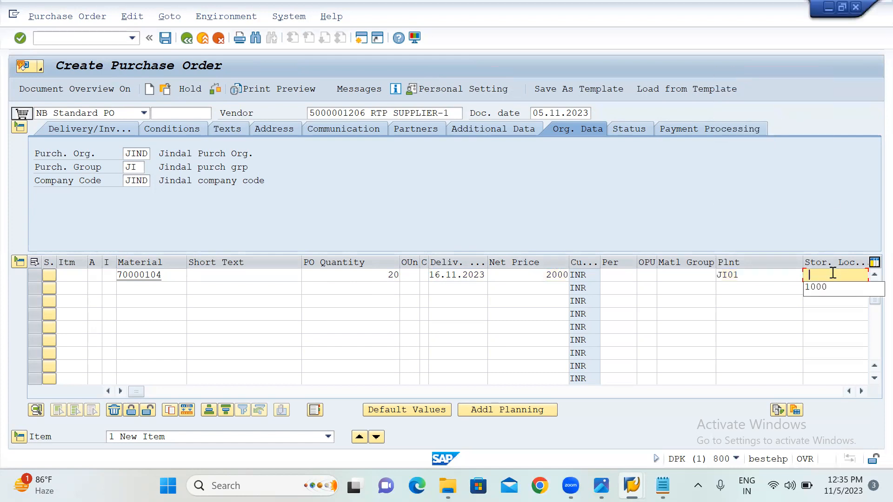
{"action": "left_click", "coordinate": [821, 284]}
{"action": "key", "text": "Return"}
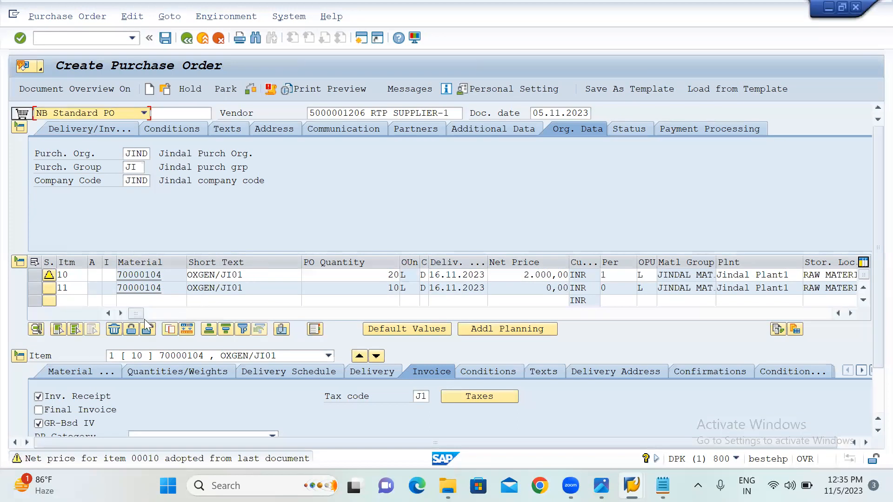
- Mark order item 10 as a free item and confirm the change
{"action": "left_click_drag", "start_coordinate": [141, 315], "coordinate": [393, 330]}
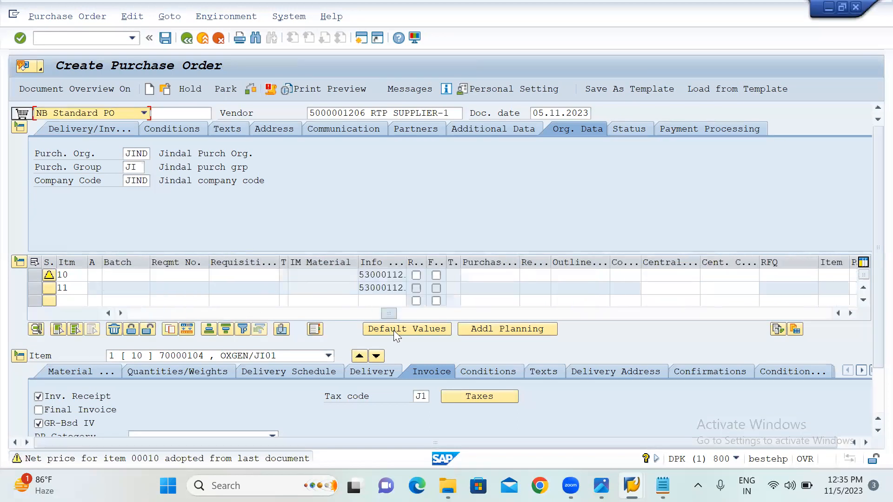
{"action": "left_click", "coordinate": [439, 278]}
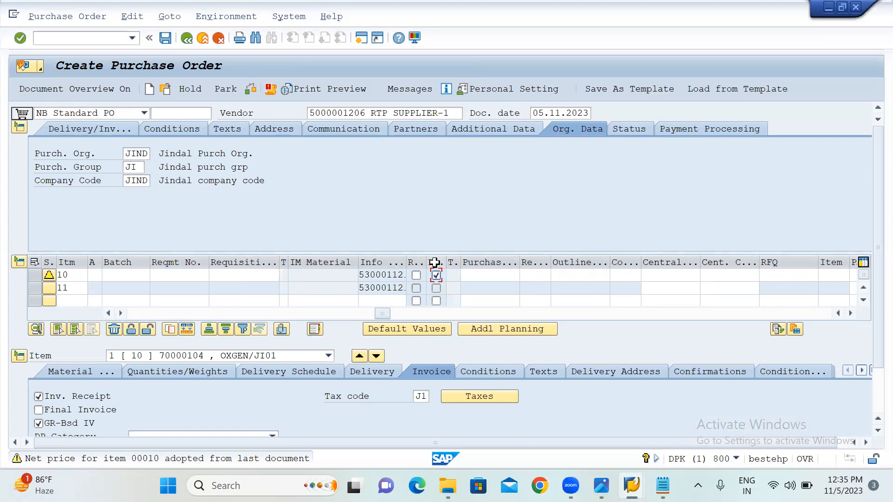
{"action": "key", "text": "Return"}
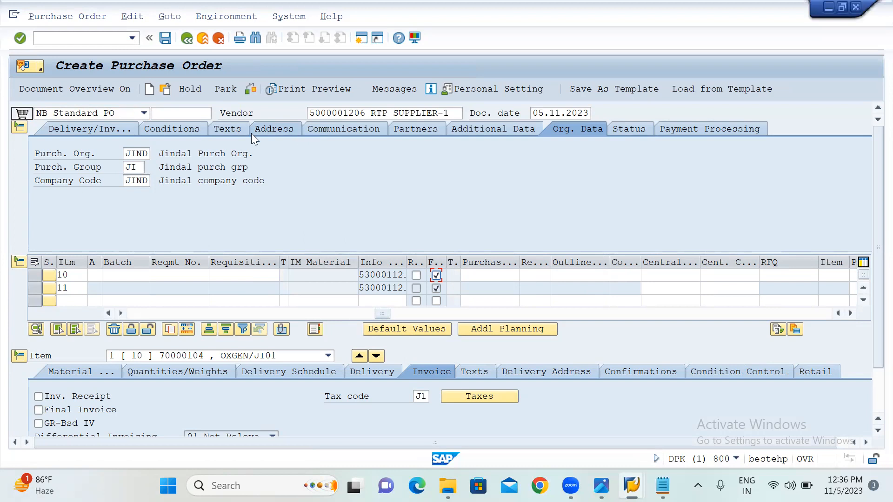
- Start transaction MM01 and set the new material's industry sector to M Mechanical Engineering
{"action": "left_click", "coordinate": [89, 40]}
{"action": "type", "text": "/NMM01"}
{"action": "key", "text": "Return"}
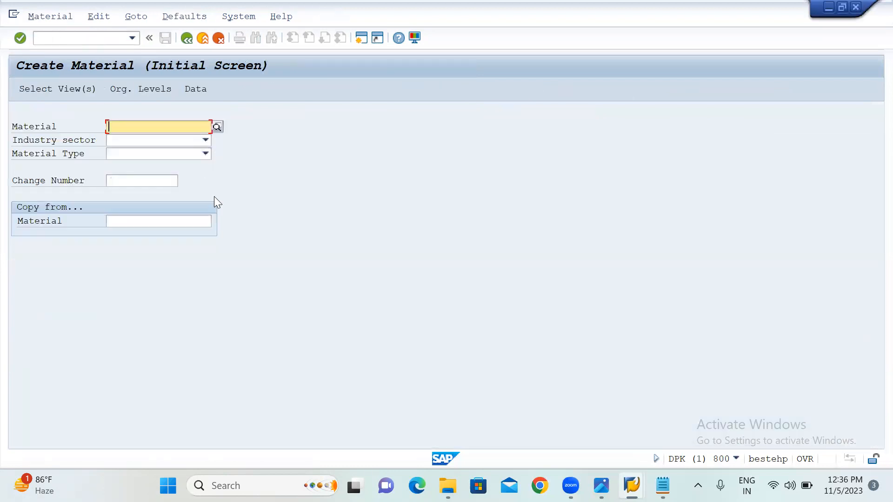
{"action": "left_click", "coordinate": [135, 143]}
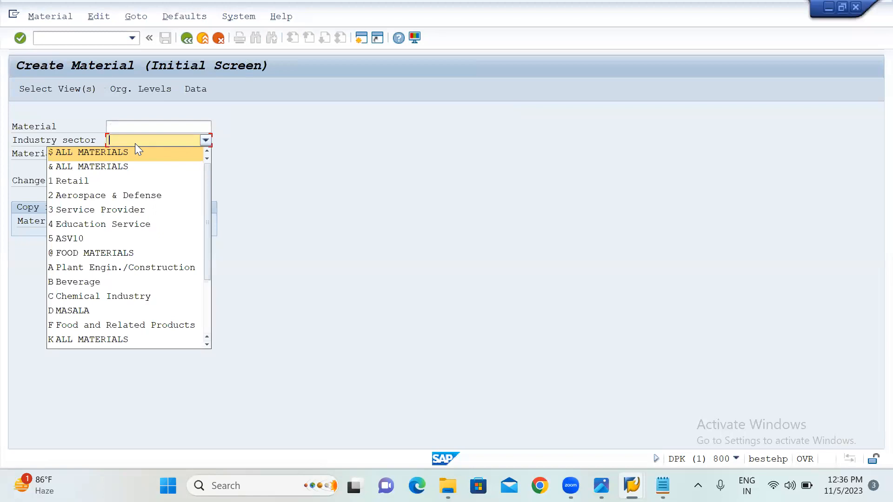
{"action": "key", "text": "m"}
{"action": "key", "text": "Return"}
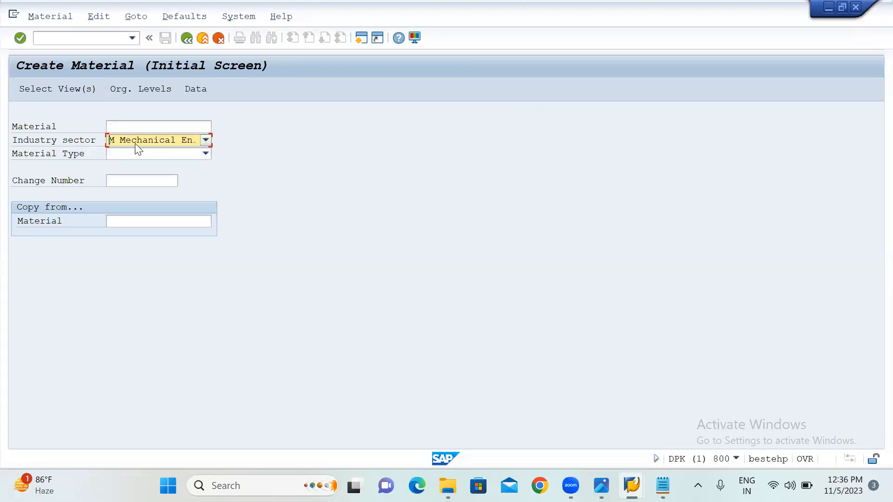
{"action": "left_click", "coordinate": [135, 153]}
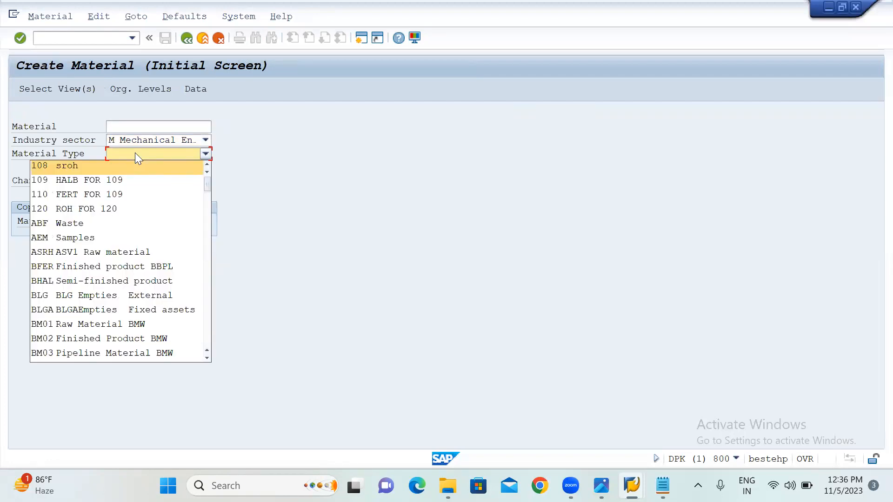
{"action": "key", "text": "i"}
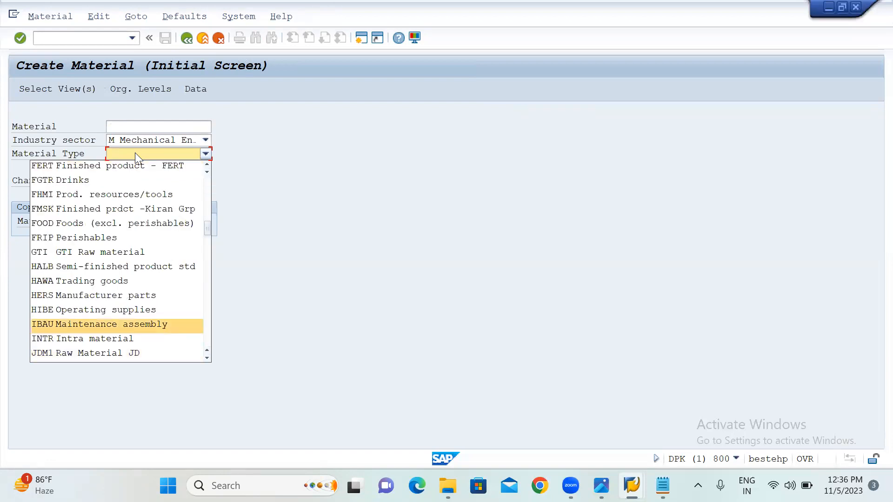
{"action": "key", "text": "j"}
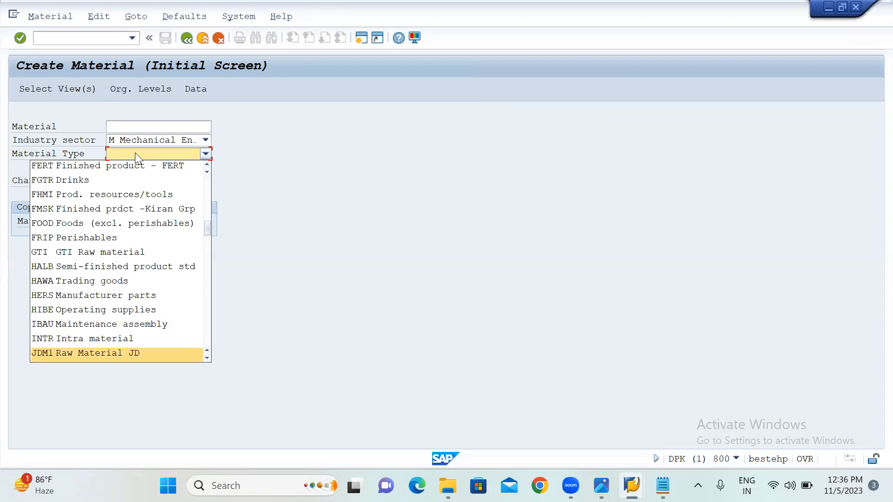
{"action": "key", "text": "r"}
{"action": "key", "text": "h"}
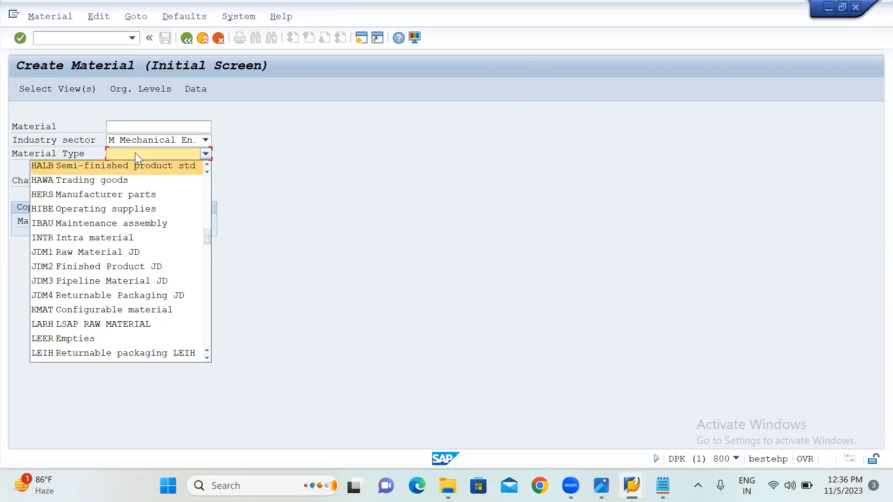
{"action": "scroll", "coordinate": [80, 292], "scroll_direction": "up", "scroll_amount": 2}
{"action": "scroll", "coordinate": [84, 292], "scroll_direction": "up", "scroll_amount": 6}
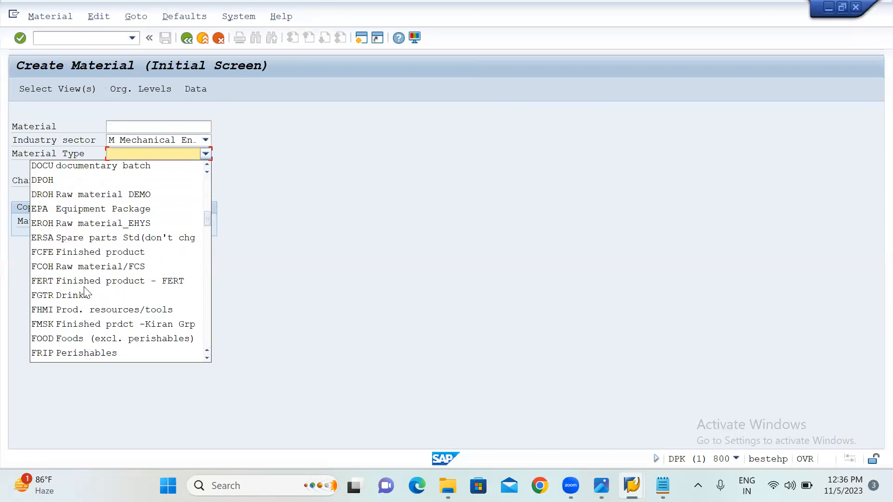
{"action": "left_click", "coordinate": [313, 84]}
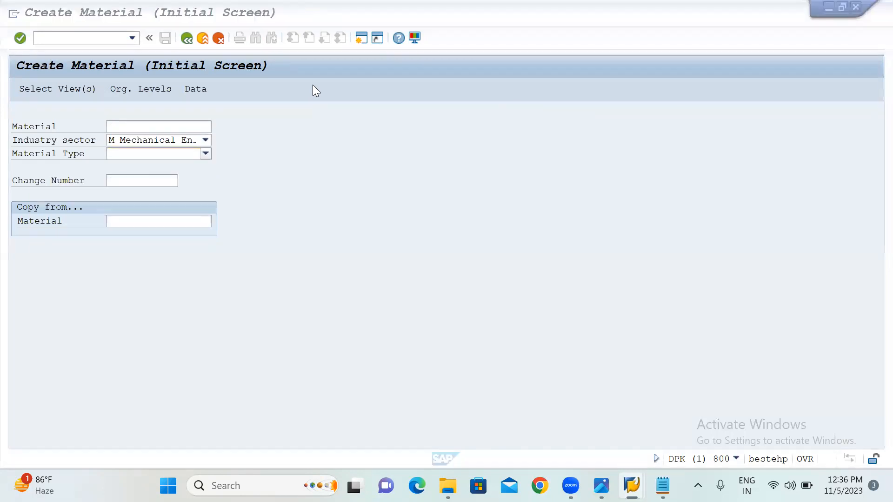
- Set the material type to ZJIR Raw material-JINDAL and proceed to the view selection
{"action": "left_click", "coordinate": [183, 150]}
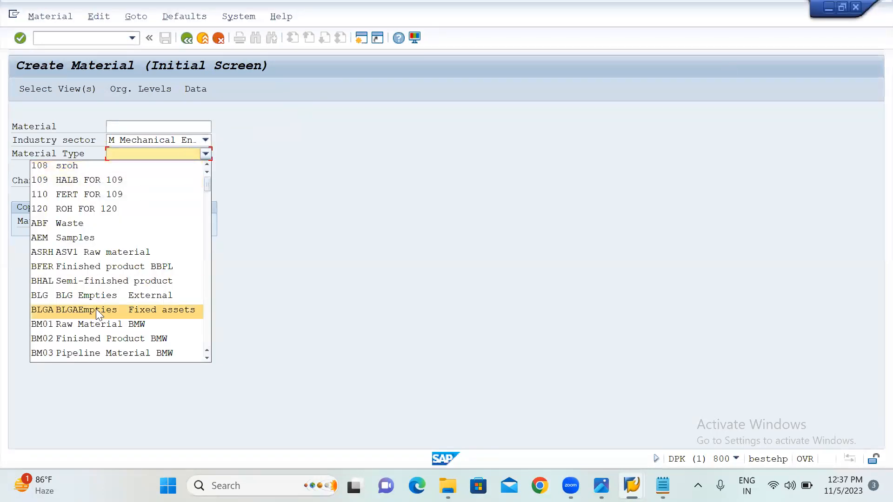
{"action": "scroll", "coordinate": [96, 308], "scroll_direction": "down", "scroll_amount": 15}
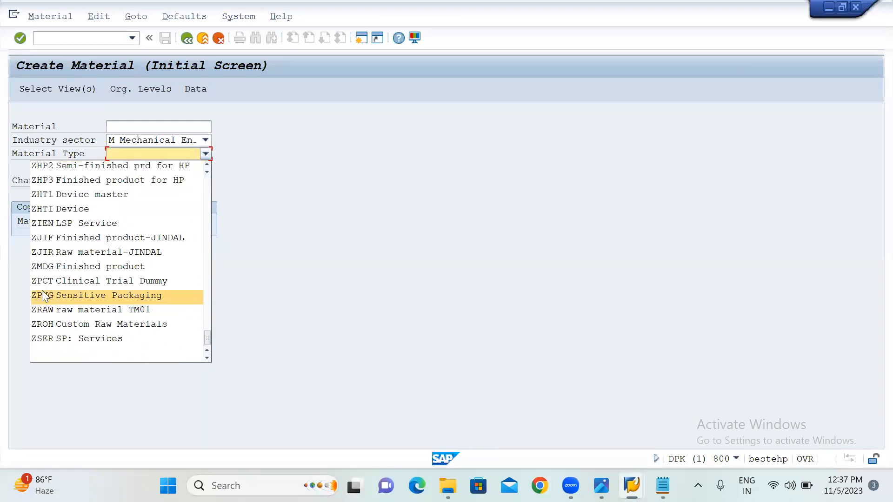
{"action": "left_click", "coordinate": [57, 252]}
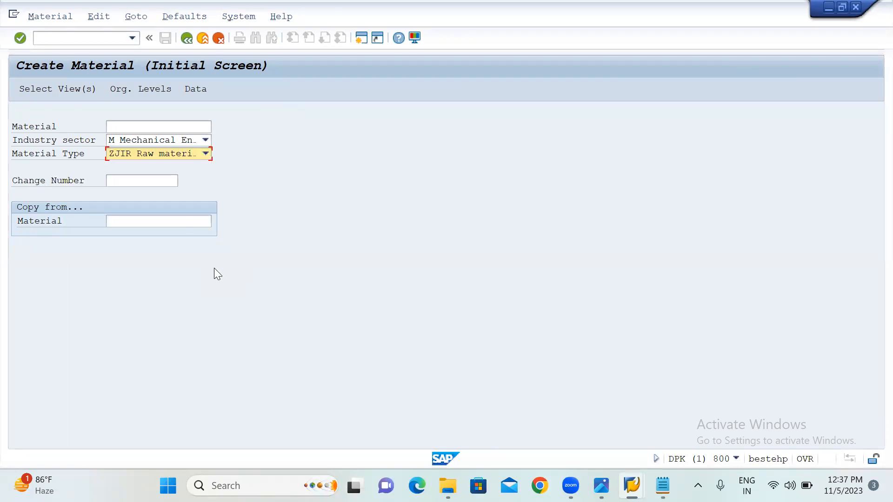
{"action": "key", "text": "Return"}
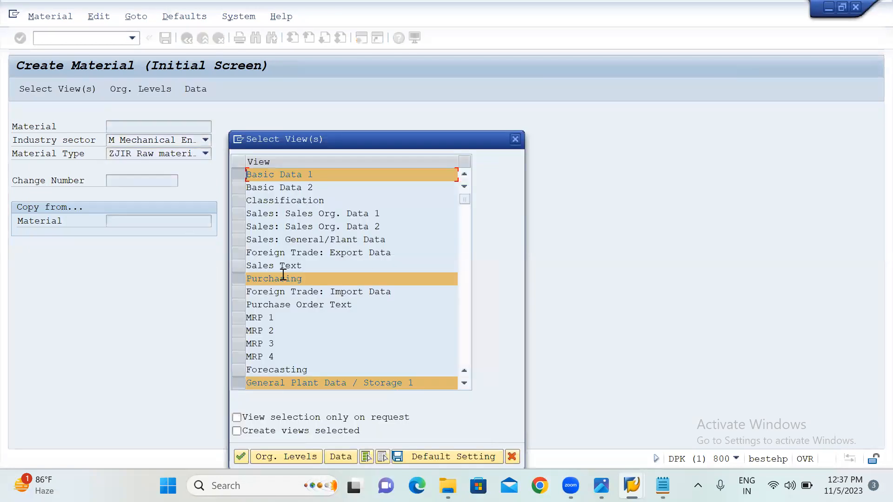
- Keep the preselected views and set the organizational levels to plant JI01 and storage location 1000
{"action": "scroll", "coordinate": [293, 360], "scroll_direction": "down", "scroll_amount": 4}
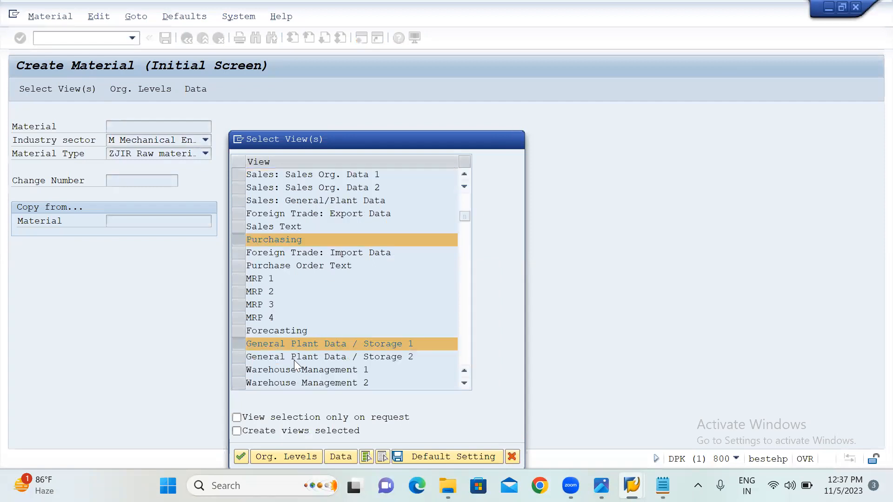
{"action": "scroll", "coordinate": [353, 337], "scroll_direction": "down", "scroll_amount": 5}
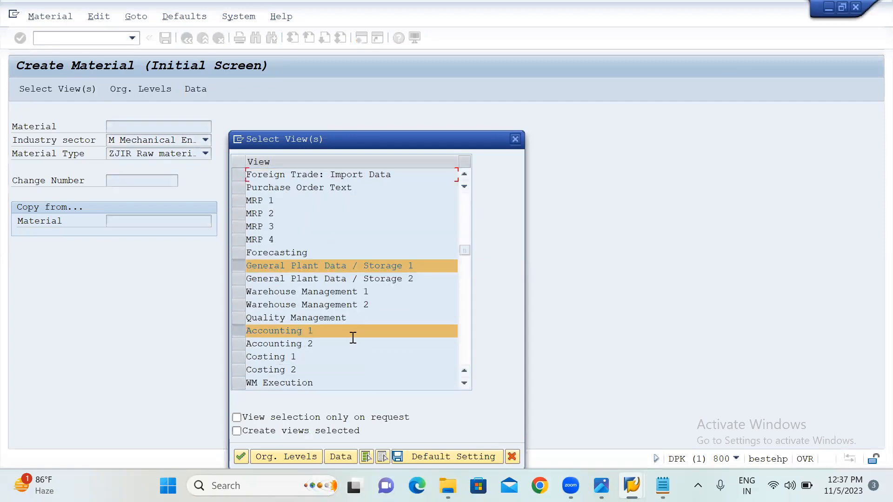
{"action": "left_click", "coordinate": [274, 461]}
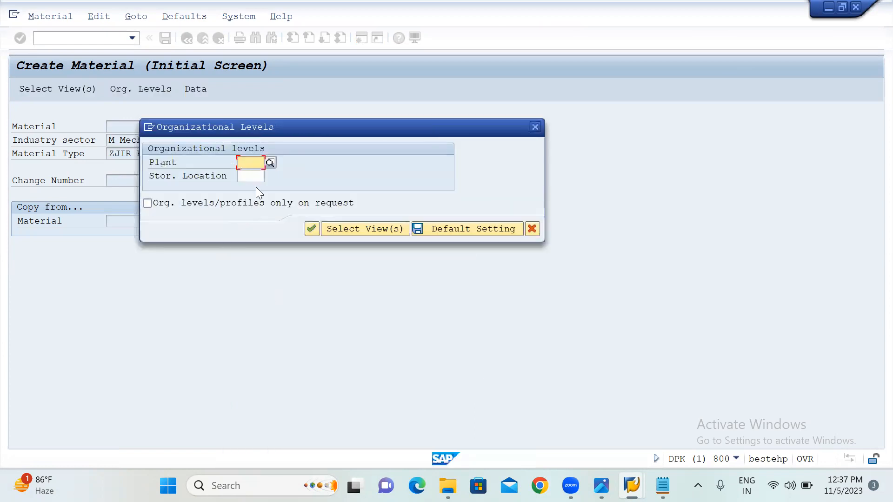
{"action": "type", "text": "JI01"}
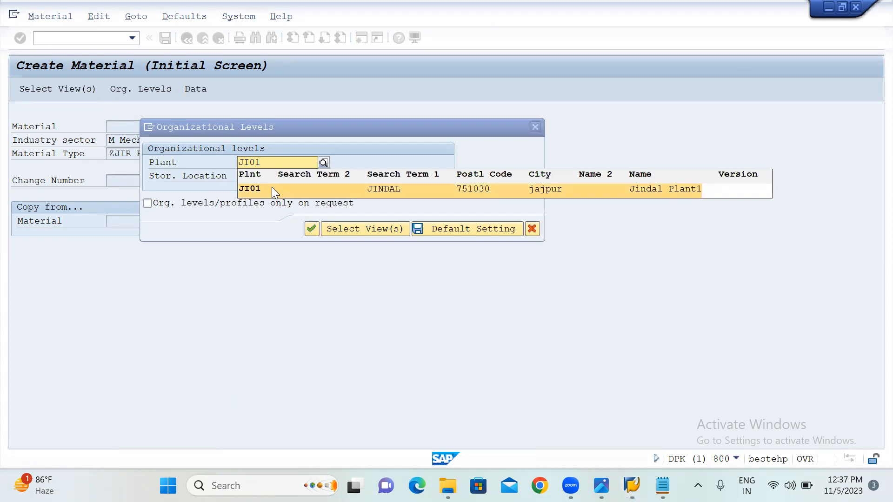
{"action": "left_click", "coordinate": [271, 187]}
{"action": "left_click", "coordinate": [250, 177]}
{"action": "type", "text": "1000"}
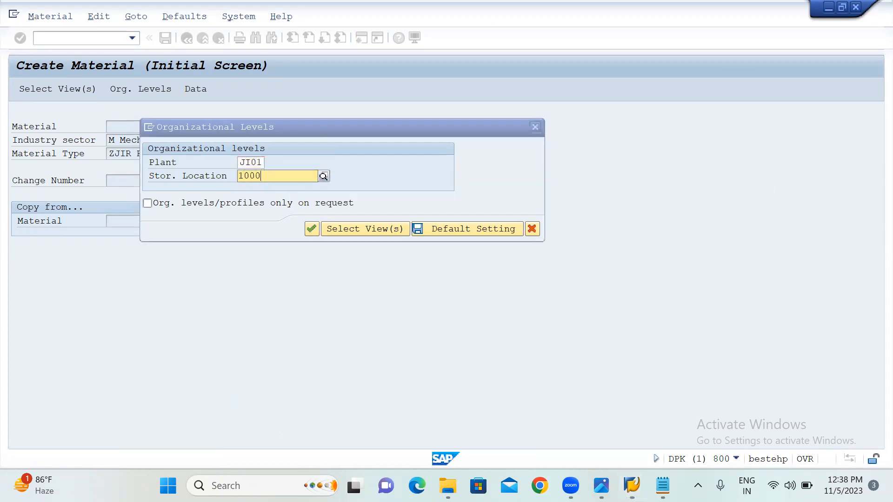
{"action": "key", "text": "Return"}
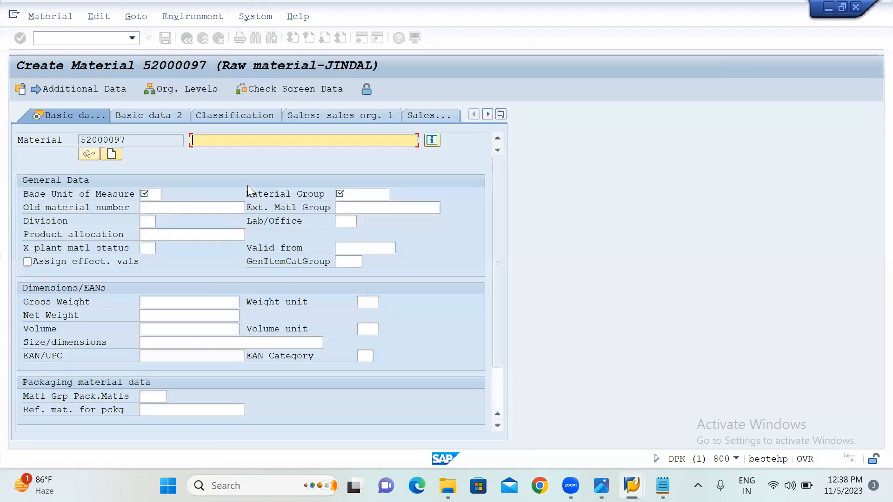
- Fill in the basic data with description MAT/FREE, base unit of measure EA and material group JIND, and confirm
{"action": "type", "text": "M"}
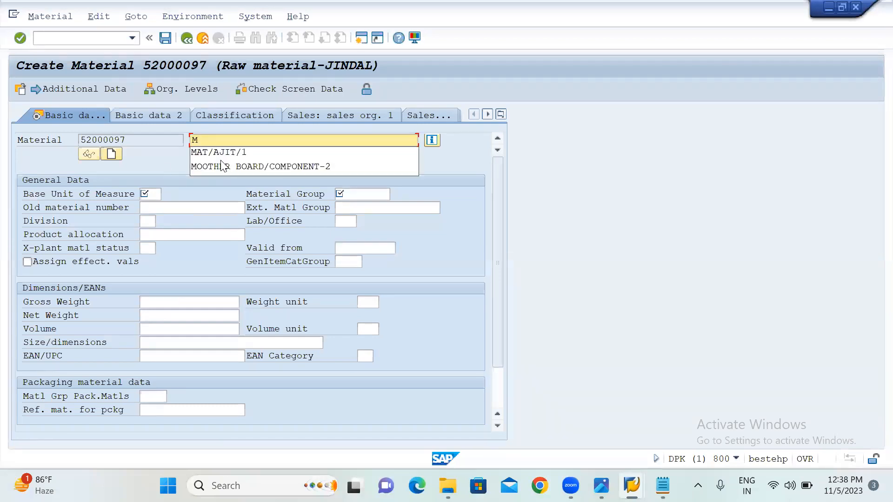
{"action": "type", "text": "AT/FRE"}
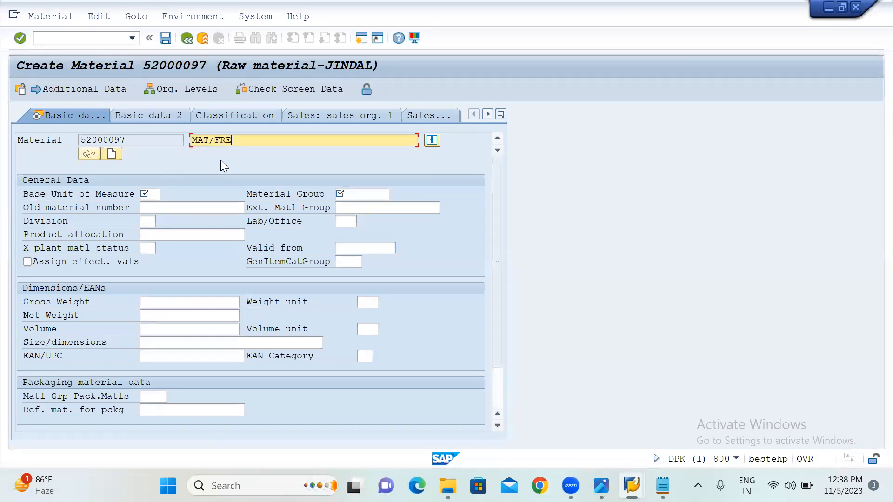
{"action": "type", "text": "E"}
{"action": "left_click", "coordinate": [157, 193]}
{"action": "type", "text": "EA"}
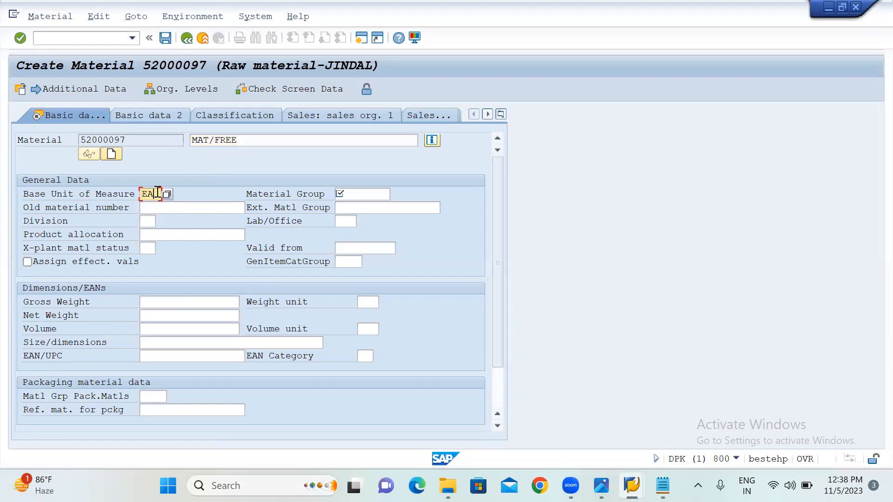
{"action": "left_click", "coordinate": [358, 196]}
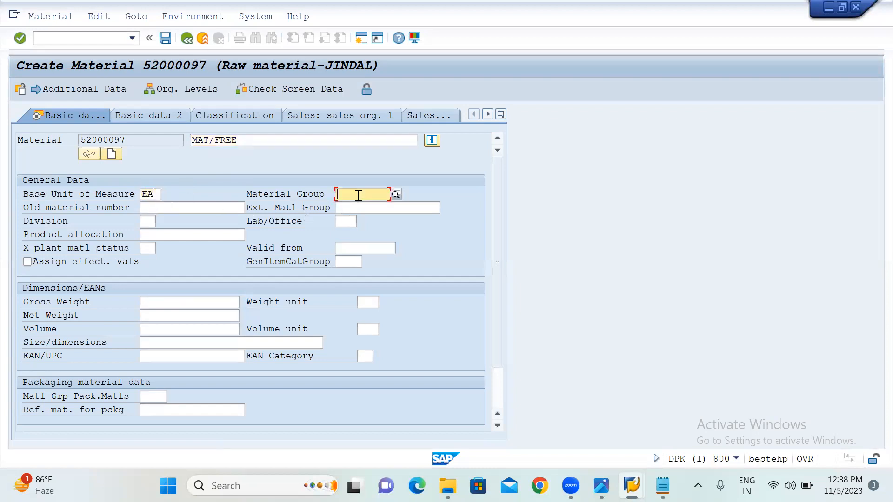
{"action": "type", "text": "JI"}
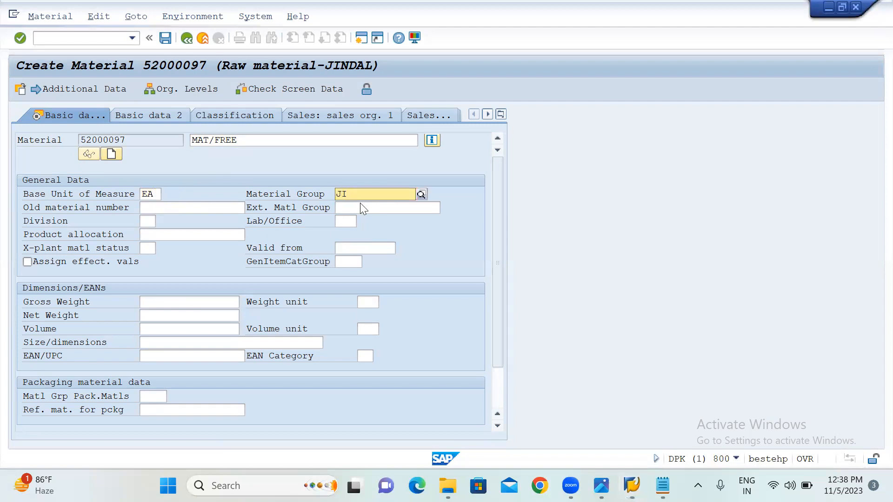
{"action": "left_click", "coordinate": [359, 219]}
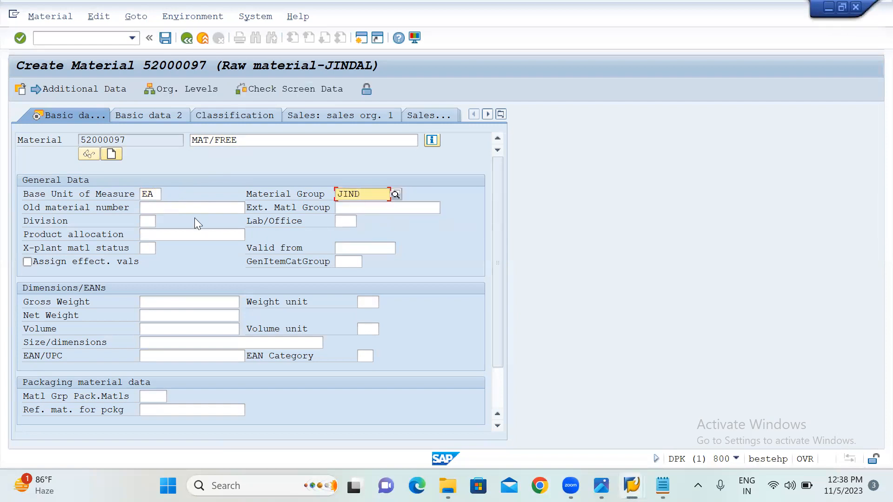
{"action": "key", "text": "Return"}
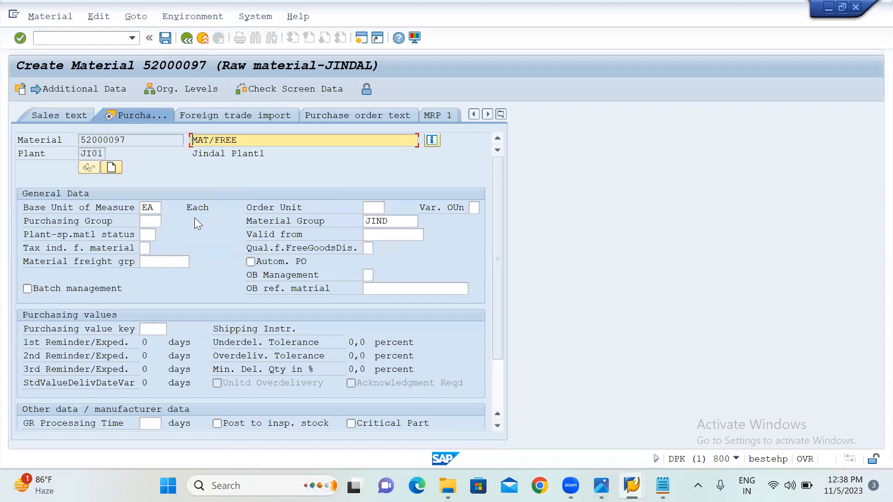
- Set the purchasing group to JI and proceed past the plant storage data to the accounting view
{"action": "left_click", "coordinate": [156, 222]}
{"action": "type", "text": "JI"}
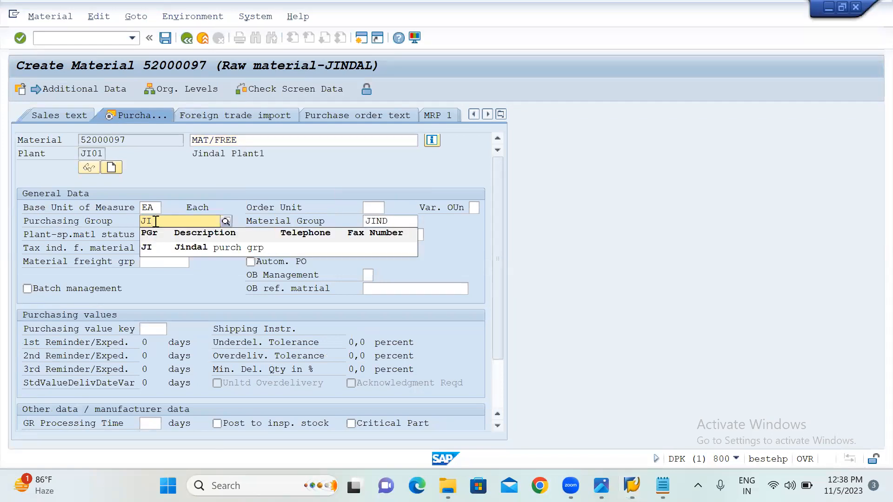
{"action": "left_click", "coordinate": [155, 247]}
{"action": "key", "text": "Return"}
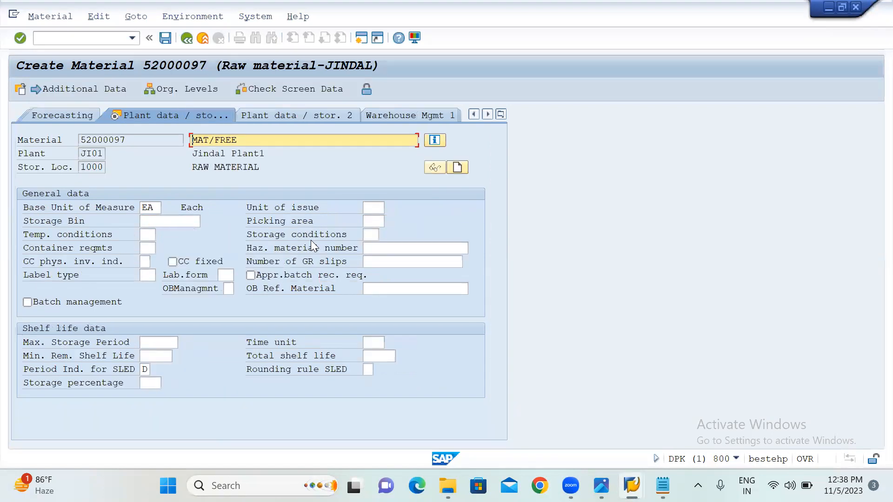
{"action": "key", "text": "Return"}
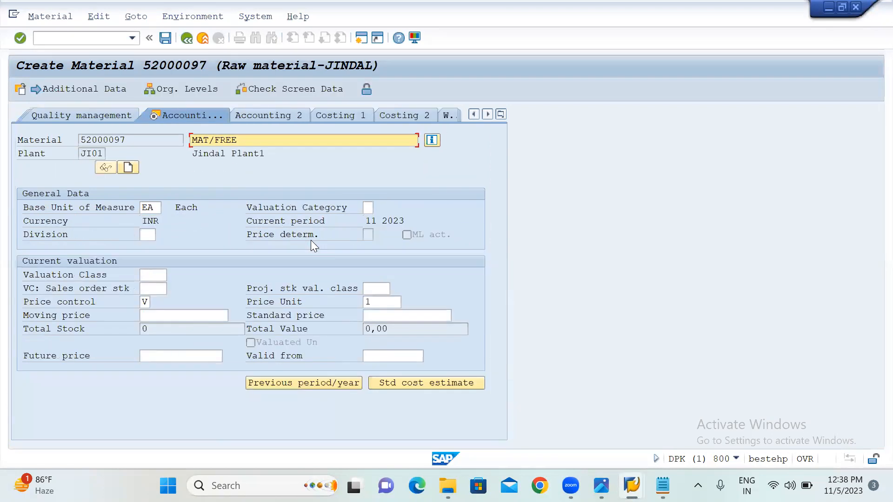
- Set valuation class 3000 (Raw materials 1) and a moving price of 2000, and save the material
{"action": "left_click", "coordinate": [158, 280]}
{"action": "left_click", "coordinate": [171, 276]}
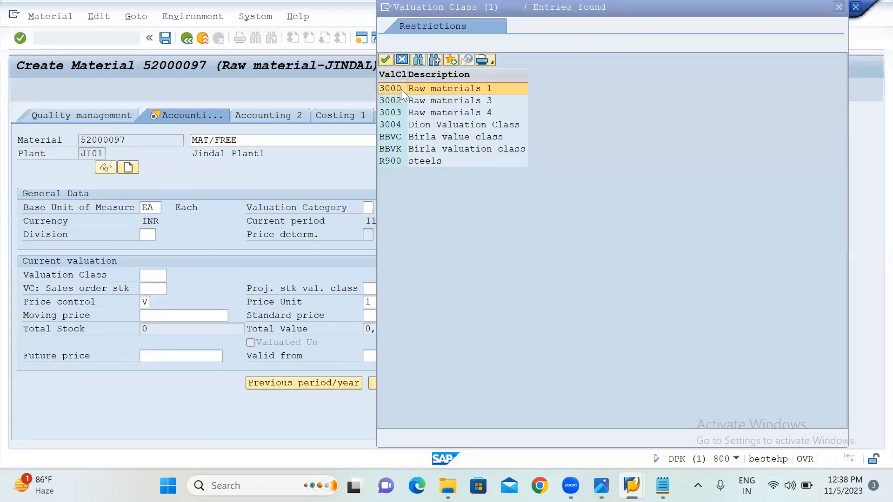
{"action": "double_click", "coordinate": [401, 90]}
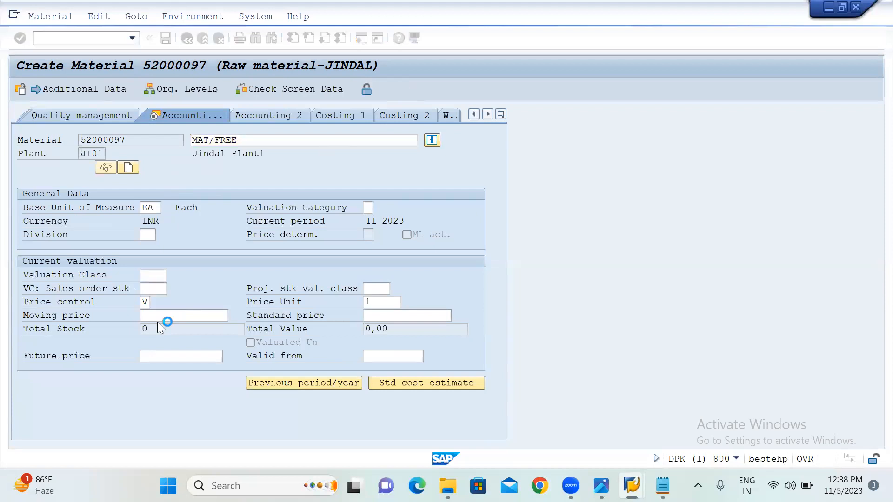
{"action": "left_click", "coordinate": [157, 320]}
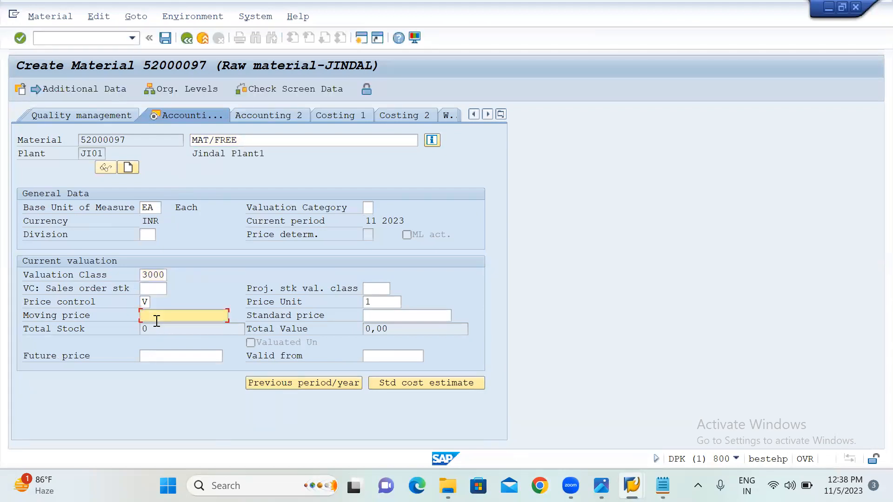
{"action": "type", "text": "2000"}
{"action": "key", "text": "Return"}
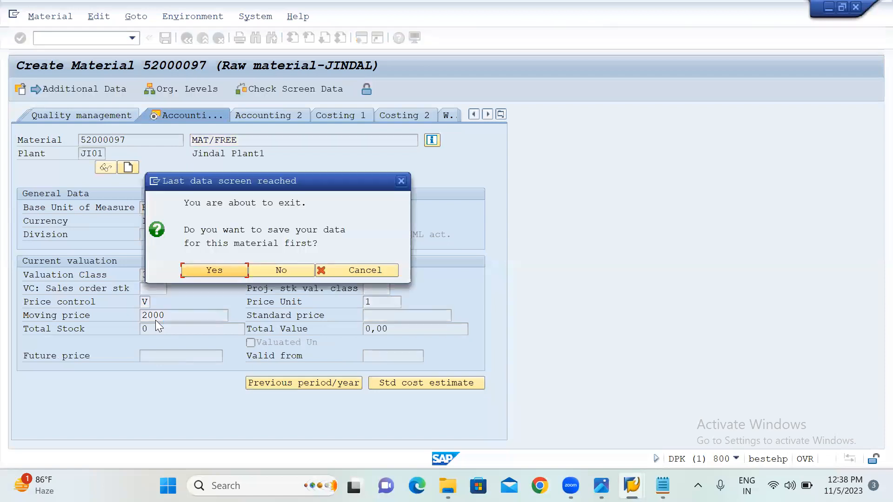
{"action": "left_click", "coordinate": [211, 271]}
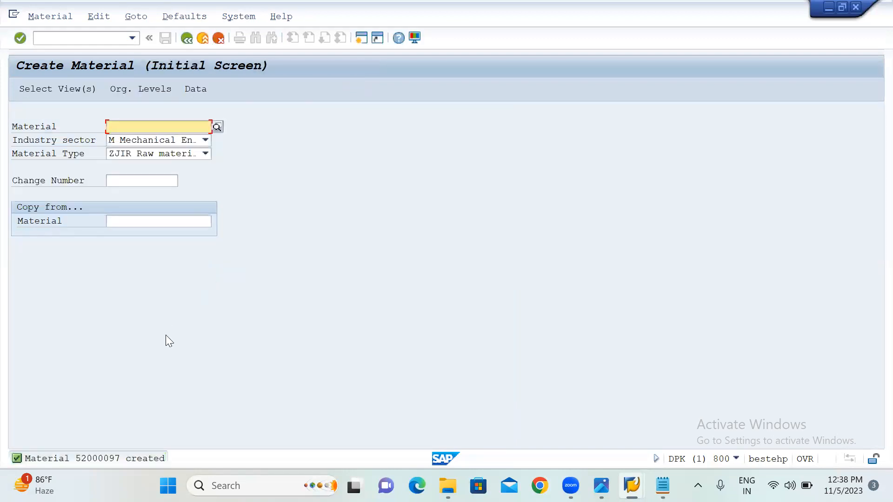
- Copy the newly created material's number from the details of the creation message
{"action": "double_click", "coordinate": [92, 457]}
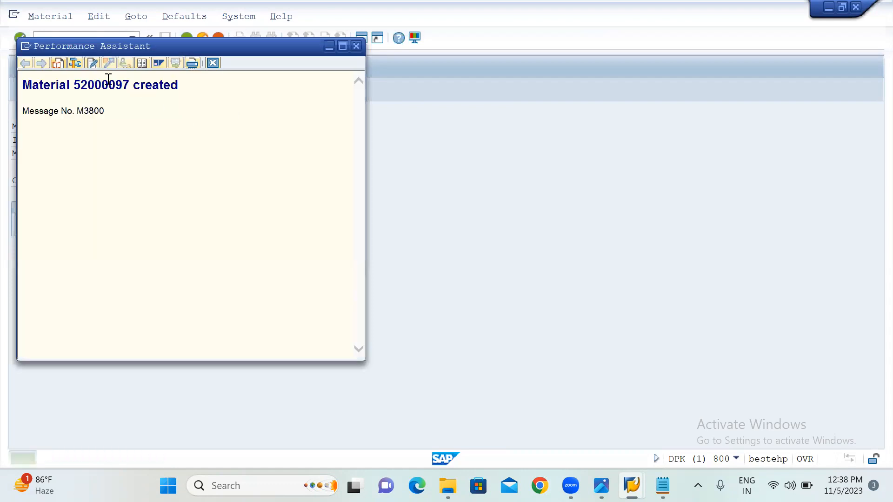
{"action": "double_click", "coordinate": [105, 85]}
{"action": "key", "text": "ctrl+c"}
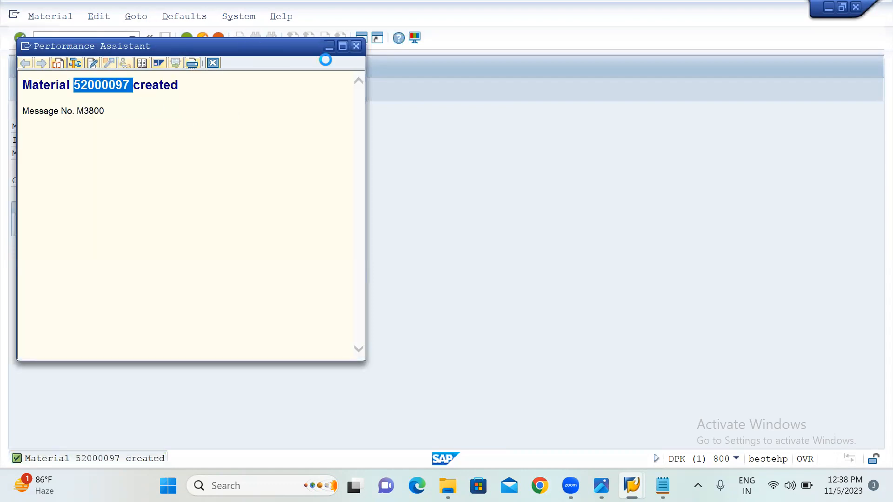
- Enter the copied material number on the material creation screen and restrict the view selection to Purchasing
{"action": "left_click", "coordinate": [131, 126]}
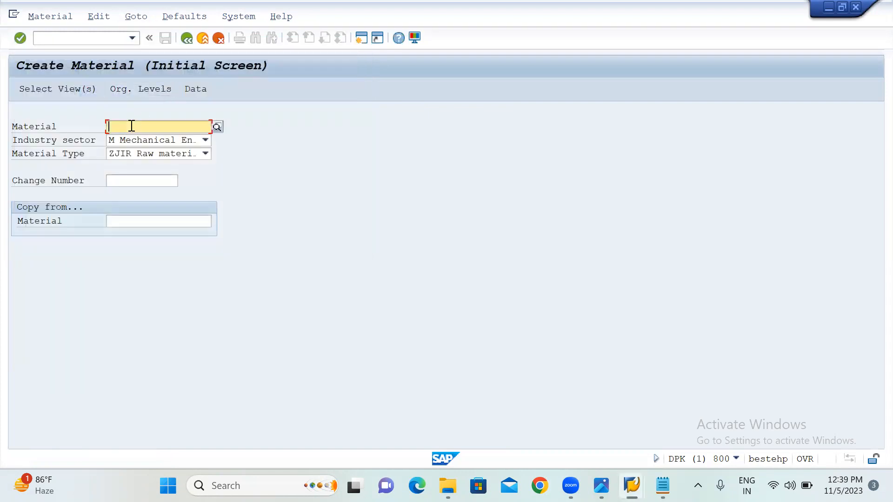
{"action": "key", "text": "ctrl+v"}
{"action": "key", "text": "Return"}
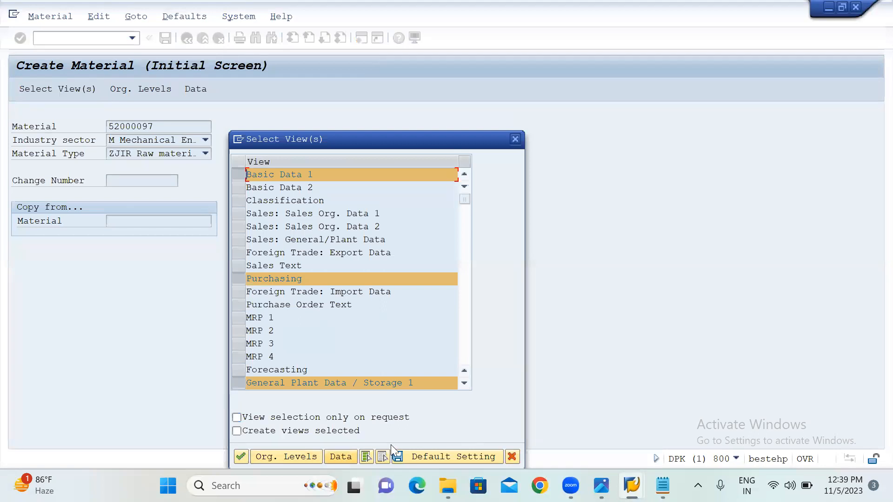
{"action": "left_click", "coordinate": [383, 456]}
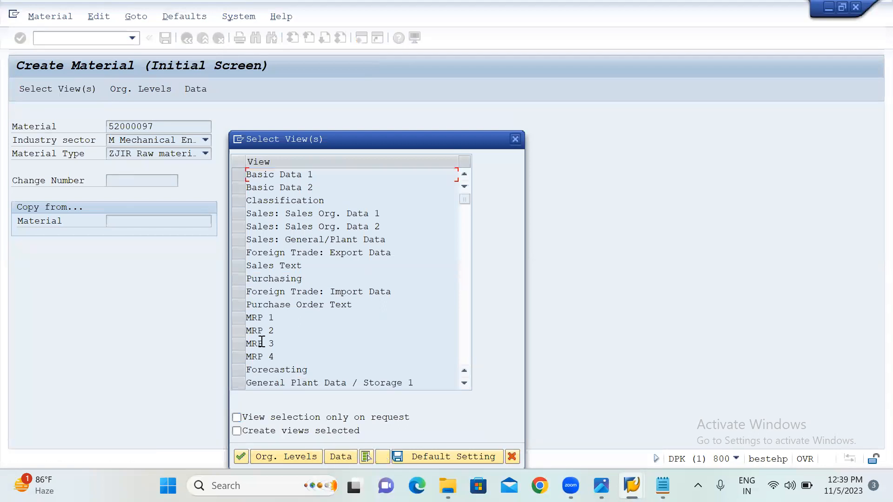
{"action": "left_click", "coordinate": [232, 284]}
- Try to open the selected view for plant JI01, and close the organizational levels
{"action": "left_click", "coordinate": [275, 456]}
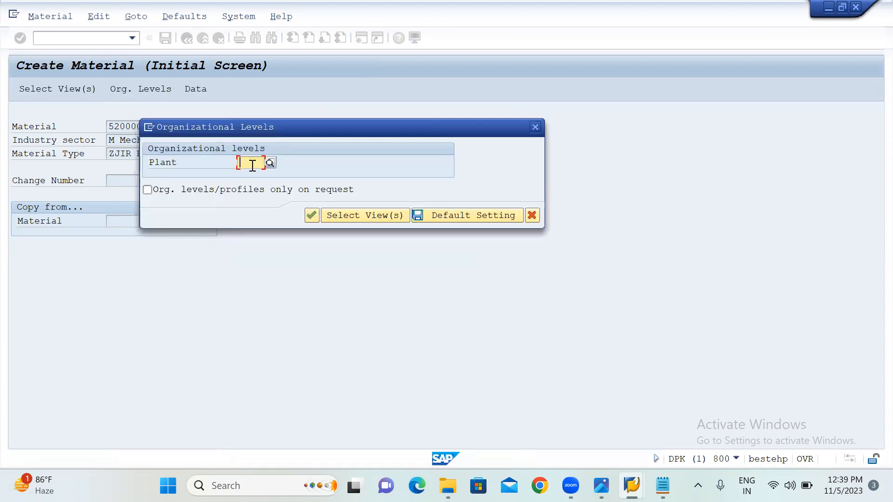
{"action": "type", "text": "JI01"}
{"action": "left_click", "coordinate": [321, 212]}
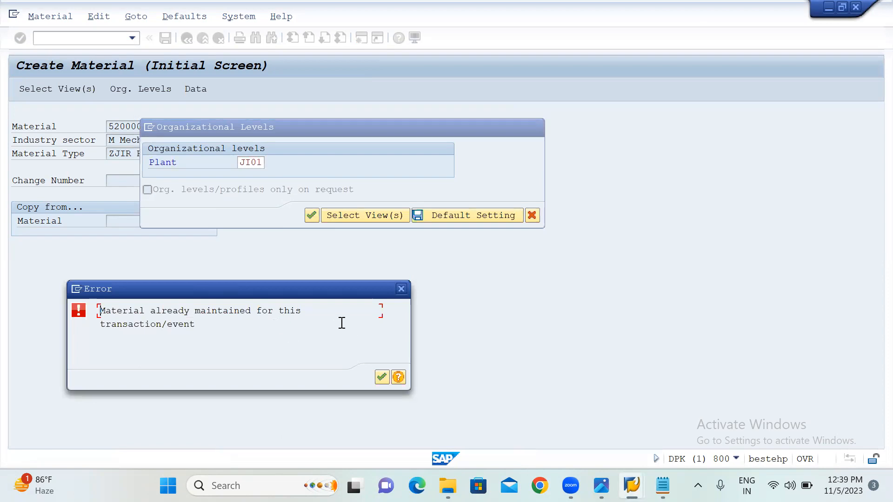
{"action": "left_click", "coordinate": [381, 377]}
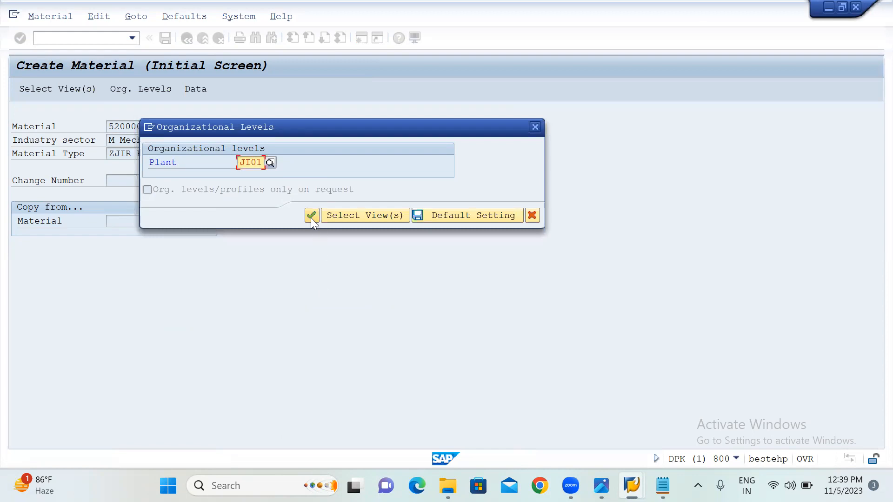
{"action": "left_click", "coordinate": [311, 216]}
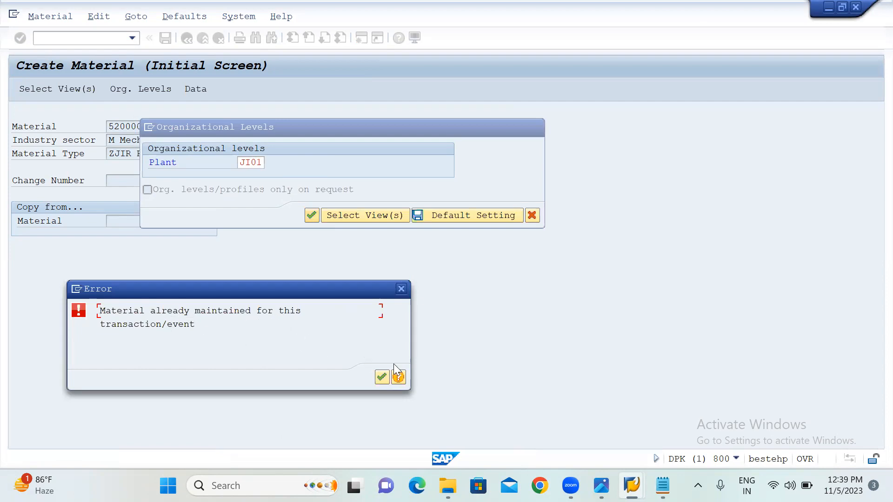
{"action": "left_click", "coordinate": [382, 379]}
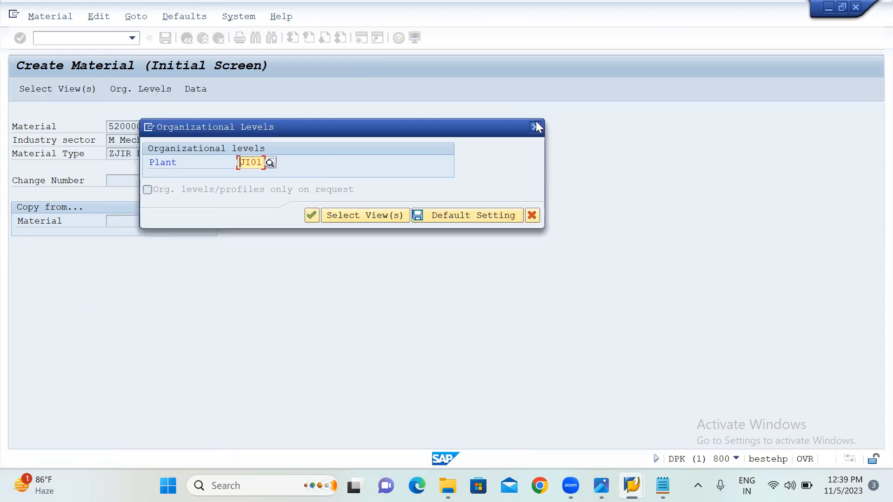
{"action": "left_click", "coordinate": [534, 126]}
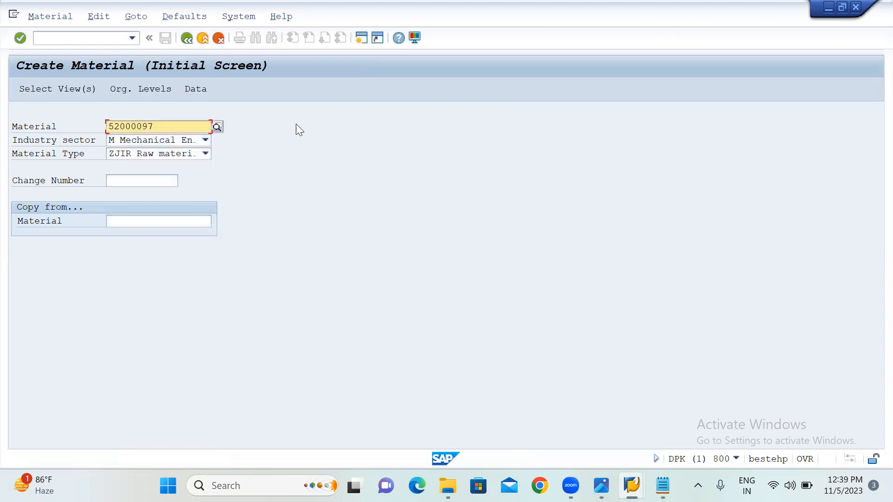
- Start transaction MM02 and open the view selection for the new material
{"action": "left_click", "coordinate": [101, 42]}
{"action": "type", "text": "/NMM02"}
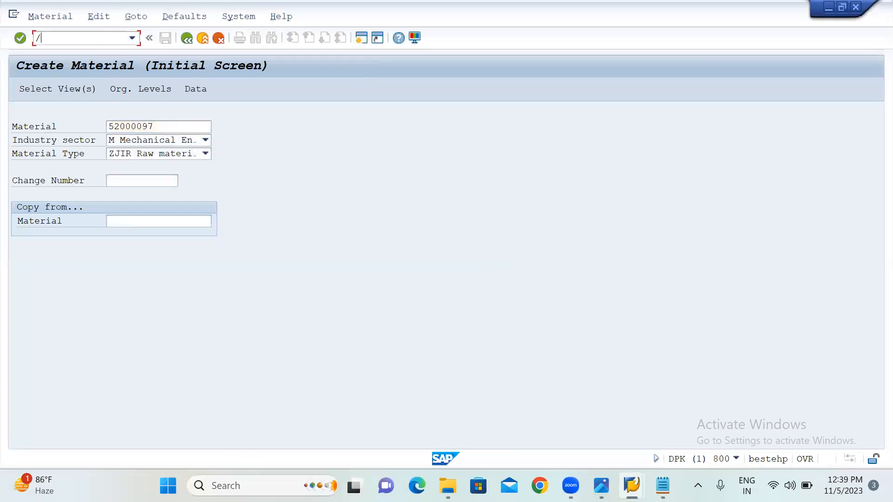
{"action": "key", "text": "Return"}
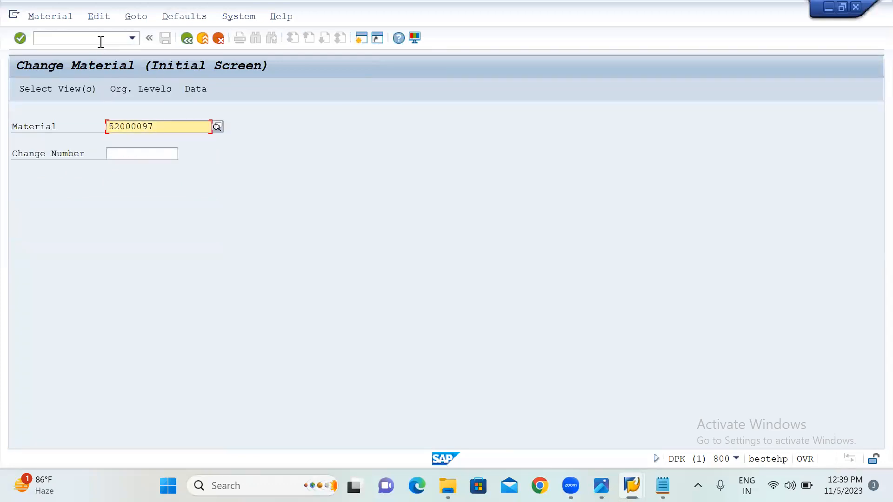
{"action": "key", "text": "Return"}
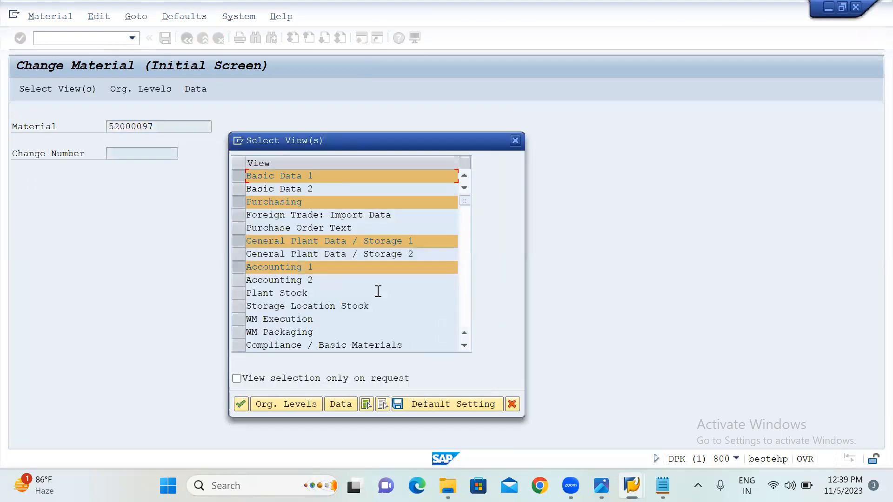
- Restrict the view selection to Purchasing and open that view of the material for plant JI01
{"action": "left_click", "coordinate": [380, 406]}
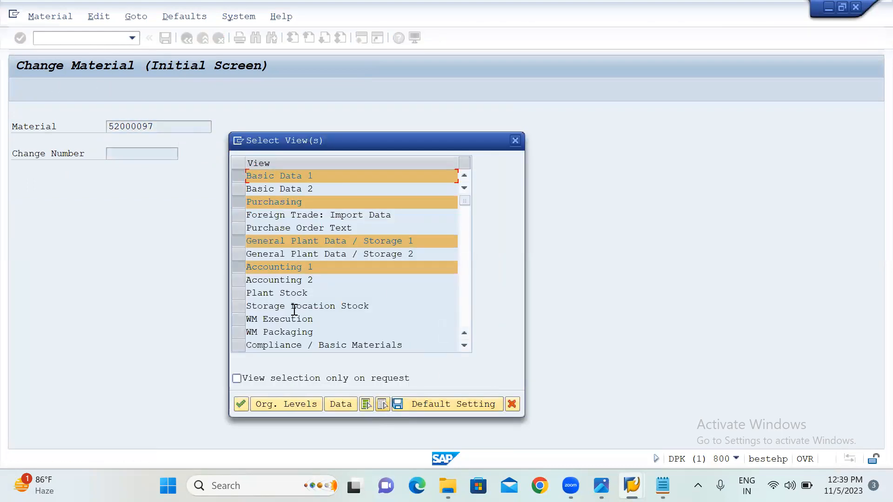
{"action": "left_click", "coordinate": [240, 203]}
{"action": "left_click", "coordinate": [276, 406]}
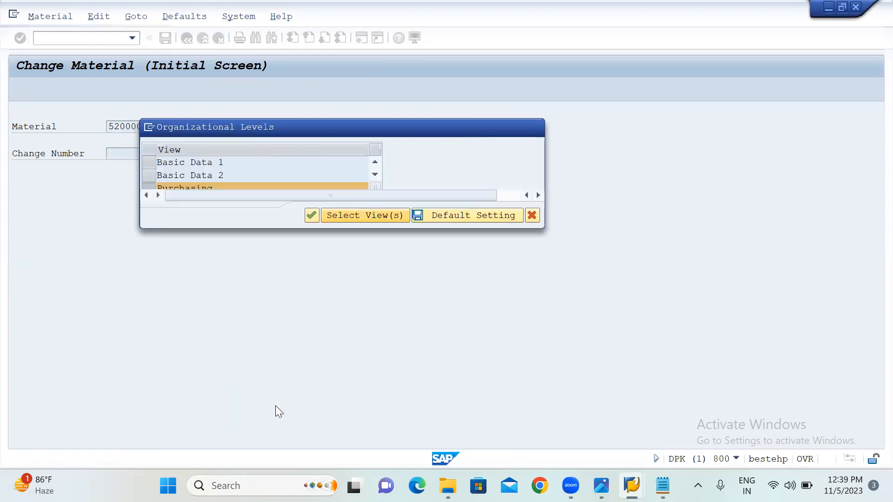
{"action": "type", "text": "JI"}
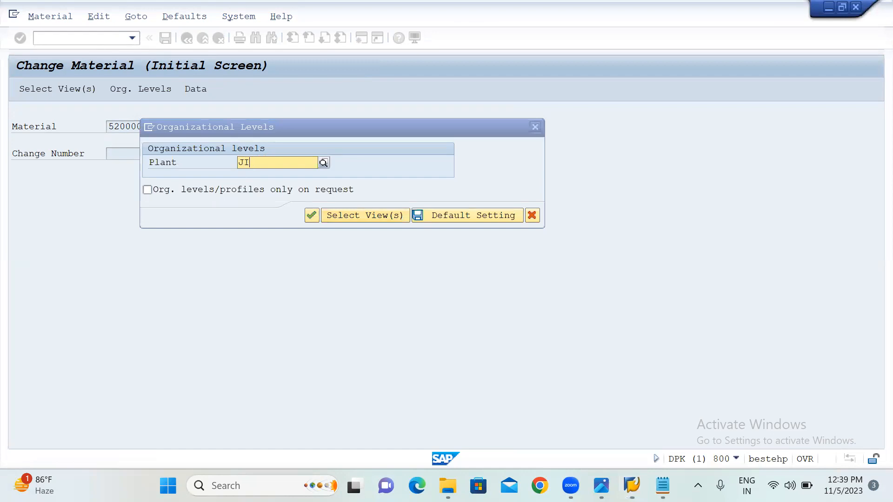
{"action": "type", "text": "01"}
{"action": "key", "text": "Return"}
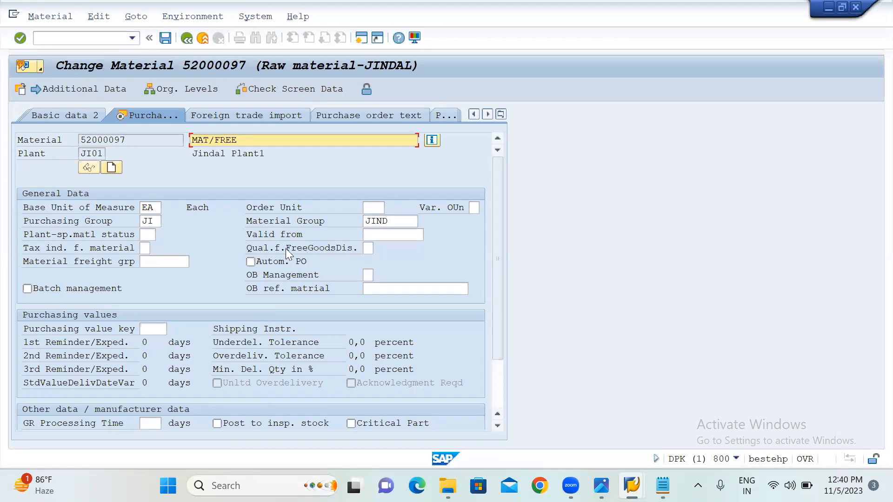
- Set the material's qualification for free goods discount to 2 and save the material
{"action": "left_click", "coordinate": [368, 249]}
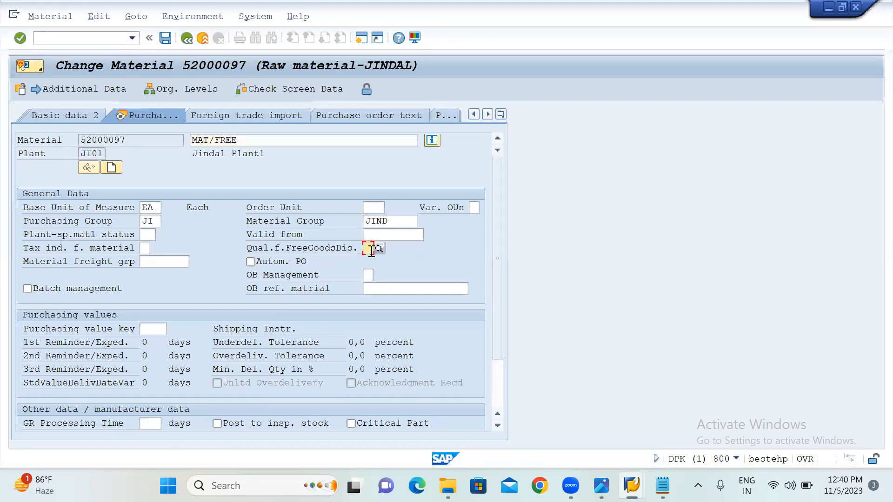
{"action": "type", "text": "2"}
{"action": "key", "text": "Return"}
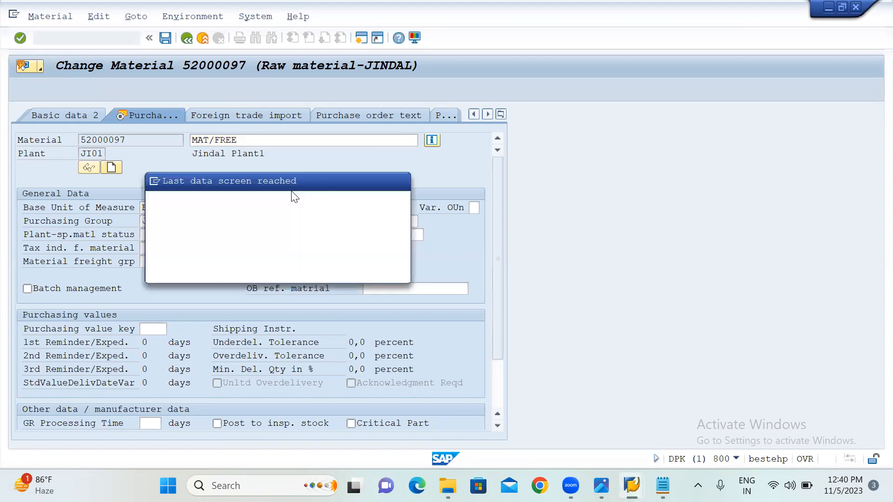
{"action": "left_click", "coordinate": [200, 270]}
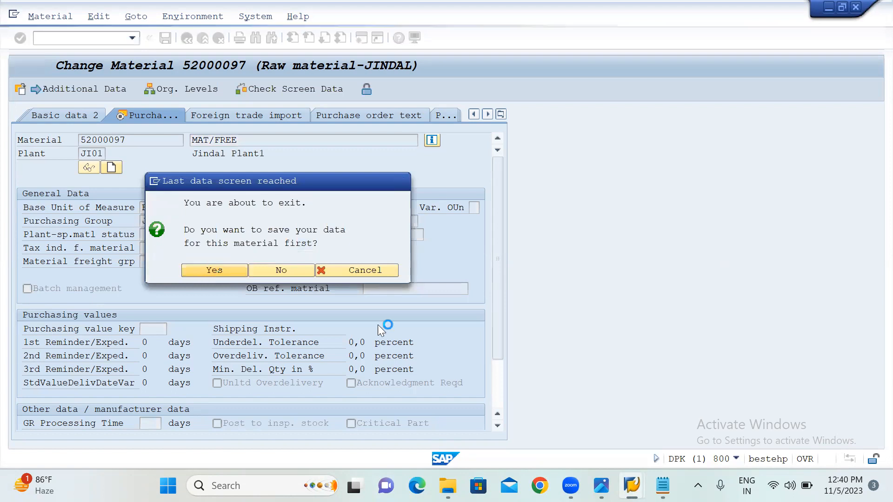
- Switch to Notepad and replace the material number in the mm02 line of the free goods procedure with 52000097
{"action": "mouse_move", "coordinate": [602, 485]}
{"action": "left_click", "coordinate": [663, 486]}
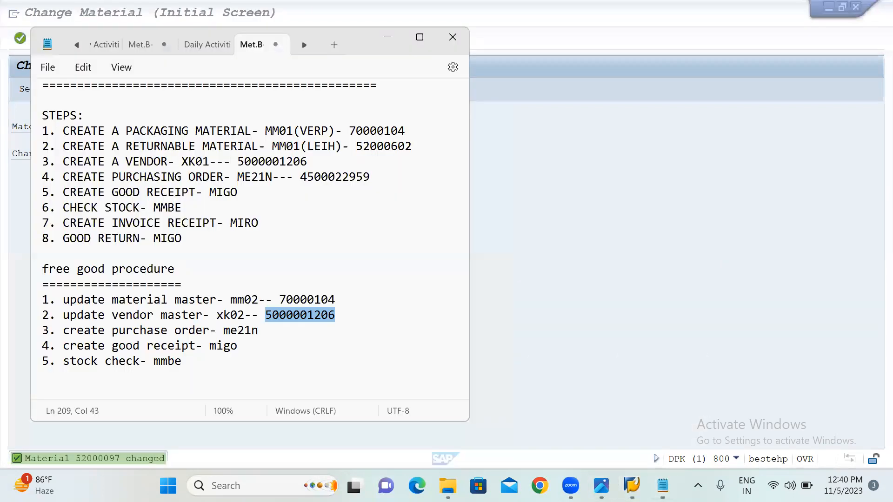
{"action": "left_click", "coordinate": [293, 299]}
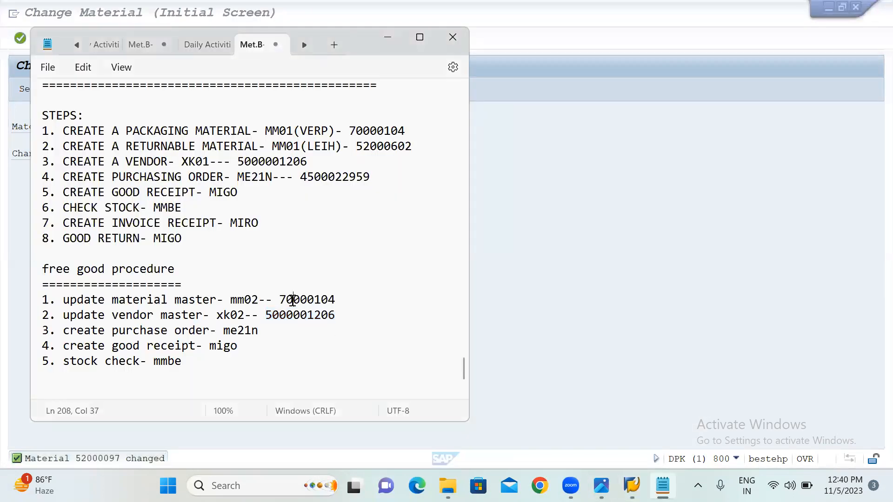
{"action": "double_click", "coordinate": [293, 300]}
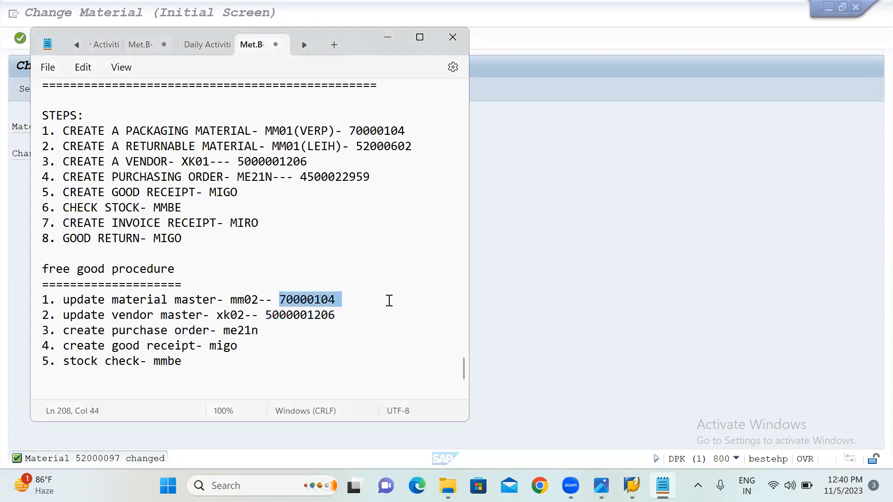
{"action": "key", "text": "BackSpace"}
{"action": "type", "text": "52000097"}
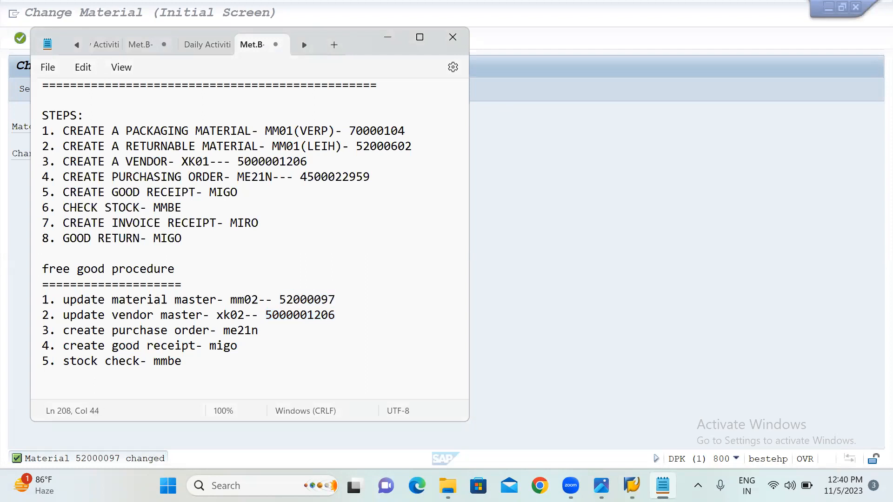
- Switch back to SAP, start transaction ME21N and choose RTP SUPPLIER-1 as the purchase order's vendor
{"action": "left_click", "coordinate": [537, 276]}
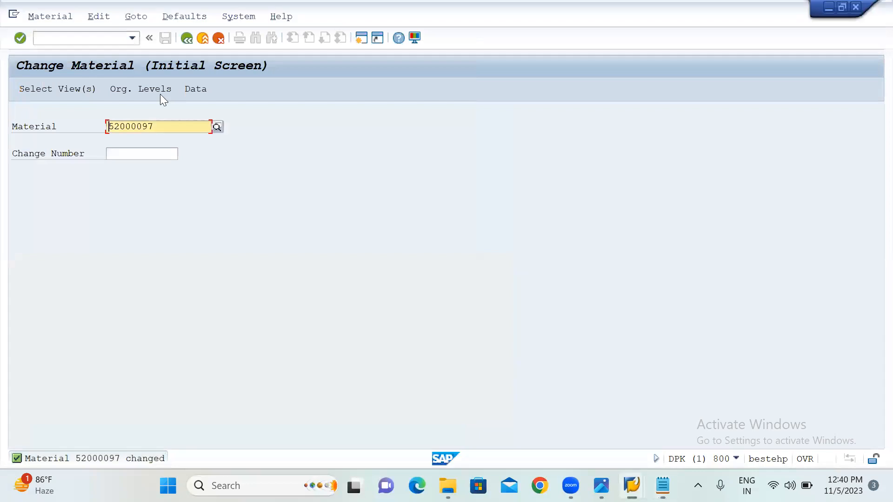
{"action": "left_click", "coordinate": [92, 39]}
{"action": "type", "text": "/NM"}
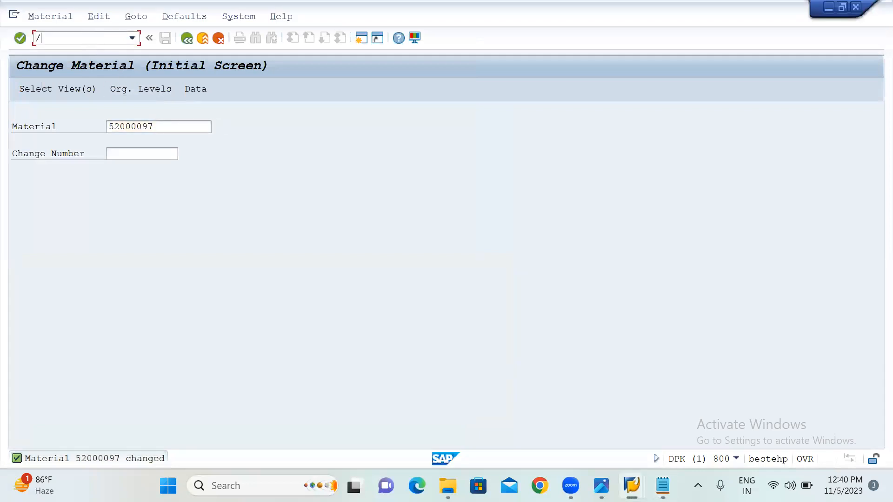
{"action": "type", "text": "E21N"}
{"action": "key", "text": "Return"}
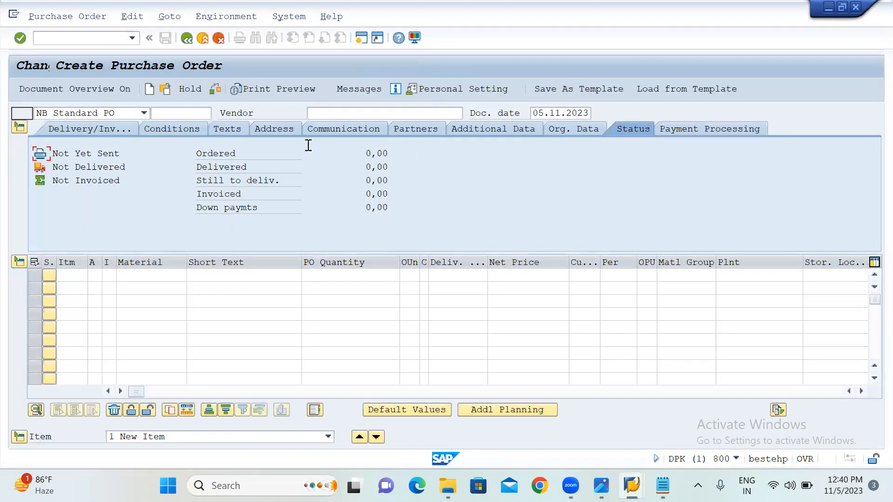
{"action": "left_click", "coordinate": [317, 113]}
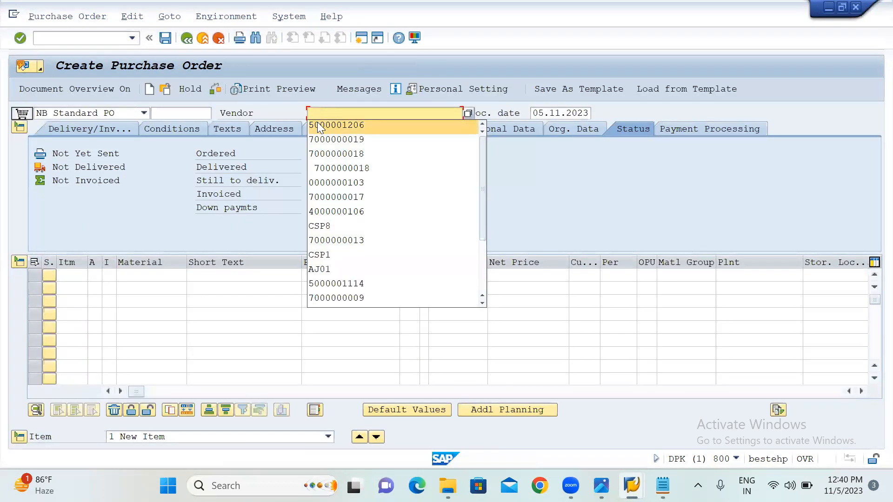
{"action": "left_click", "coordinate": [317, 124]}
{"action": "key", "text": "Return"}
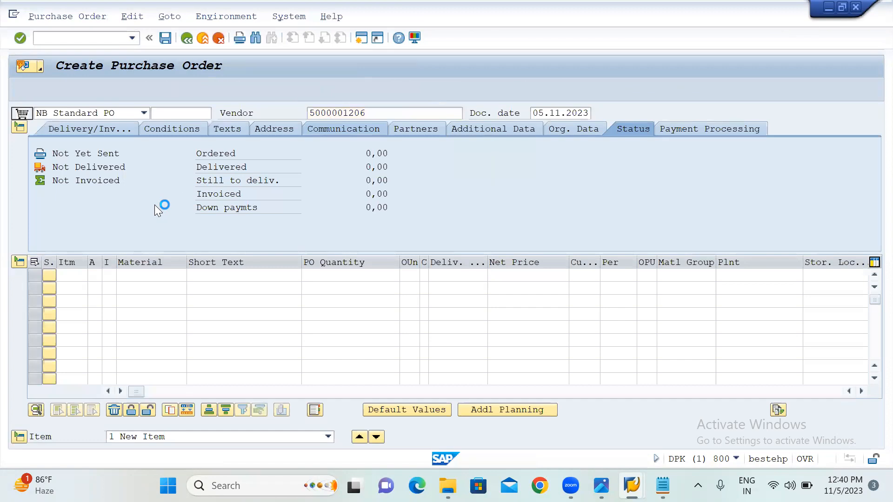
- Set the purchase order's purchasing organization to JIND, purchasing group to JI and company code to JIND
{"action": "left_click", "coordinate": [134, 154]}
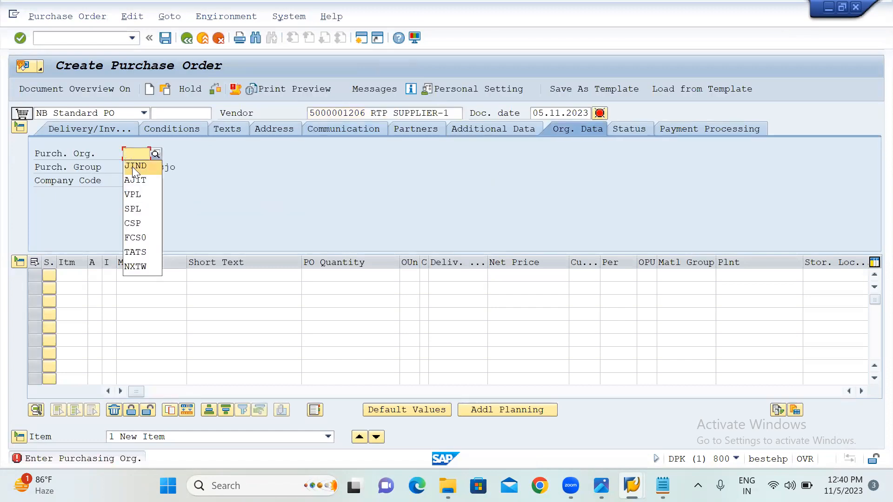
{"action": "left_click", "coordinate": [134, 167]}
{"action": "left_click", "coordinate": [133, 168]}
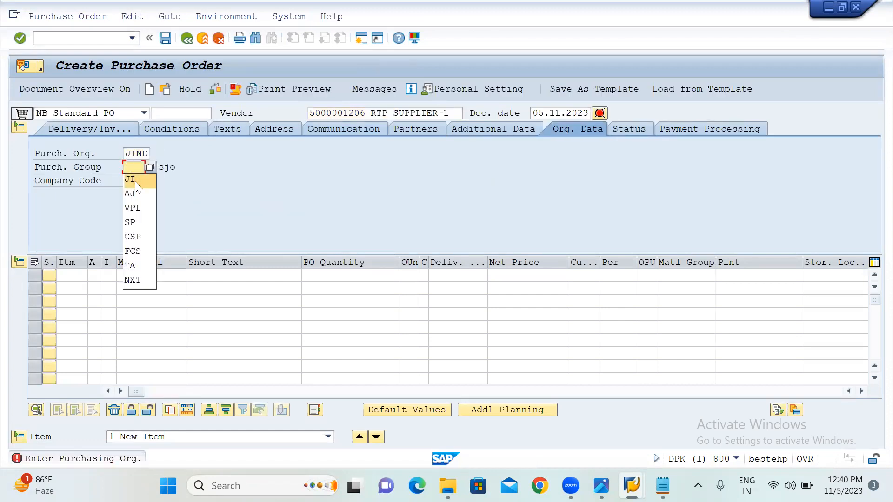
{"action": "left_click", "coordinate": [135, 181]}
{"action": "left_click", "coordinate": [135, 181]}
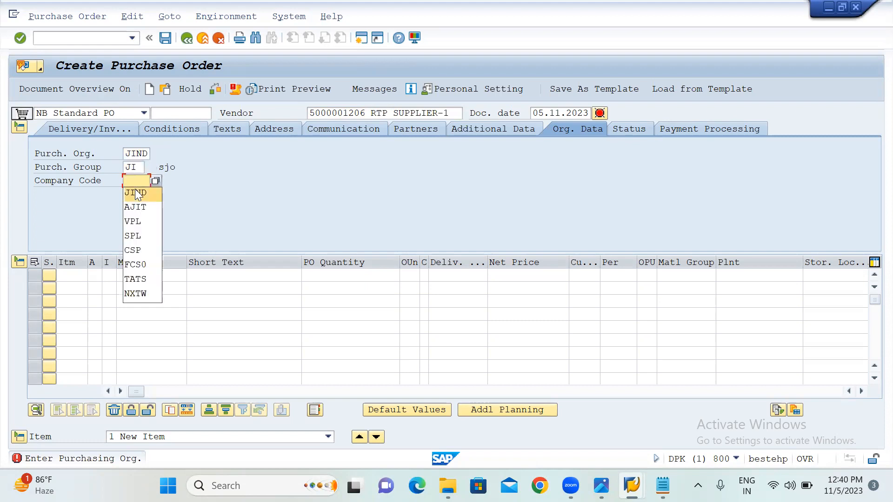
{"action": "left_click", "coordinate": [136, 193]}
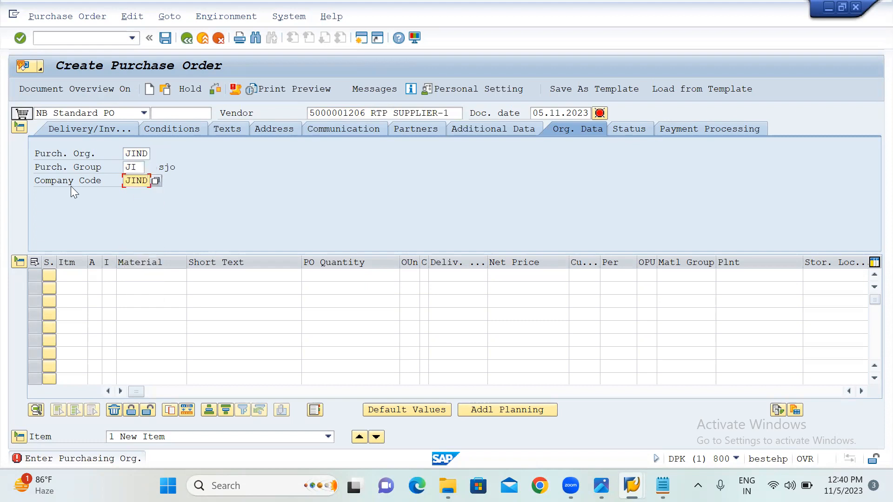
{"action": "left_click", "coordinate": [133, 275]}
{"action": "left_click", "coordinate": [133, 275]}
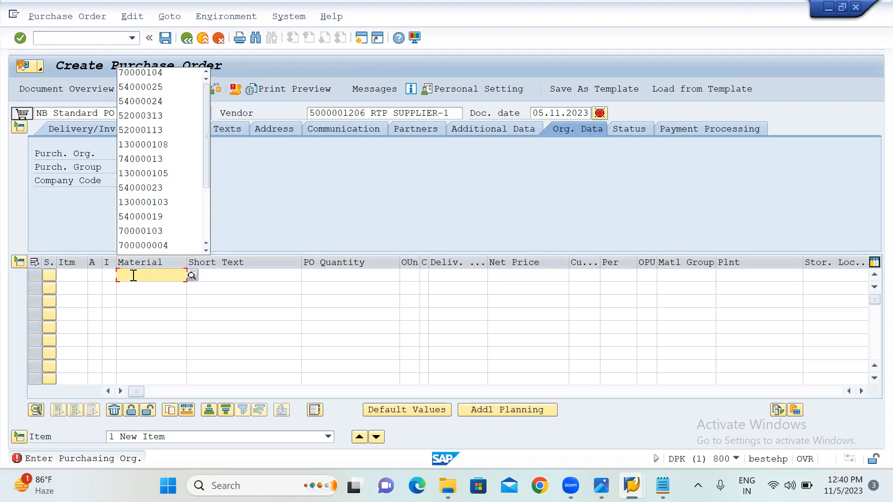
{"action": "left_click", "coordinate": [153, 73]}
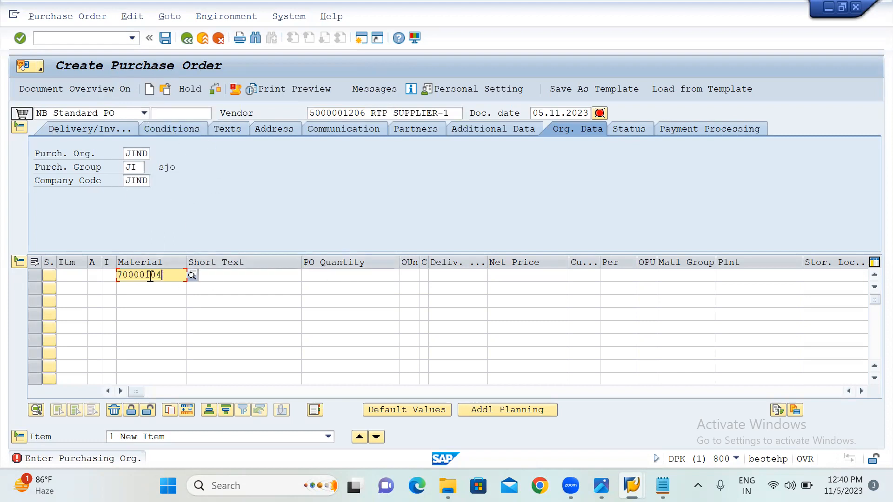
{"action": "left_click", "coordinate": [186, 281]}
{"action": "key", "text": "BackSpace"}
{"action": "key", "text": "BackSpace"}
{"action": "key", "text": "BackSpace"}
{"action": "key", "text": "BackSpace"}
{"action": "key", "text": "BackSpace"}
{"action": "key", "text": "BackSpace"}
{"action": "key", "text": "BackSpace"}
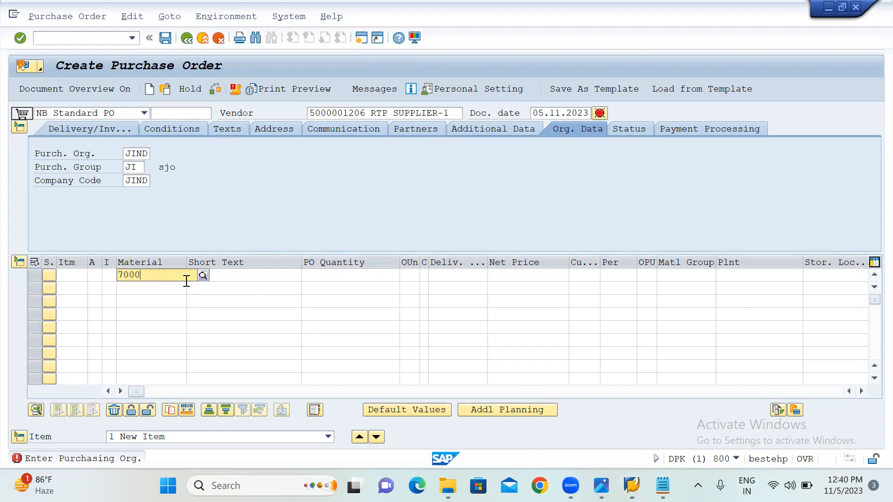
{"action": "key", "text": "Return"}
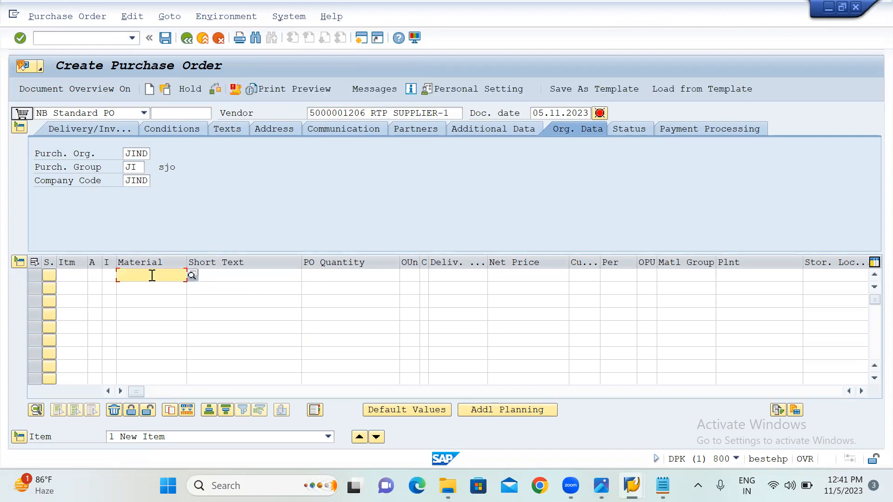
- Enter material 5200009 in the first item with a quantity of 20 and delivery date 16.11.2023
{"action": "type", "text": "52000097"}
{"action": "key", "text": "BackSpace"}
{"action": "key", "text": "Return"}
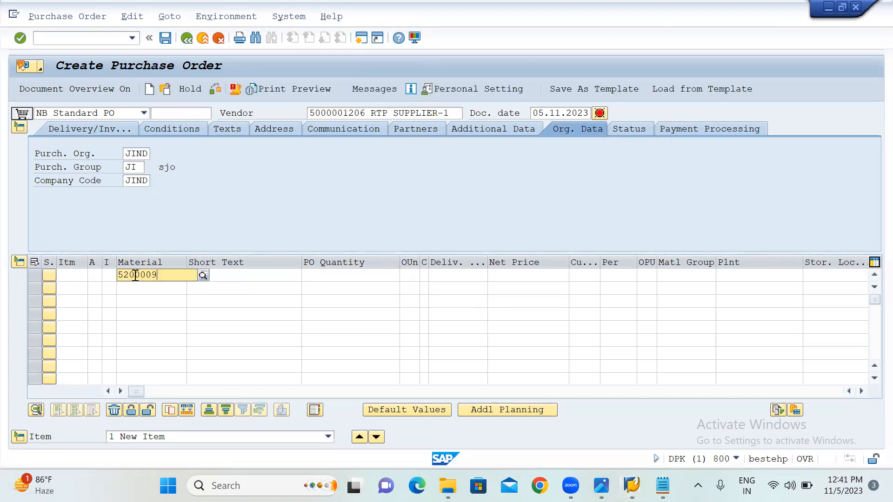
{"action": "left_click", "coordinate": [342, 275]}
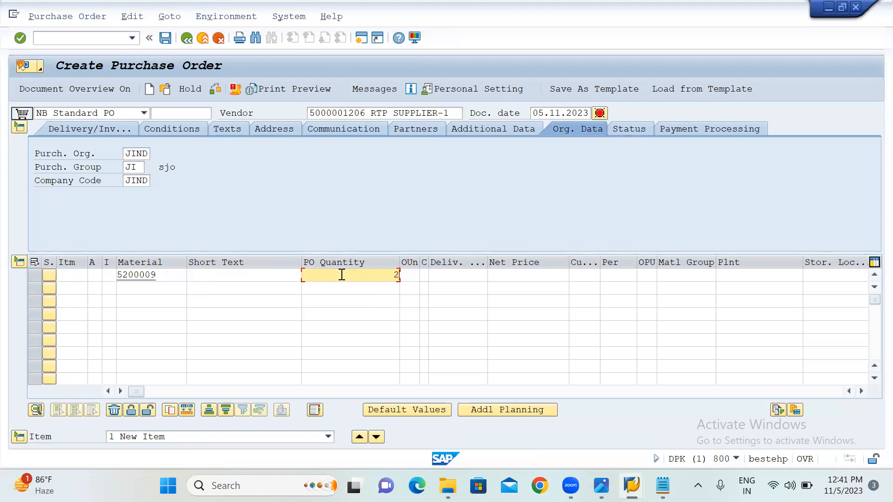
{"action": "left_click", "coordinate": [456, 279]}
{"action": "left_click", "coordinate": [457, 279]}
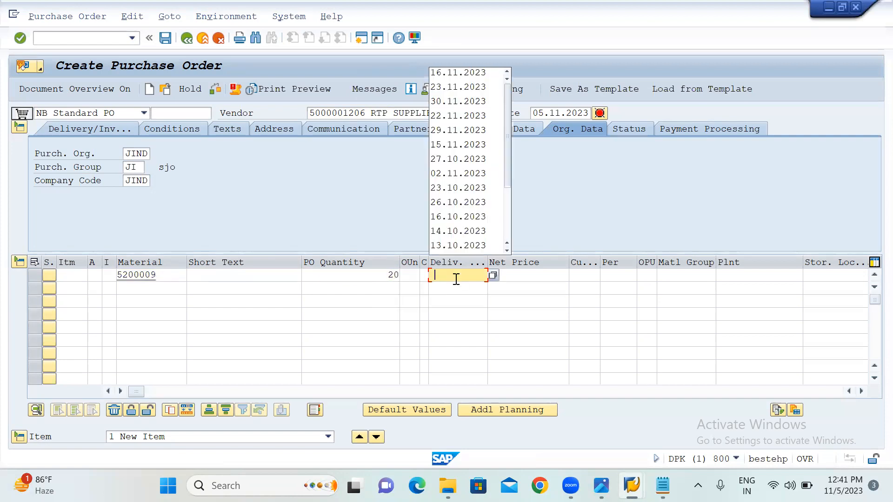
{"action": "left_click", "coordinate": [461, 75]}
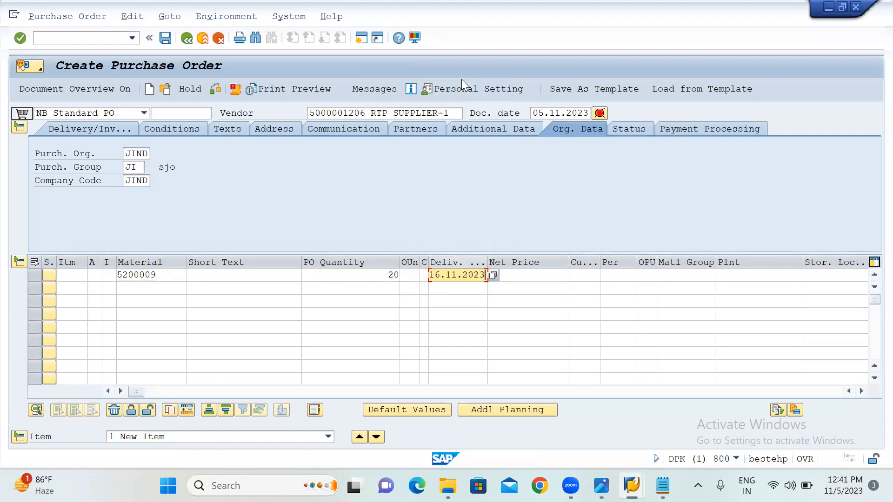
- Give the first item a net price of 2000 in currency INR, plant JI01 and storage location 1000
{"action": "left_click", "coordinate": [557, 275]}
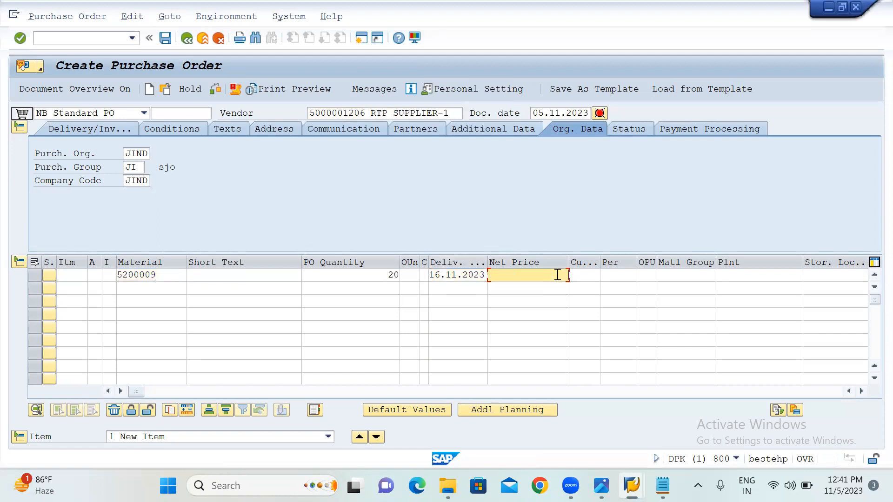
{"action": "type", "text": "2000"}
{"action": "left_click", "coordinate": [750, 275]}
{"action": "type", "text": "JI01"}
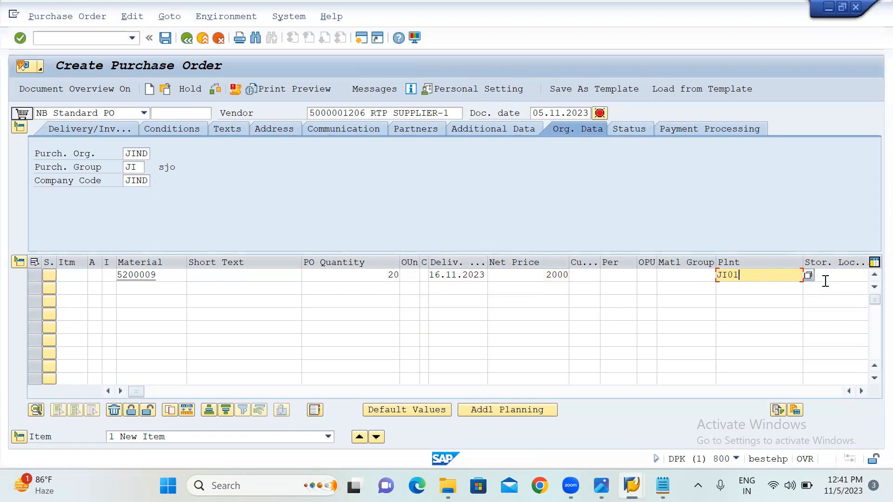
{"action": "left_click", "coordinate": [825, 276]}
{"action": "type", "text": "1000"}
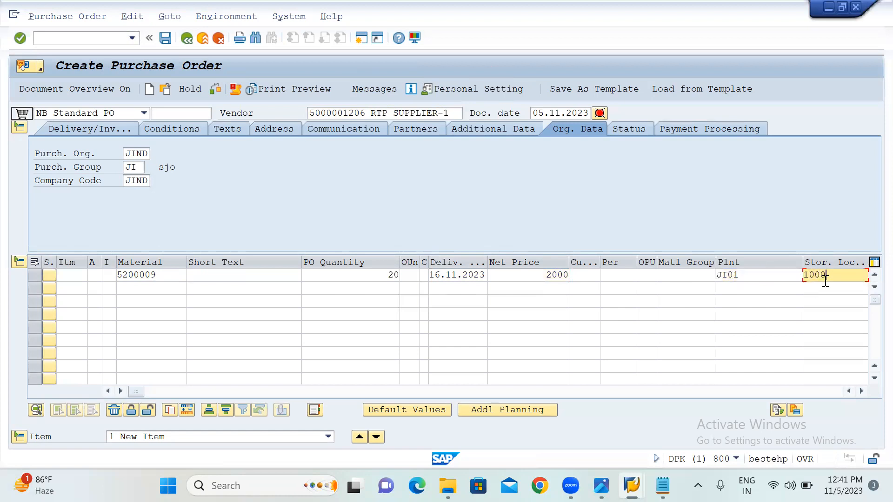
{"action": "key", "text": "Return"}
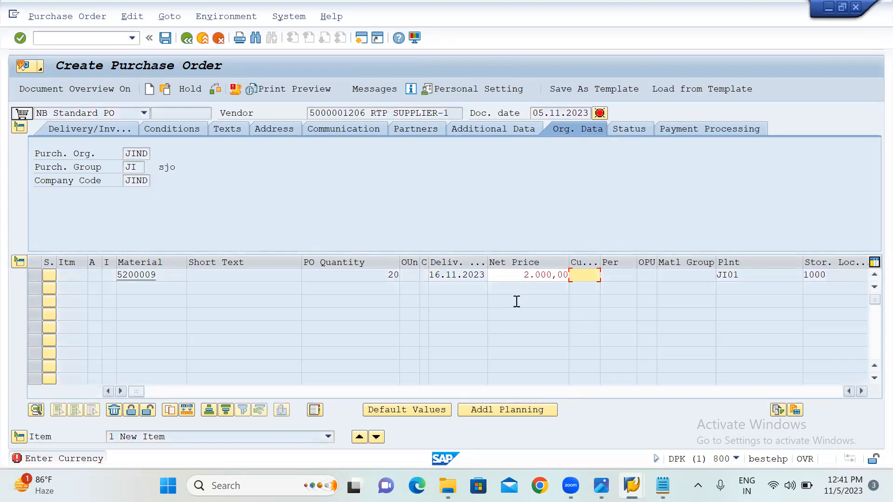
{"action": "type", "text": "INR"}
{"action": "key", "text": "Return"}
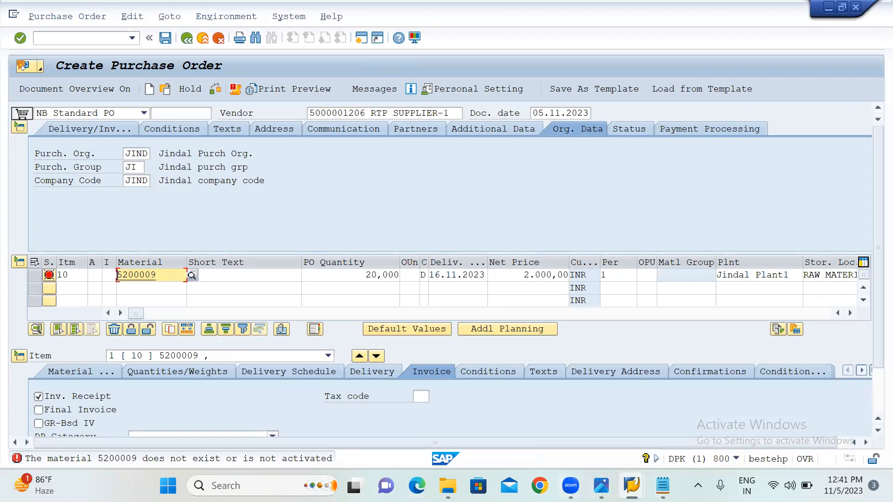
- Switch to Notepad and copy the material number from the mm02 line of the free goods procedure
{"action": "left_click", "coordinate": [662, 486]}
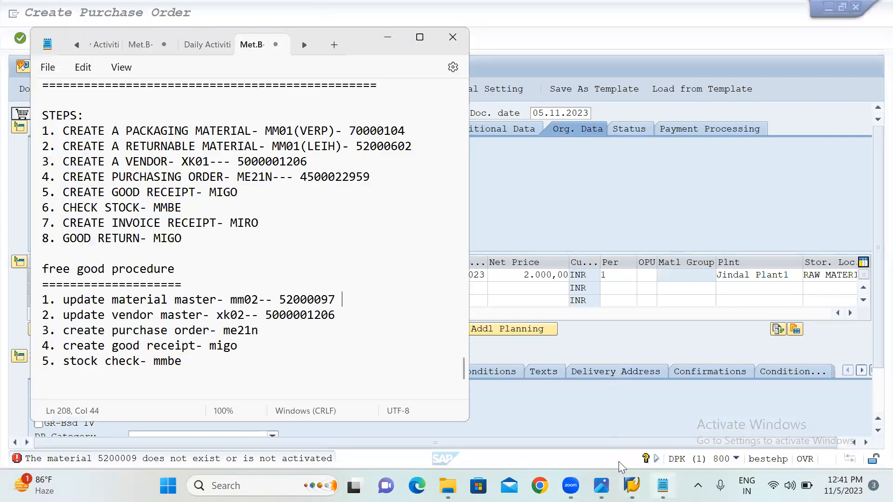
{"action": "double_click", "coordinate": [306, 299]}
{"action": "key", "text": "ctrl+c"}
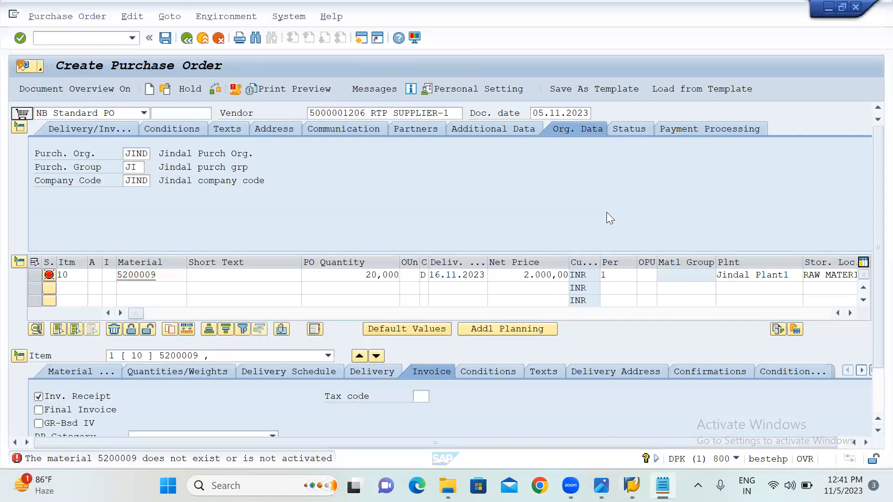
- Switch back to SAP and replace the first item's material with the copied number 52000097
{"action": "left_click", "coordinate": [609, 218]}
{"action": "left_click_drag", "start_coordinate": [176, 275], "coordinate": [117, 275]}
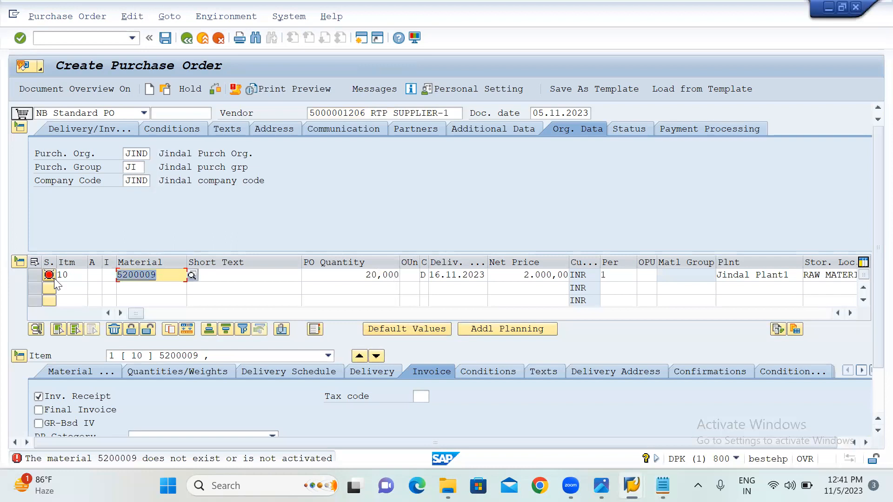
{"action": "key", "text": "BackSpace"}
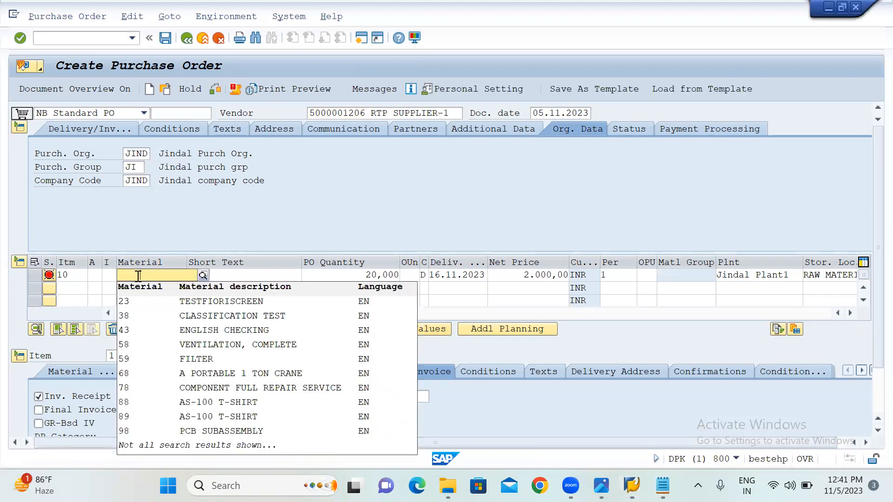
{"action": "key", "text": "Escape"}
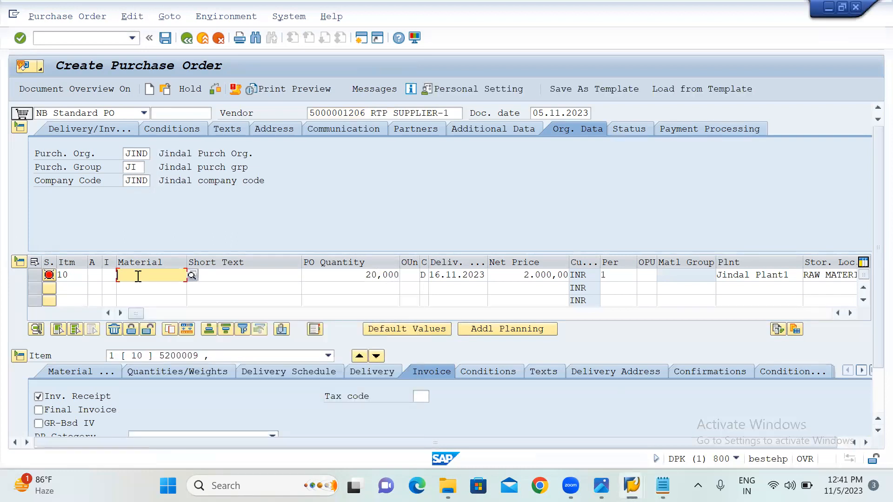
{"action": "key", "text": "ctrl+v"}
{"action": "key", "text": "Return"}
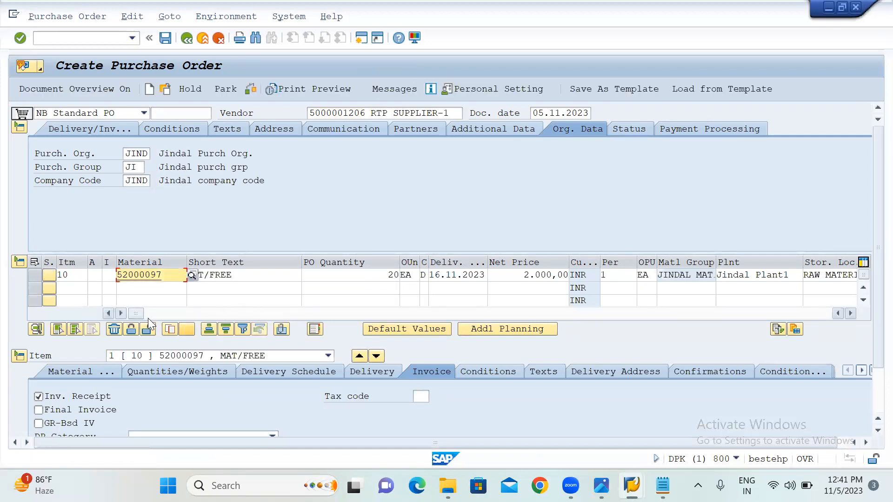
- Mark the MAT/FREE item as a free item and run the check on the purchase order
{"action": "left_click_drag", "start_coordinate": [135, 315], "coordinate": [369, 333]}
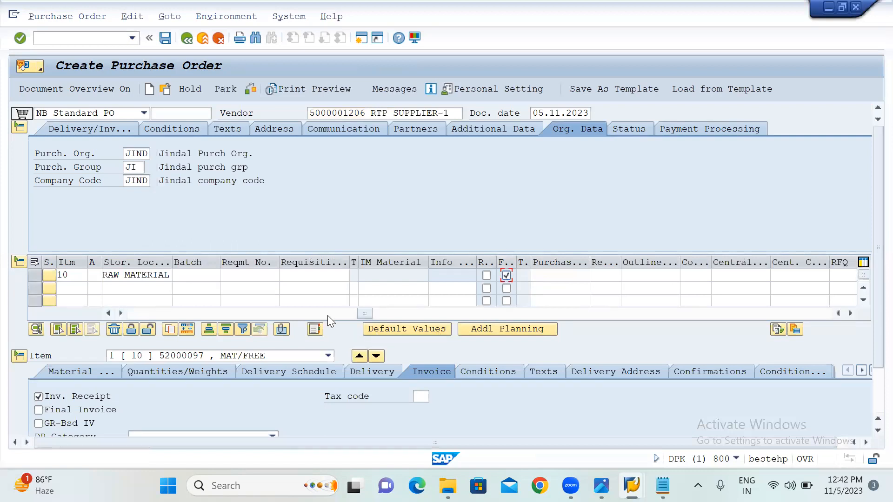
{"action": "left_click_drag", "start_coordinate": [364, 314], "coordinate": [109, 313]}
{"action": "key", "text": "Return"}
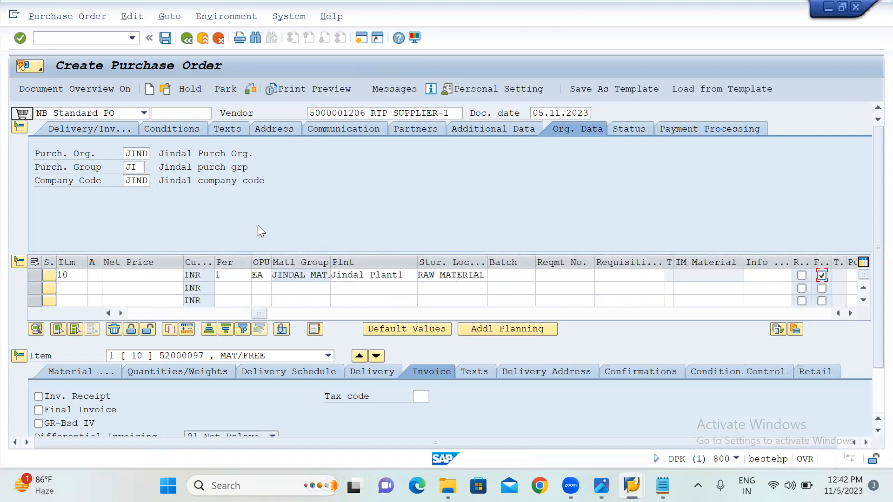
{"action": "left_click", "coordinate": [249, 90]}
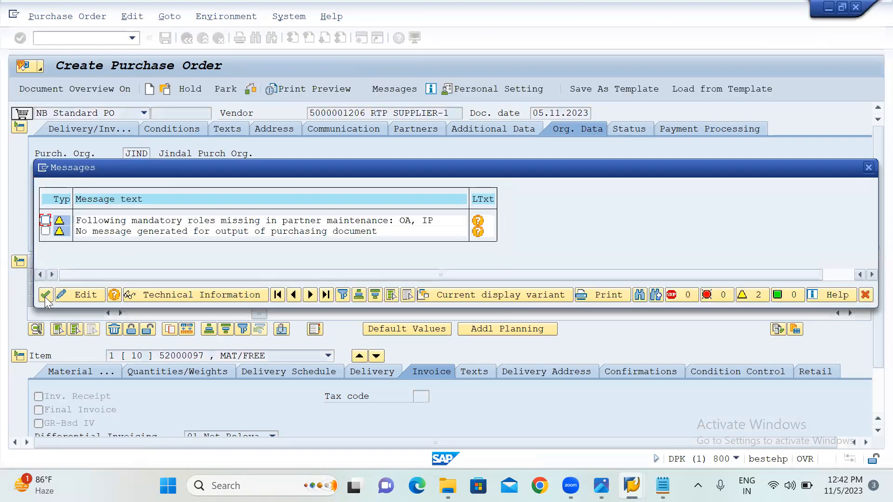
{"action": "left_click", "coordinate": [46, 295]}
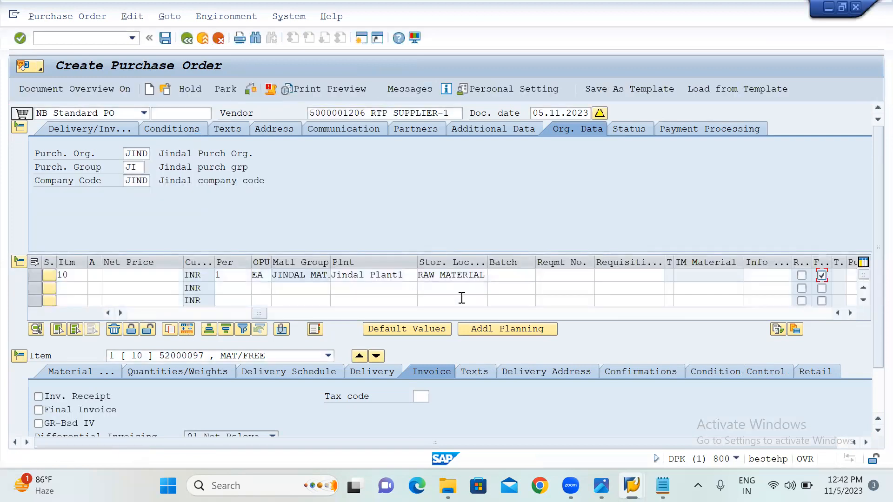
- Review the free item's net price and save the purchase order
{"action": "left_click_drag", "start_coordinate": [259, 313], "coordinate": [138, 325]}
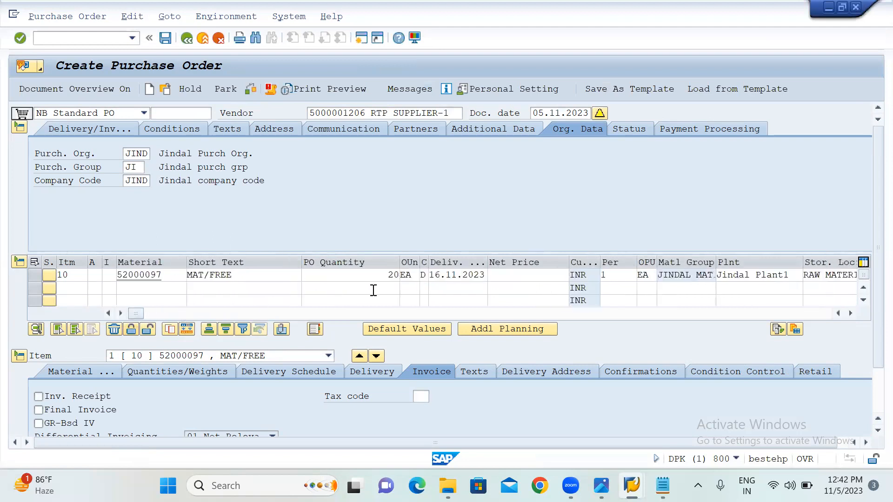
{"action": "left_click", "coordinate": [513, 275]}
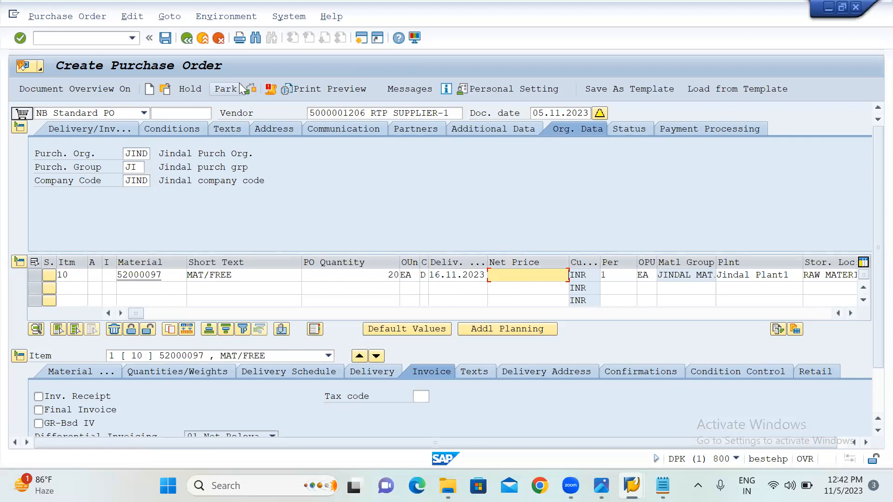
{"action": "left_click", "coordinate": [166, 38]}
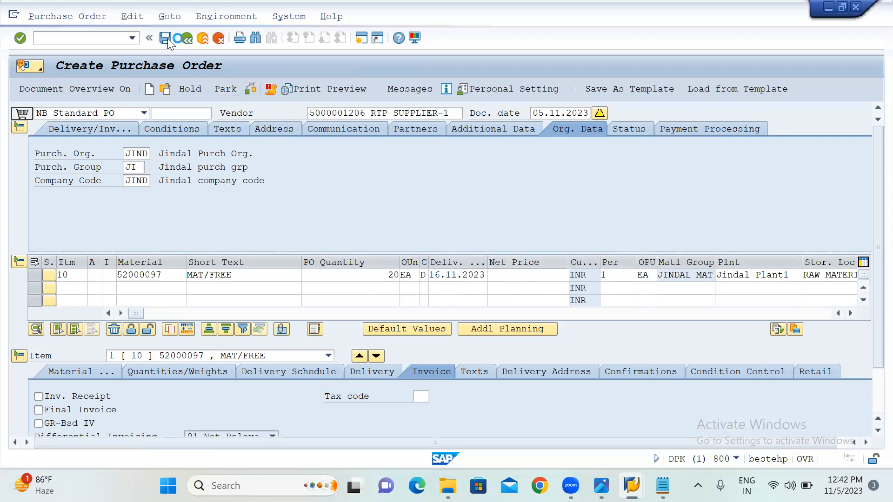
{"action": "left_click", "coordinate": [203, 257]}
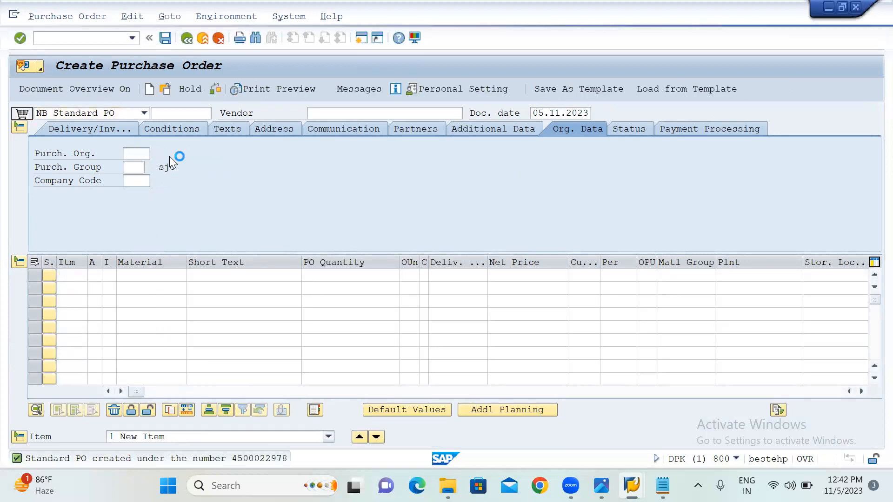
- Copy the new purchase order's number and add it to the me21n line of the free good procedure in Notepad
{"action": "double_click", "coordinate": [298, 87]}
{"action": "key", "text": "ctrl+c"}
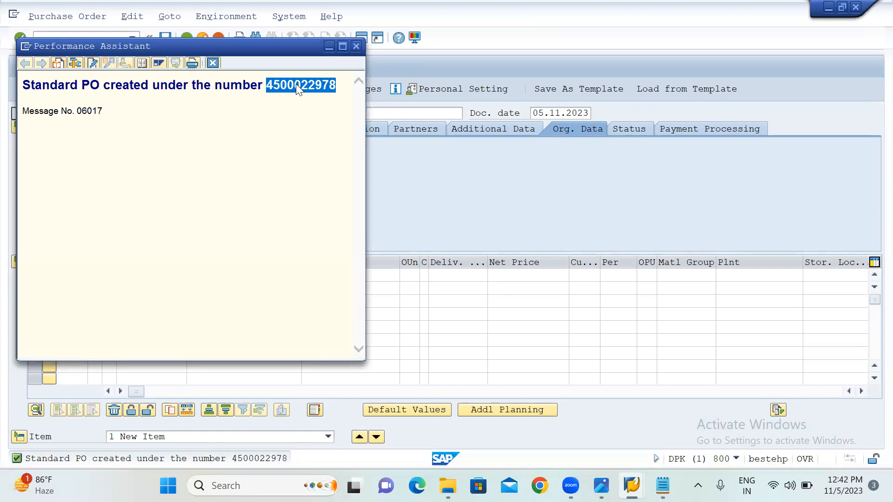
{"action": "key", "text": "Escape"}
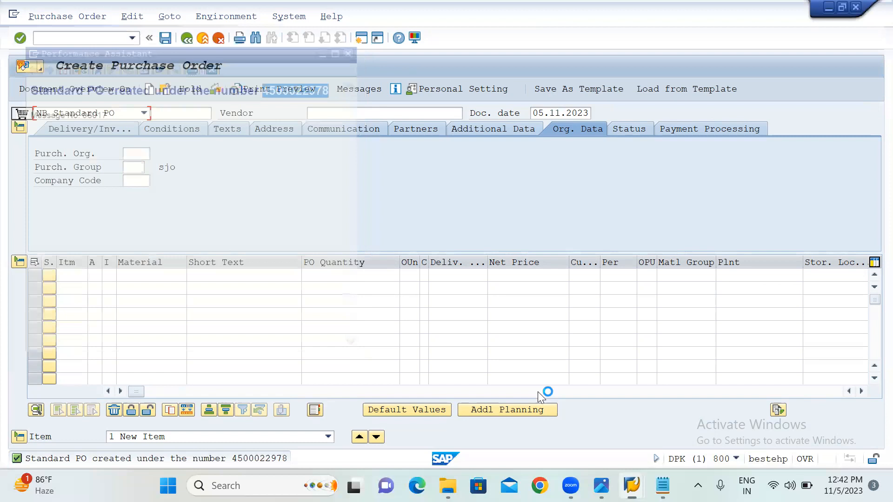
{"action": "left_click", "coordinate": [663, 485]}
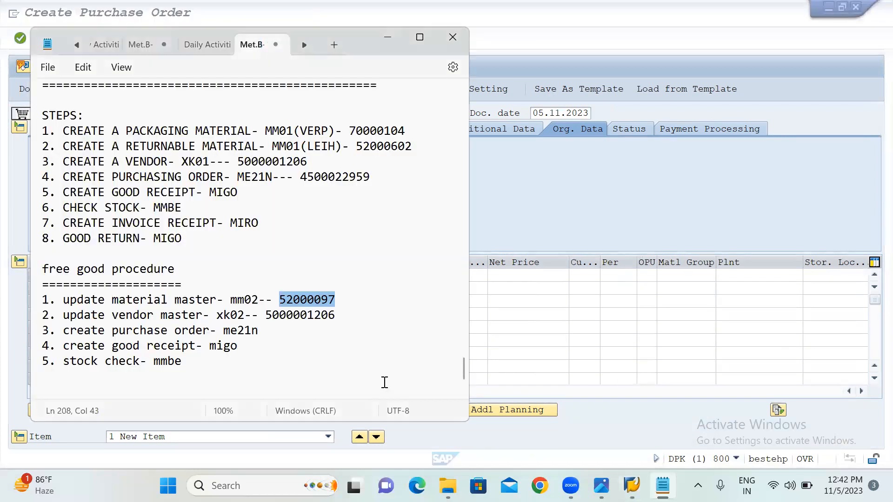
{"action": "left_click", "coordinate": [271, 334]}
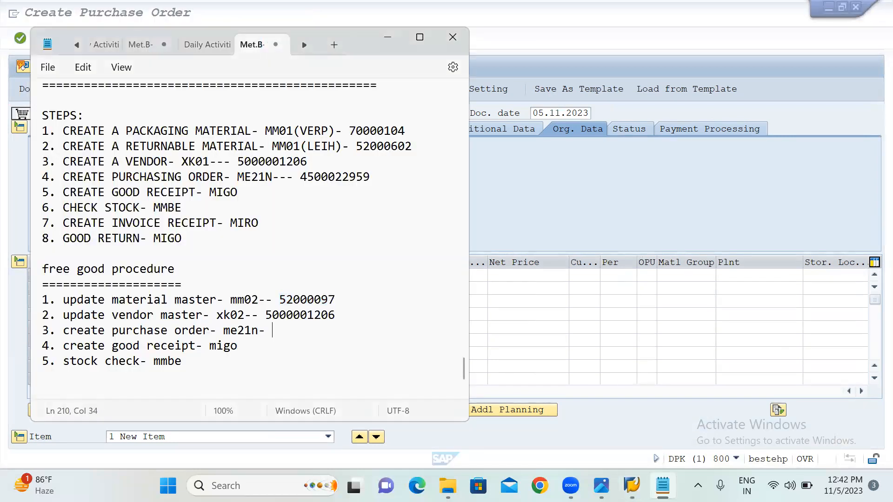
{"action": "type", "text": "-"}
{"action": "key", "text": "ctrl+v"}
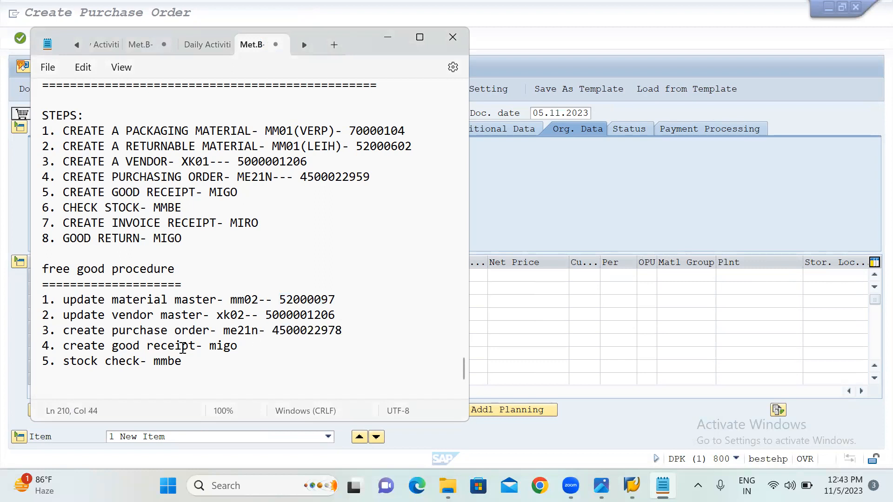
- Switch back to SAP and open the goods receipt transaction MIGO
{"action": "left_click", "coordinate": [555, 212]}
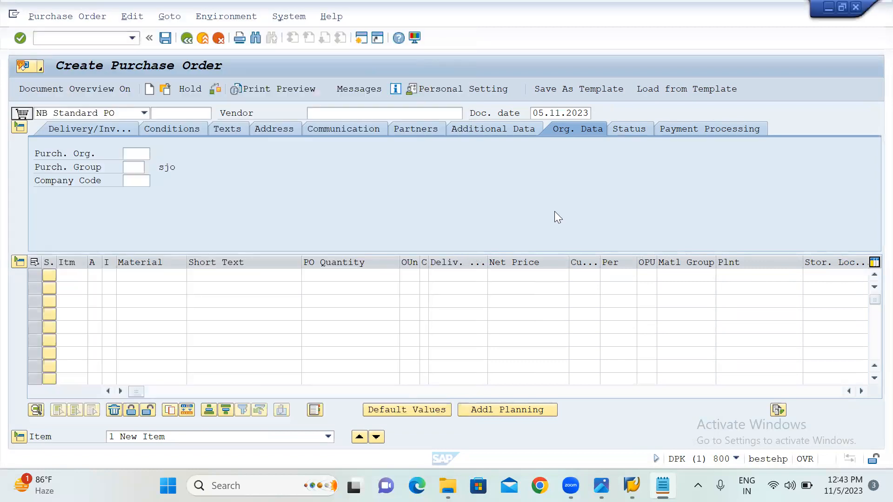
{"action": "left_click", "coordinate": [90, 38]}
{"action": "type", "text": "/NMIGO"}
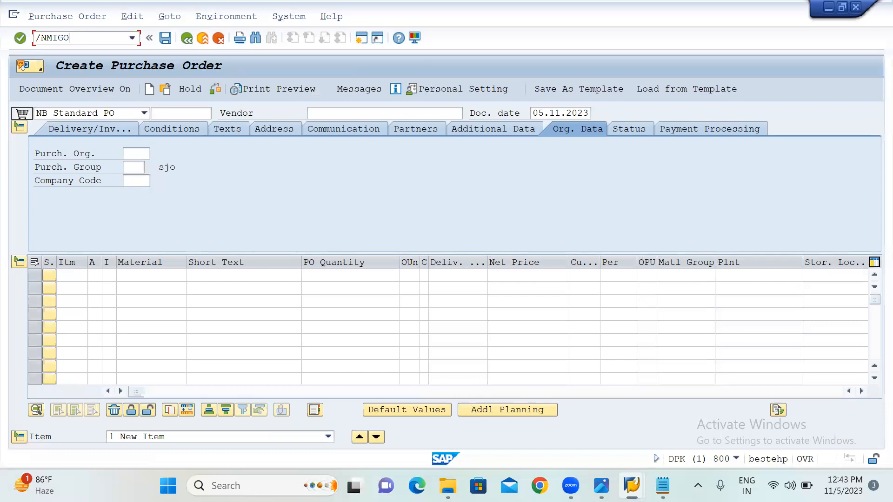
{"action": "key", "text": "Return"}
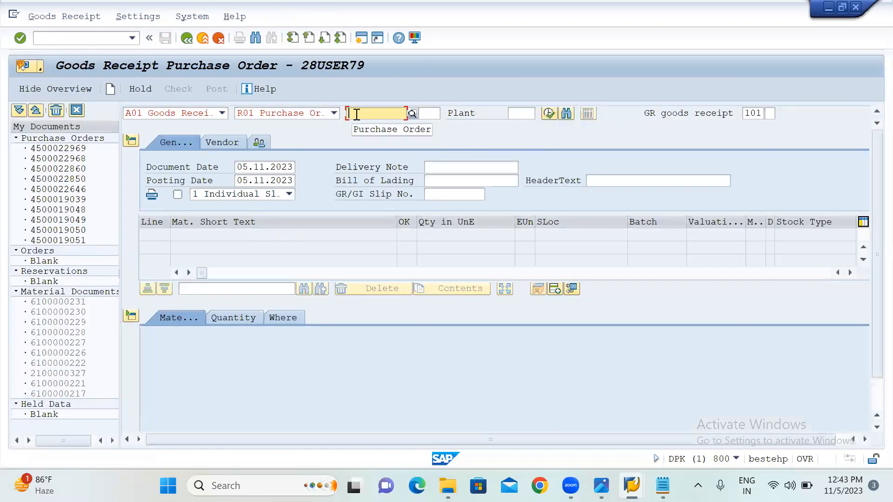
- Post the goods receipt for the copied purchase order with its MAT/FREE item marked as OK
{"action": "key", "text": "ctrl+v"}
{"action": "key", "text": "Return"}
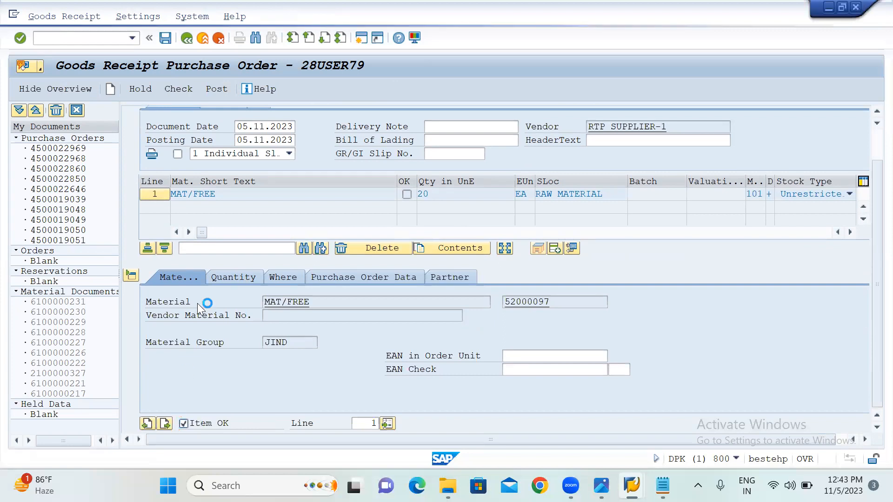
{"action": "left_click", "coordinate": [178, 91]}
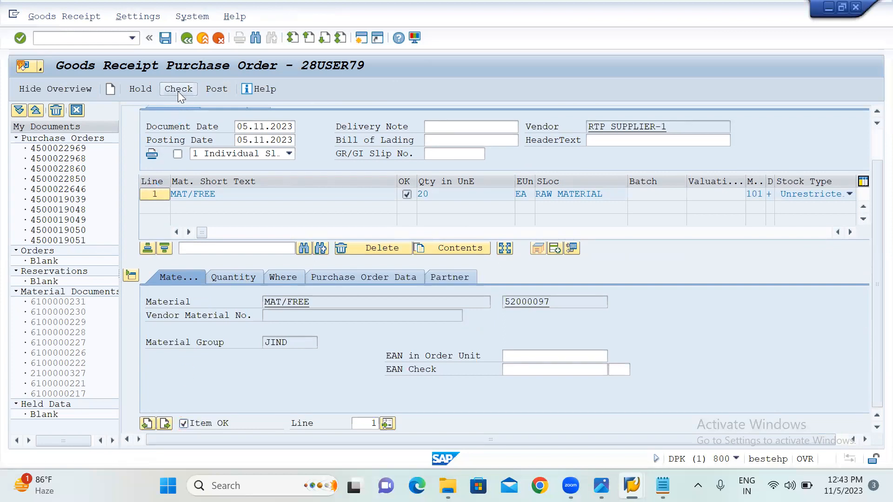
{"action": "left_click", "coordinate": [212, 88]}
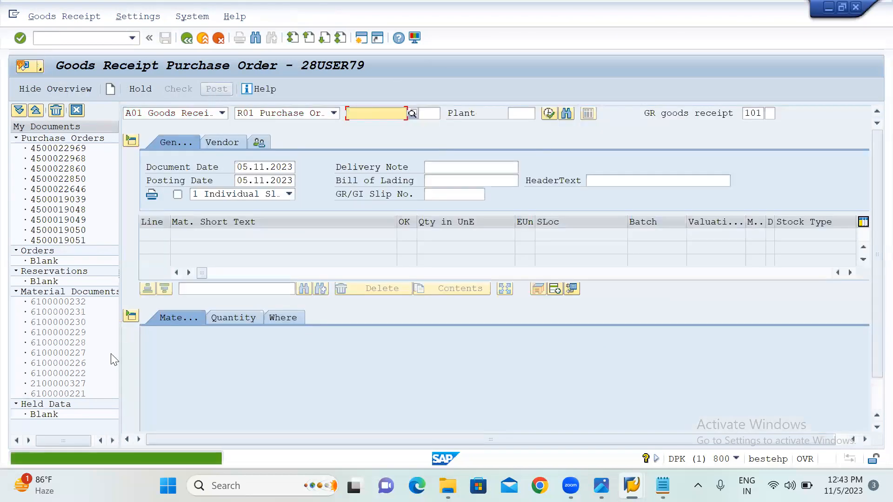
- Open transaction MMBE and display the stock overview for material 52000097
{"action": "left_click", "coordinate": [60, 40]}
{"action": "type", "text": "/NMM"}
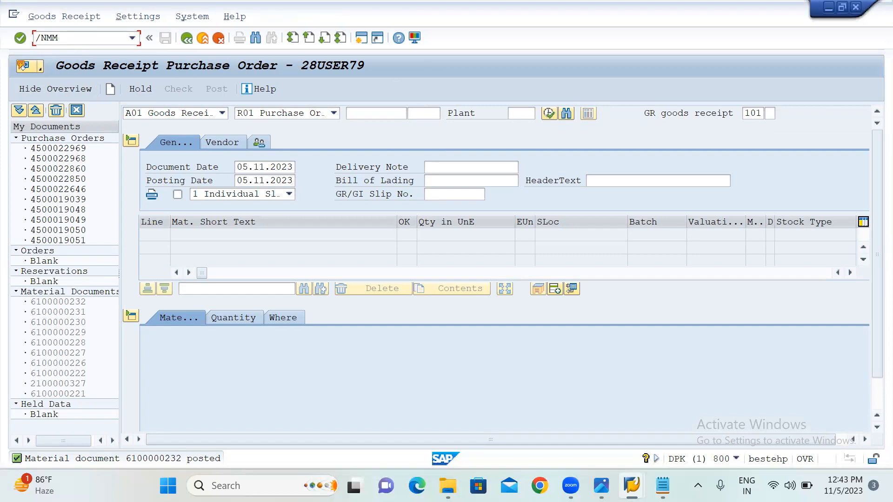
{"action": "type", "text": "BE"}
{"action": "key", "text": "Return"}
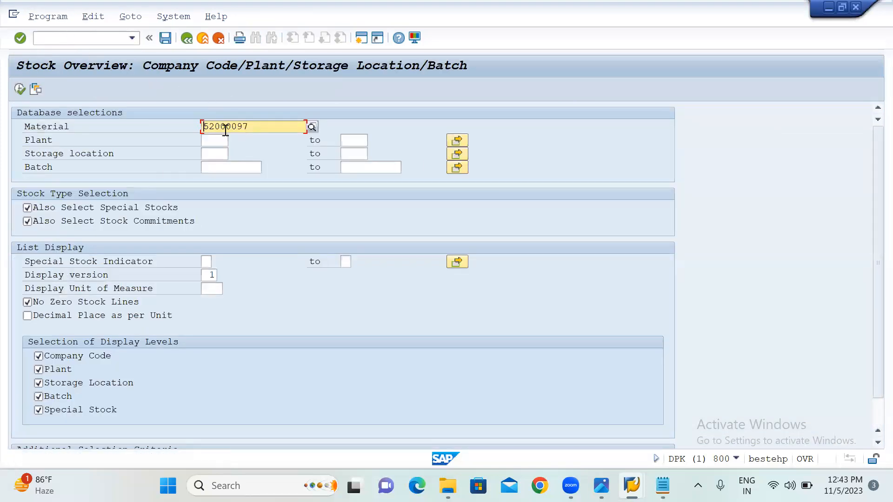
{"action": "left_click", "coordinate": [19, 88]}
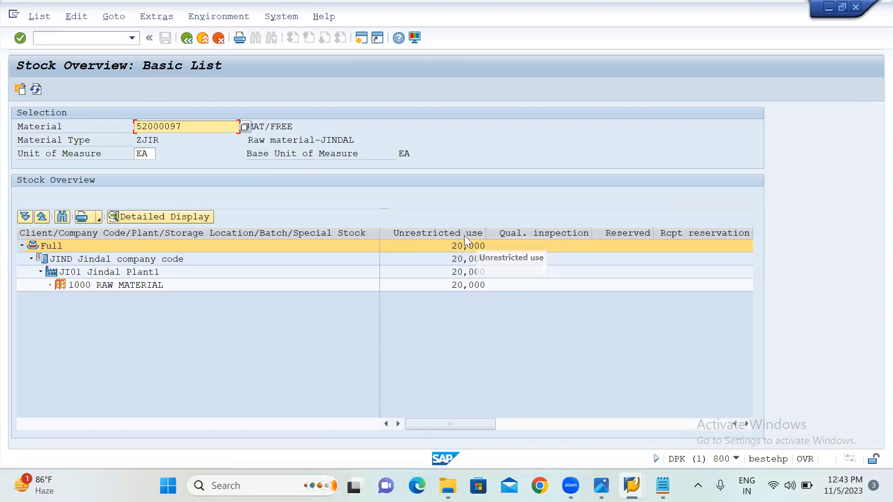
- Open the incoming invoice transaction MIRO
{"action": "left_click", "coordinate": [79, 42]}
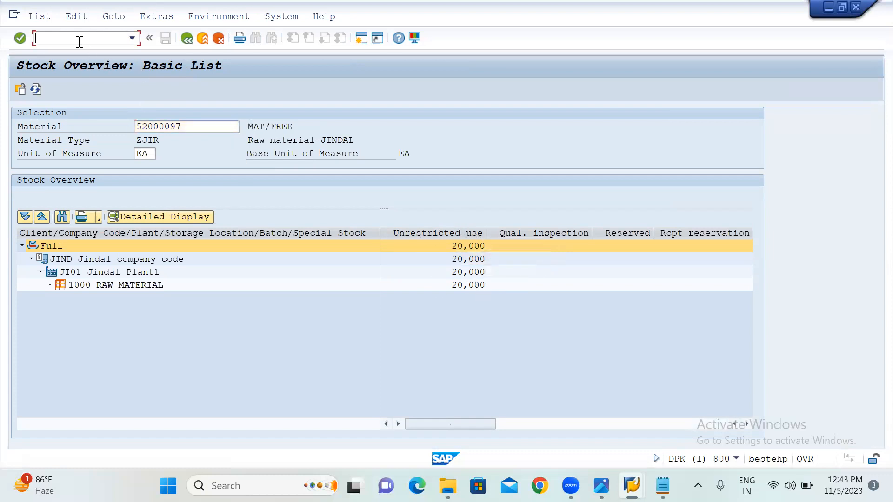
{"action": "type", "text": "/NMI"}
{"action": "type", "text": "GO"}
{"action": "key", "text": "Return"}
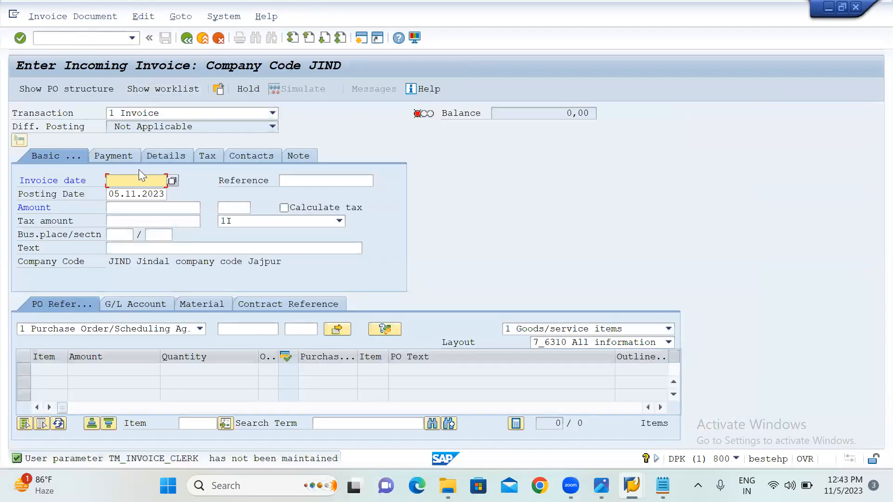
- Set the invoice date to 05.11.2023 and the tax code to J1 (Jindal 18%)
{"action": "left_click", "coordinate": [138, 173]}
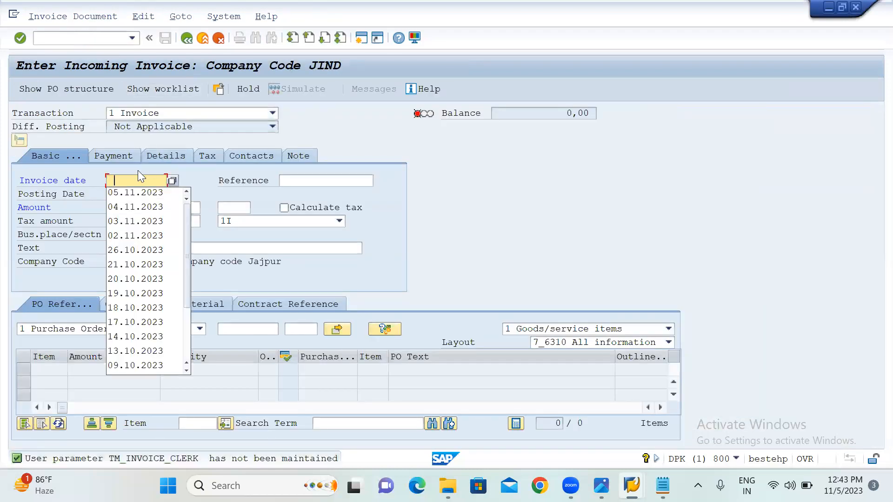
{"action": "left_click", "coordinate": [123, 194]}
{"action": "left_click", "coordinate": [297, 222]}
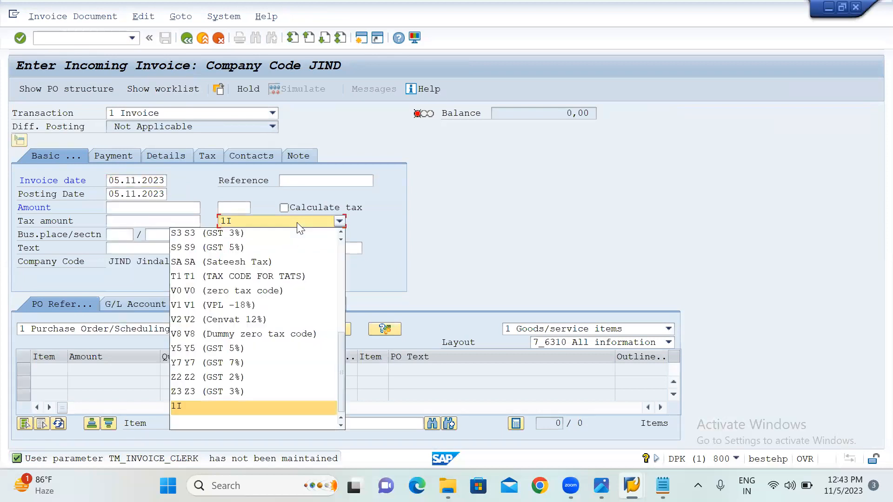
{"action": "key", "text": "j"}
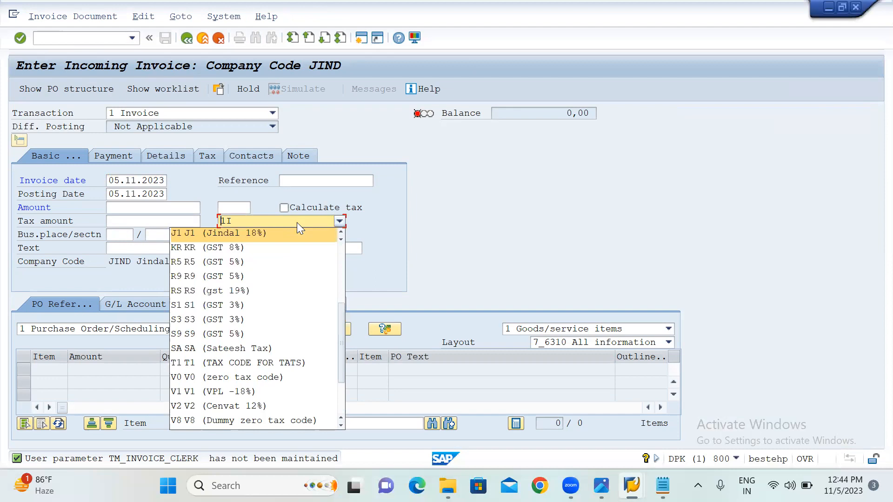
{"action": "key", "text": "Return"}
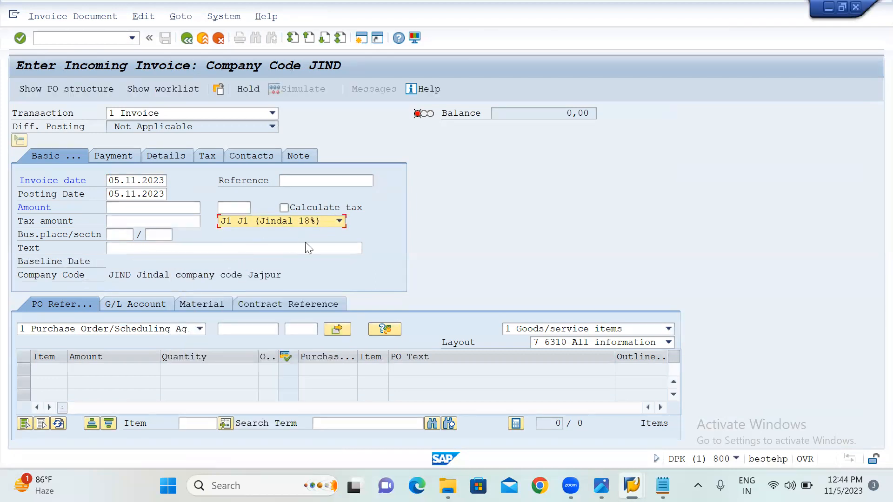
- Try to load the copied purchase order's items into the incoming invoice
{"action": "left_click", "coordinate": [244, 328]}
{"action": "key", "text": "ctrl+v"}
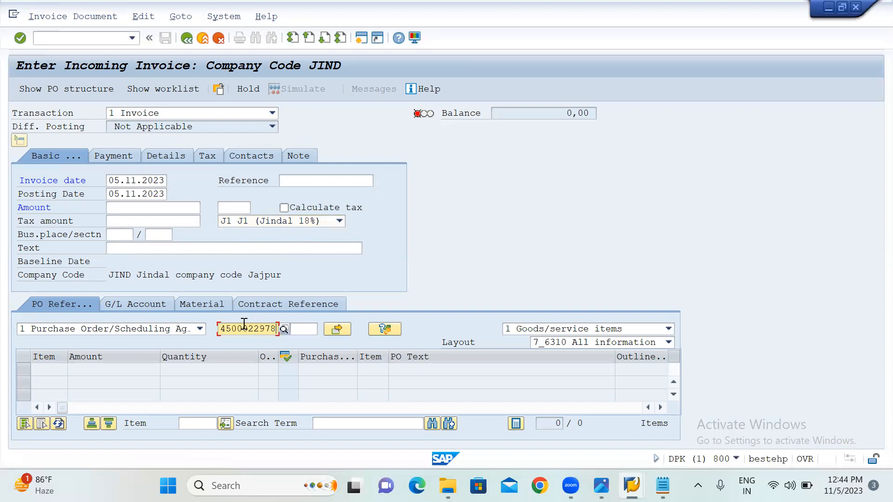
{"action": "key", "text": "Return"}
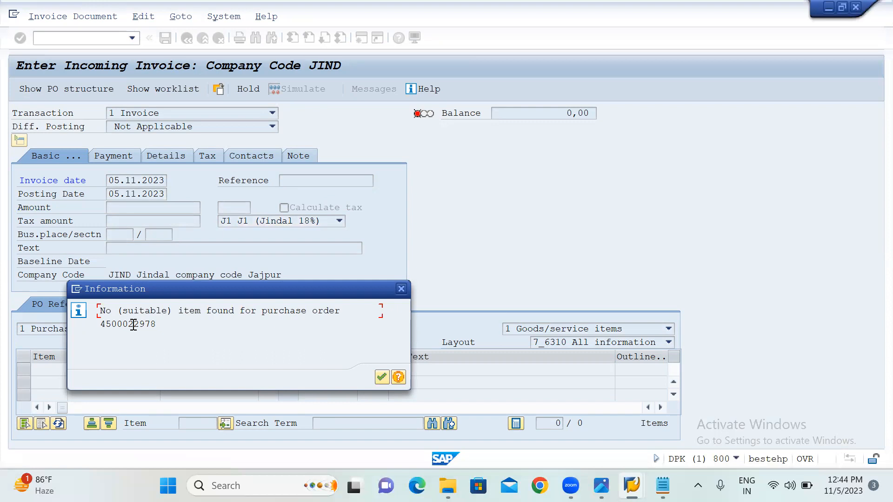
{"action": "left_click", "coordinate": [382, 377]}
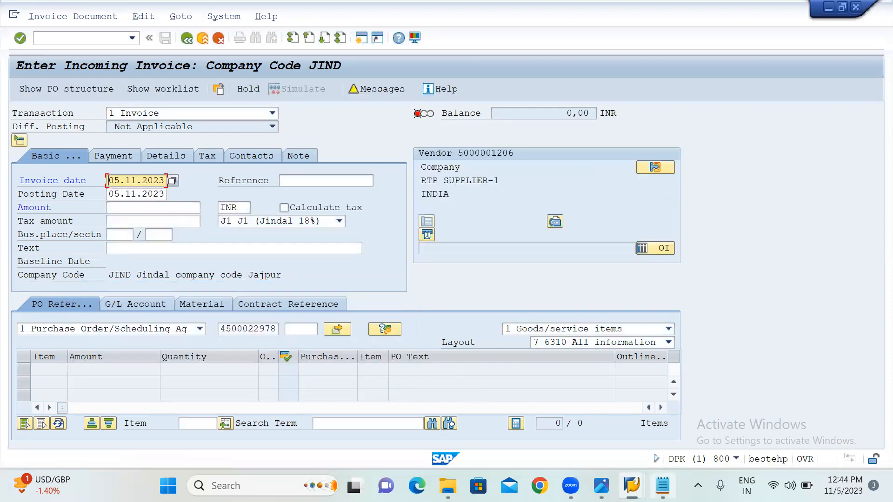
- Switch to Notepad and add the heading "CONDITIONAL FREE GOOD" below the free good procedure
{"action": "key", "text": "alt+Tab"}
{"action": "scroll", "coordinate": [315, 313], "scroll_direction": "down", "scroll_amount": 2}
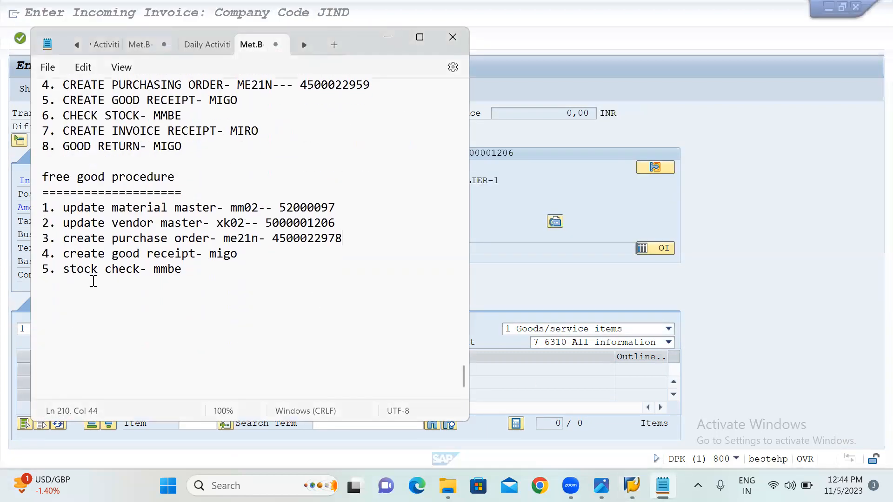
{"action": "left_click", "coordinate": [57, 293]}
{"action": "type", "text": "CONDITIO"}
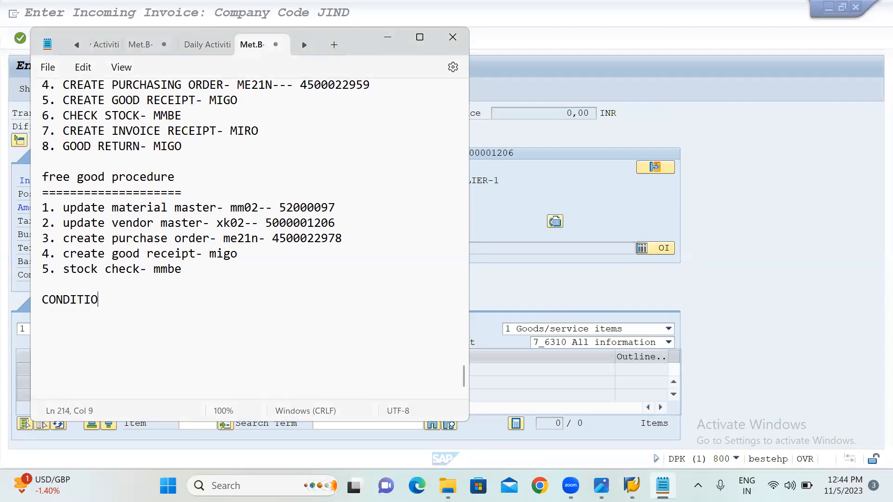
{"action": "type", "text": "NAL FREE GOOD "}
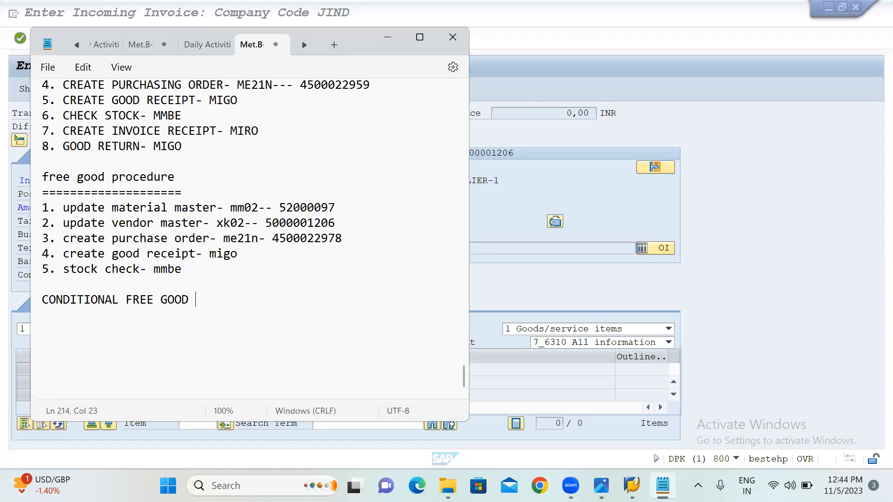
- Complete the heading as "CONDITIONAL FREE GOOD PROCEDURE" and underline it with a row of equals signs
{"action": "type", "text": "PROCEDURE"}
{"action": "key", "text": "Return"}
{"action": "type", "text": "================================"}
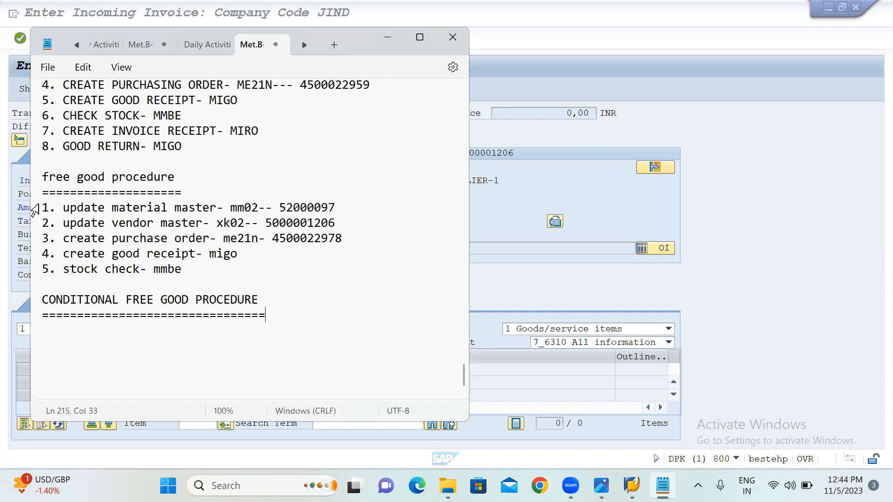
- Copy the material master and vendor master update lines from the free good procedure and paste them under the new heading
{"action": "left_click_drag", "start_coordinate": [36, 210], "coordinate": [348, 222]}
{"action": "key", "text": "ctrl+c"}
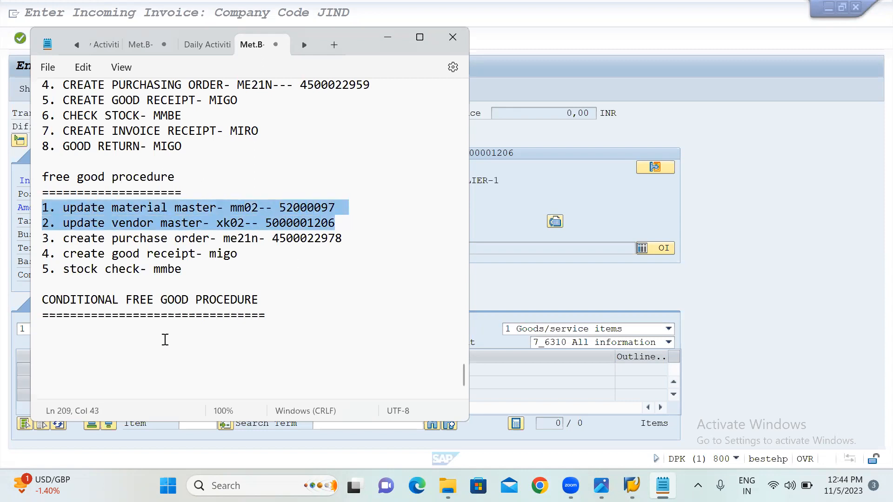
{"action": "left_click", "coordinate": [68, 324]}
{"action": "key", "text": "ctrl+v"}
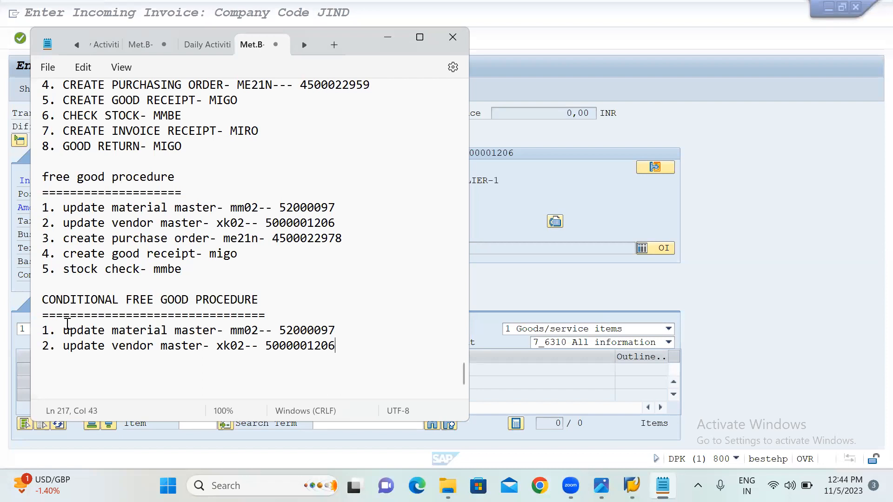
- Add the line "3. CREATE FREE GOOD CONDITION- MBN1" to the conditional free good procedure
{"action": "key", "text": "Return"}
{"action": "type", "text": "3. CREATE FREE C"}
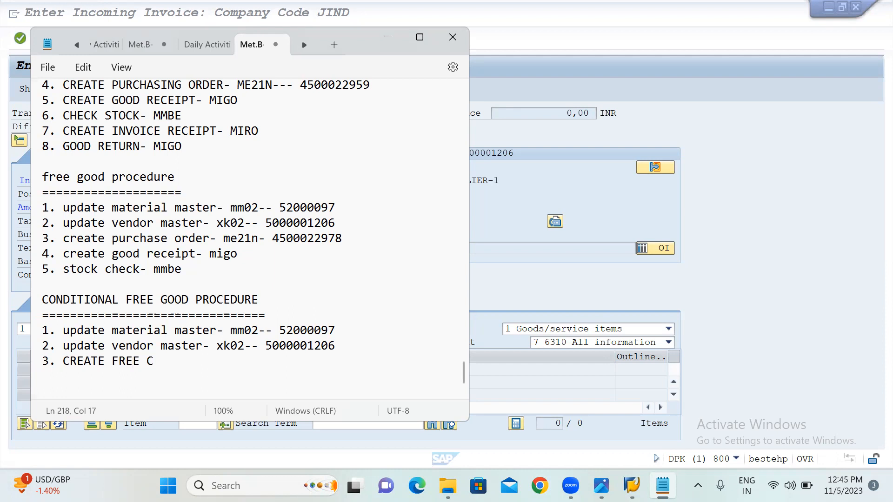
{"action": "key", "text": "BackSpace"}
{"action": "type", "text": "GOOD CONDITION"}
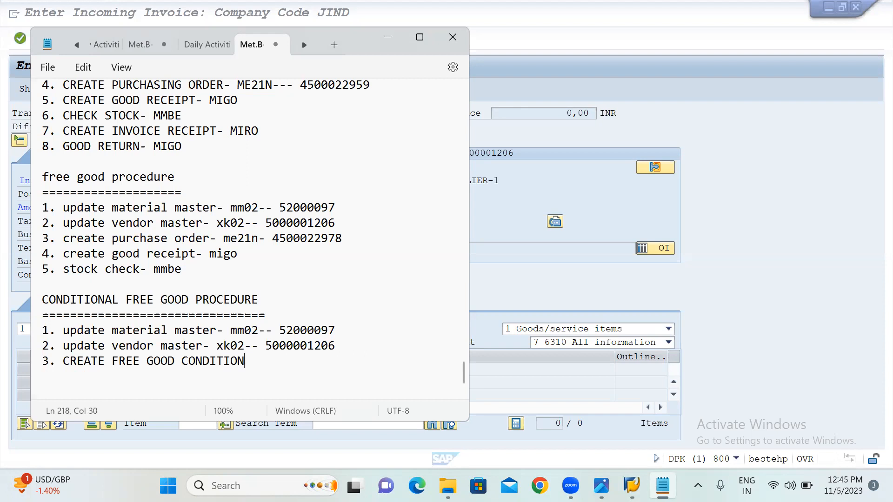
{"action": "type", "text": "- MBN1"}
{"action": "key", "text": "Return"}
- Add the lines "4. CREATE PO- ME21N" and "5. CREATE GR- MIGO" to the procedure list
{"action": "type", "text": "4. CREAT"}
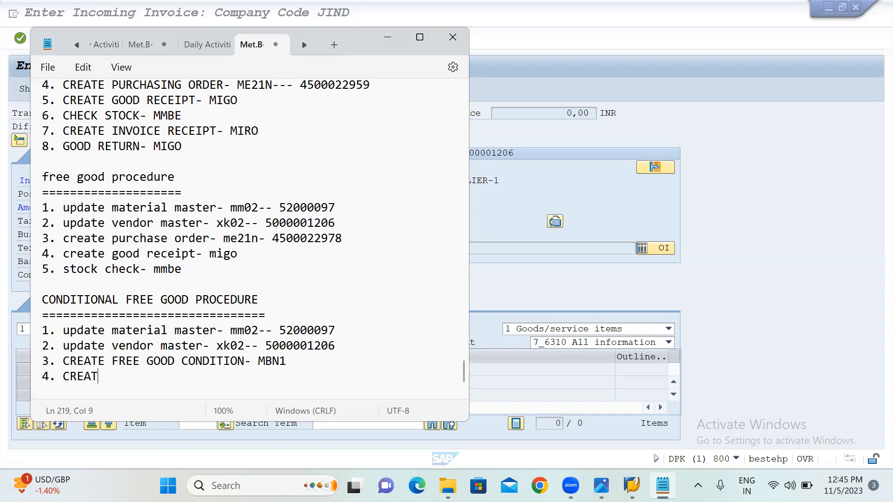
{"action": "type", "text": "E PO- ME21N"}
{"action": "key", "text": "Return"}
{"action": "type", "text": "4"}
{"action": "key", "text": "BackSpace"}
{"action": "type", "text": "5"}
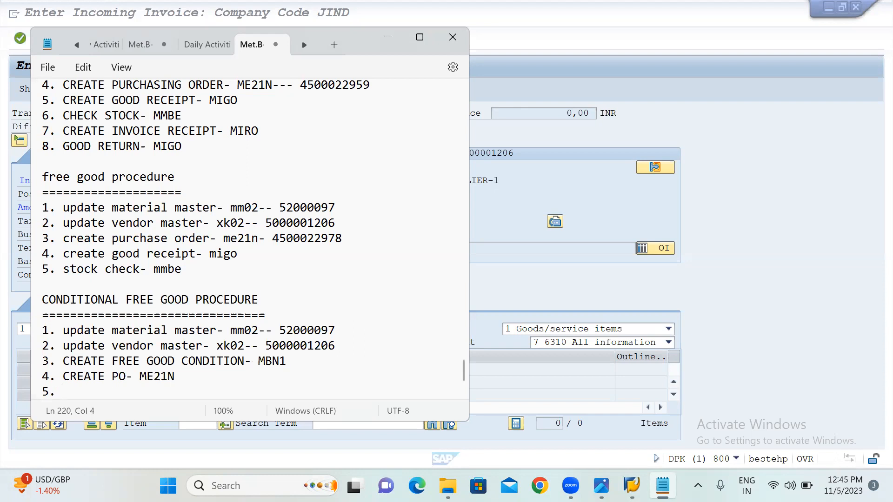
{"action": "type", "text": ". CREATE GR- MIGO"}
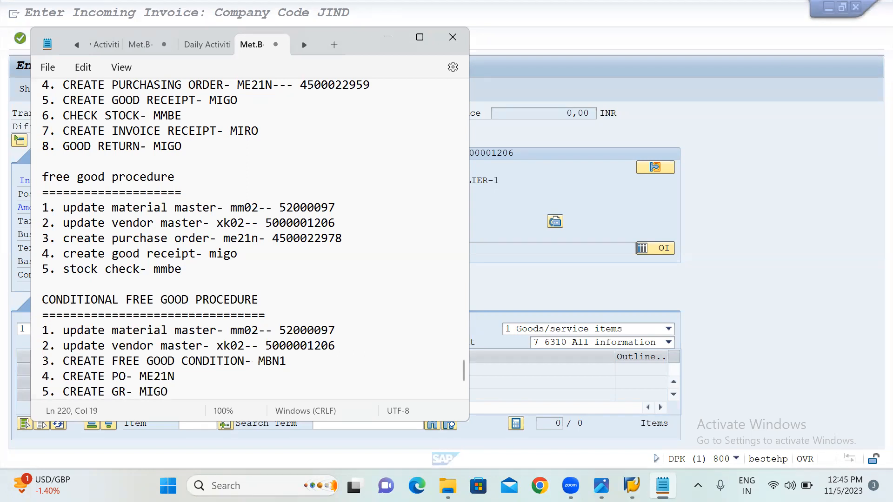
- Add the lines "6. STOCK CHECK- MMBE" and "7. CREATE INVOICE RECEIPT- MIRO" to the procedure list
{"action": "key", "text": "Return"}
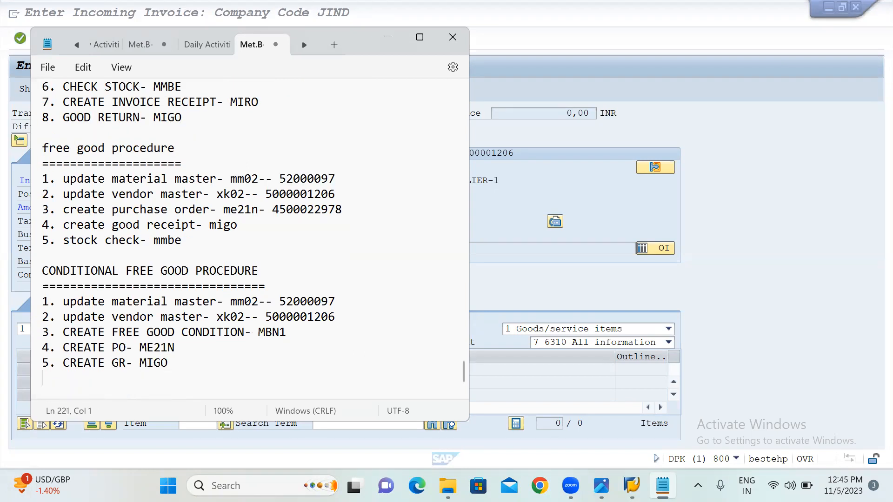
{"action": "type", "text": "6. STOCK CHECK- MMBE"}
{"action": "key", "text": "Return"}
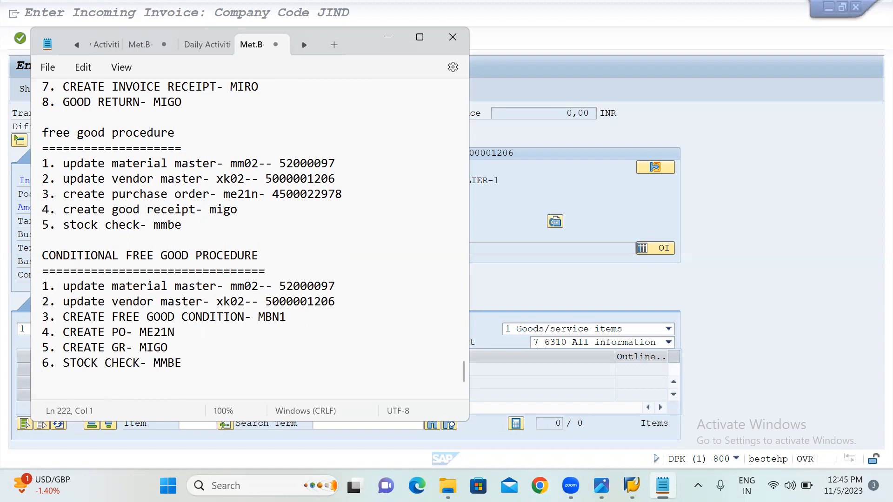
{"action": "type", "text": "7. CREATE INVOICE "}
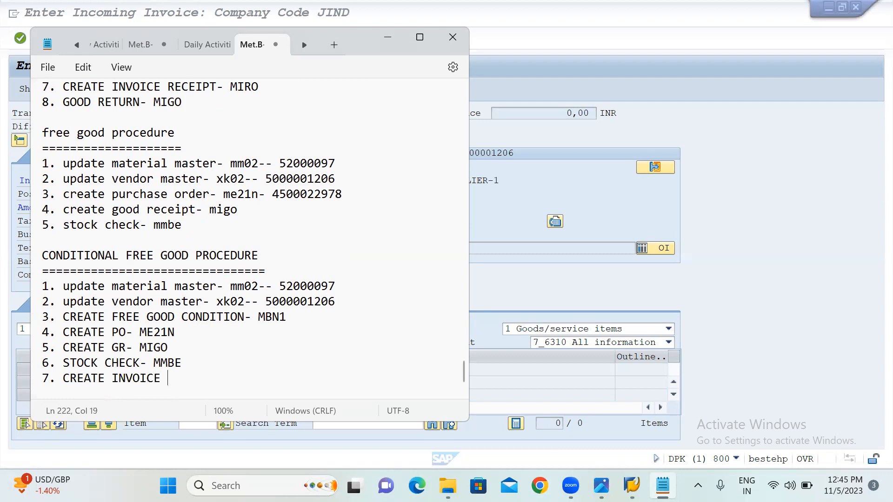
{"action": "type", "text": "RECEIPT- MIRO"}
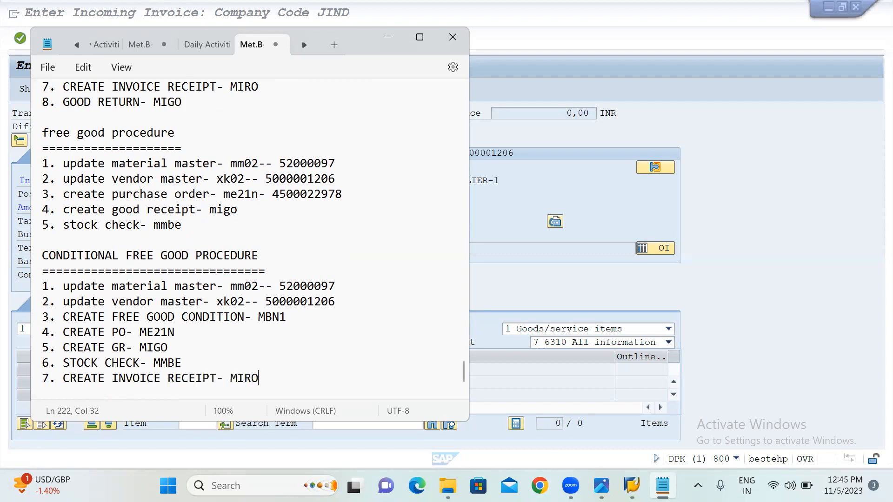
{"action": "scroll", "coordinate": [322, 340], "scroll_direction": "down", "scroll_amount": 1}
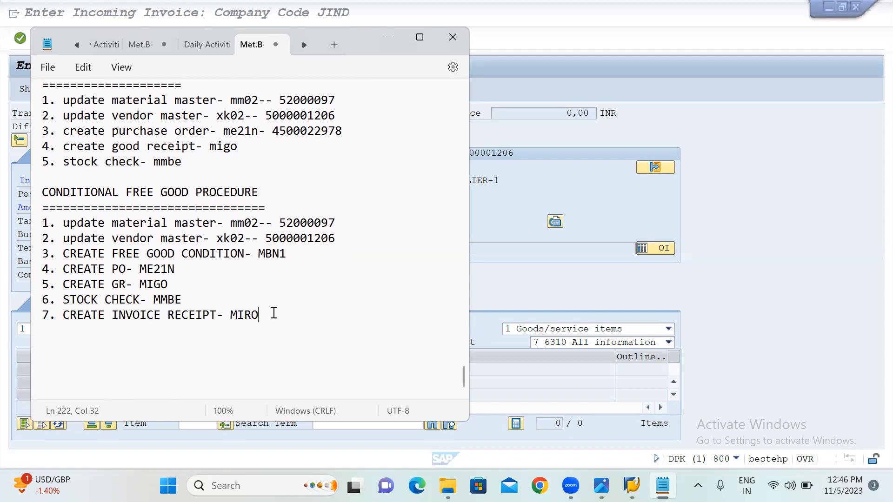
- Add the subheadings "INCLUSIVE:" and "EXCLUSIVE" below the procedure list, with blank lines between them
{"action": "key", "text": "Return"}
{"action": "key", "text": "Return"}
{"action": "type", "text": "INCLUSIVE"}
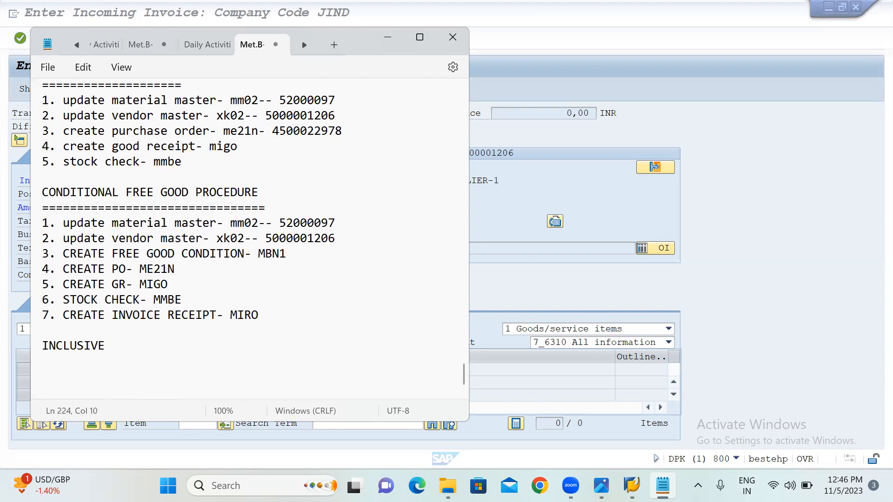
{"action": "key", "text": "Return"}
{"action": "key", "text": "Return"}
{"action": "type", "text": "EX"}
{"action": "type", "text": "CLUSIV"}
{"action": "type", "text": "E"}
{"action": "type", "text": ":"}
{"action": "key", "text": "Return"}
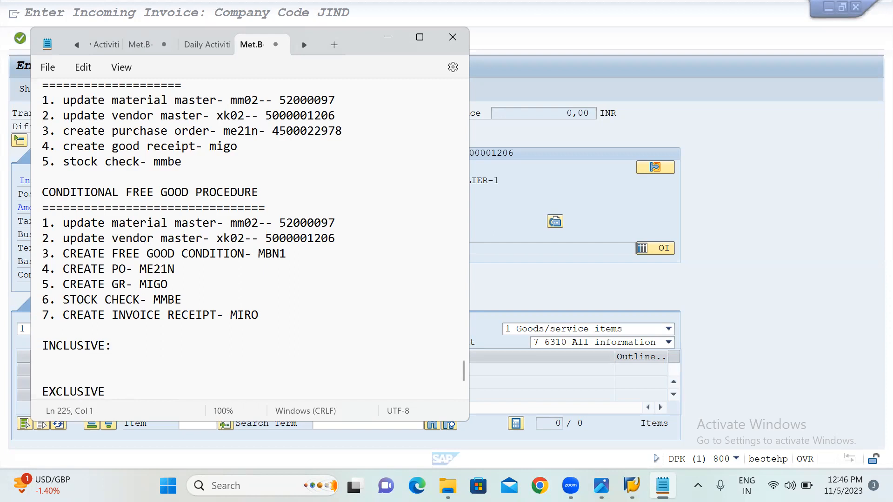
{"action": "scroll", "coordinate": [205, 281], "scroll_direction": "down", "scroll_amount": 2}
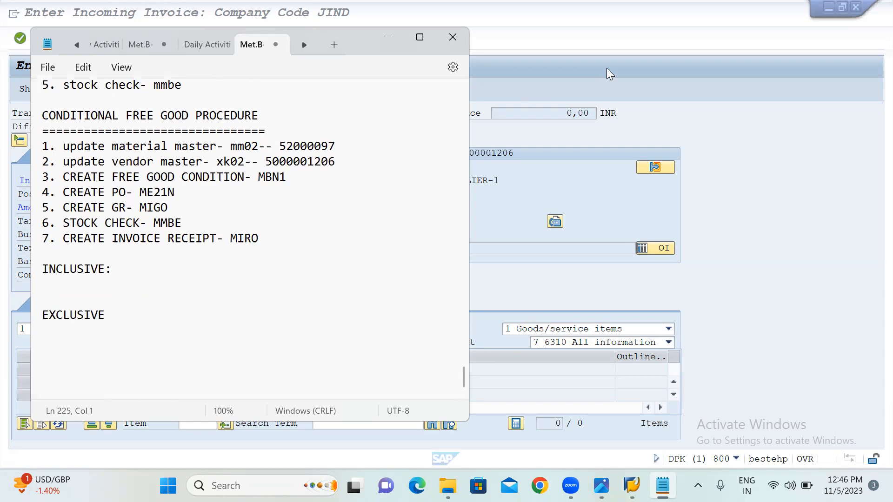
- Under INCLUSIVE, write the example lines "ORDER-100", "PAYING- 50" and "FREE- 50"
{"action": "left_click", "coordinate": [54, 280]}
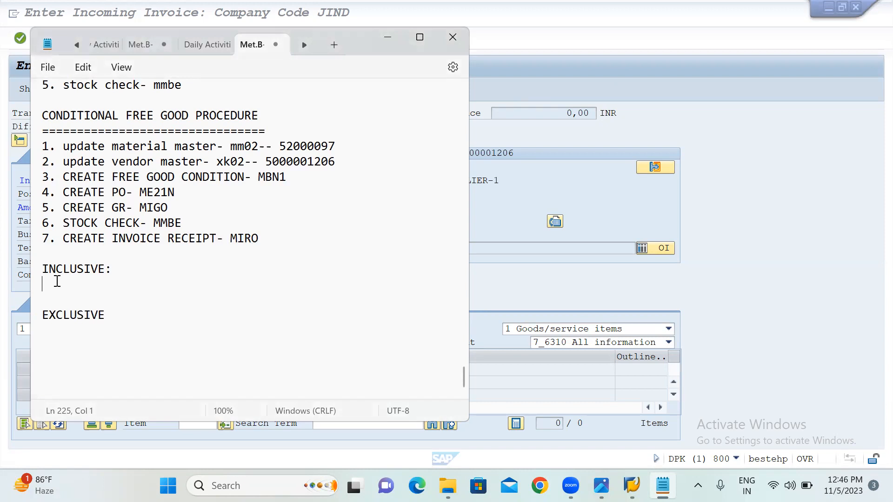
{"action": "type", "text": "ORDER-100"}
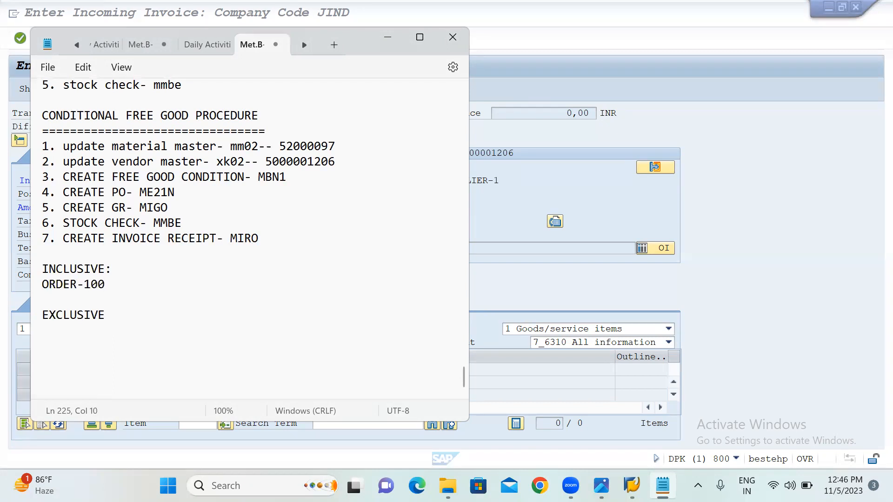
{"action": "key", "text": "Return"}
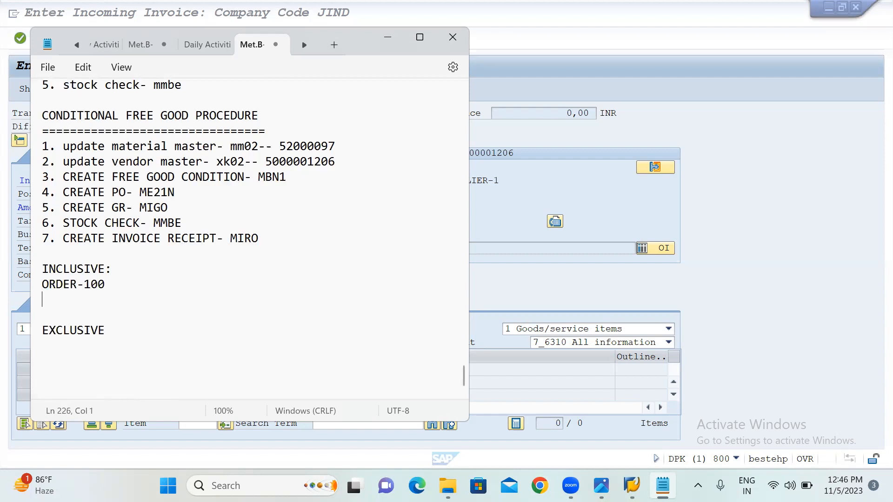
{"action": "type", "text": "PAYING- 50"}
{"action": "key", "text": "Return"}
{"action": "type", "text": "FREE- "}
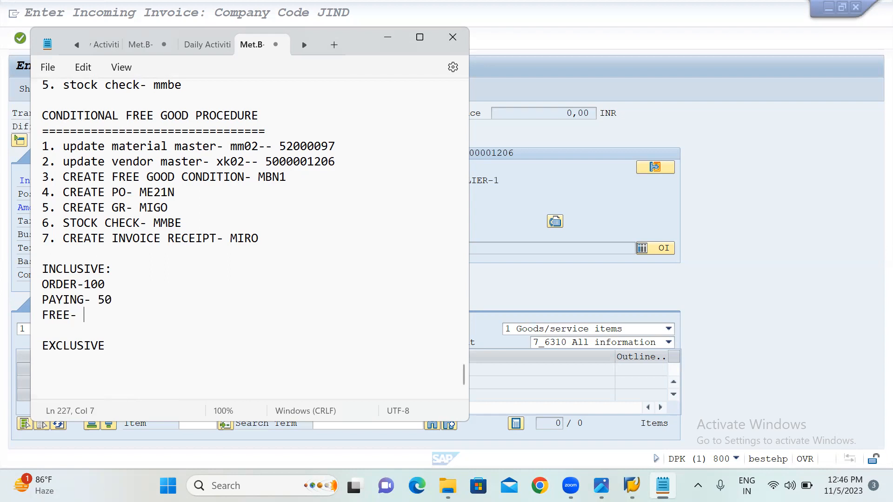
{"action": "type", "text": "50"}
{"action": "key", "text": "Return"}
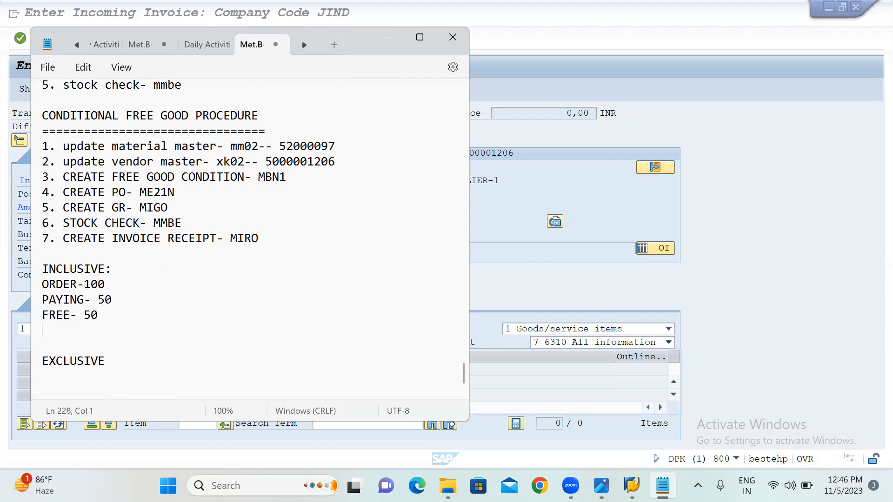
- Finish the inclusive example with the line "TOTAL RECEIVING QUANTITY- 100"
{"action": "type", "text": "TOTAL RECEIVING "}
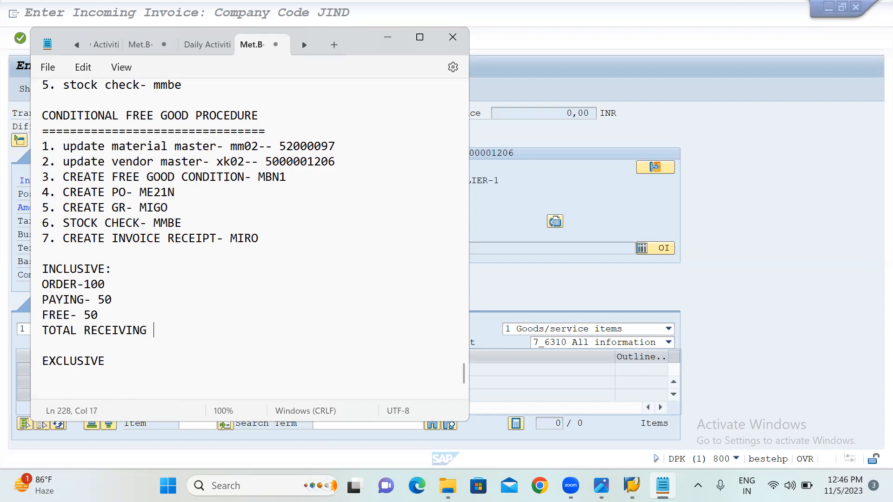
{"action": "type", "text": "QUANTITY- "}
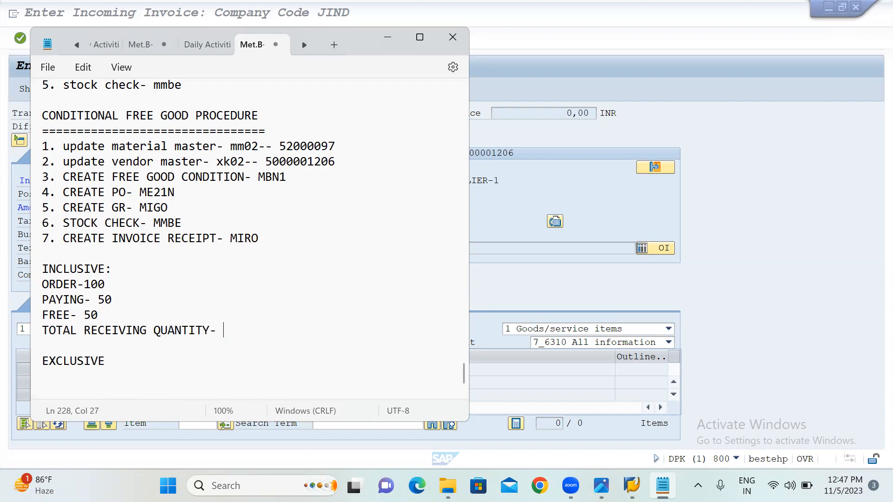
{"action": "type", "text": "100"}
{"action": "left_click_drag", "start_coordinate": [223, 330], "coordinate": [301, 338]}
{"action": "left_click_drag", "start_coordinate": [92, 300], "coordinate": [158, 305]}
{"action": "scroll", "coordinate": [137, 374], "scroll_direction": "down", "scroll_amount": 1}
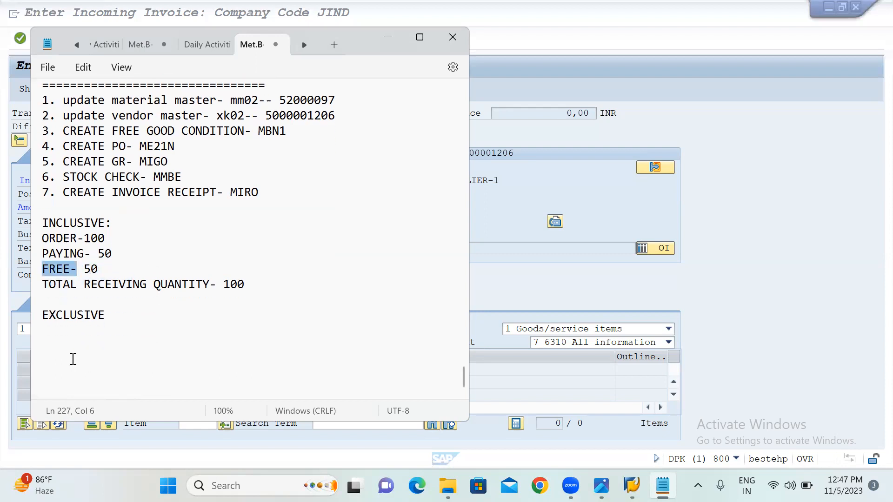
- Under EXCLUSIVE, write the example lines "ORDER- 100", "PAYING QUNTY- 100" and "FREE QUNTY- 50"
{"action": "left_click", "coordinate": [57, 338]}
{"action": "type", "text": "ORDER- 100"}
{"action": "key", "text": "Return"}
{"action": "type", "text": "PAYING QUNTY- 100"}
{"action": "key", "text": "Return"}
{"action": "type", "text": "F"}
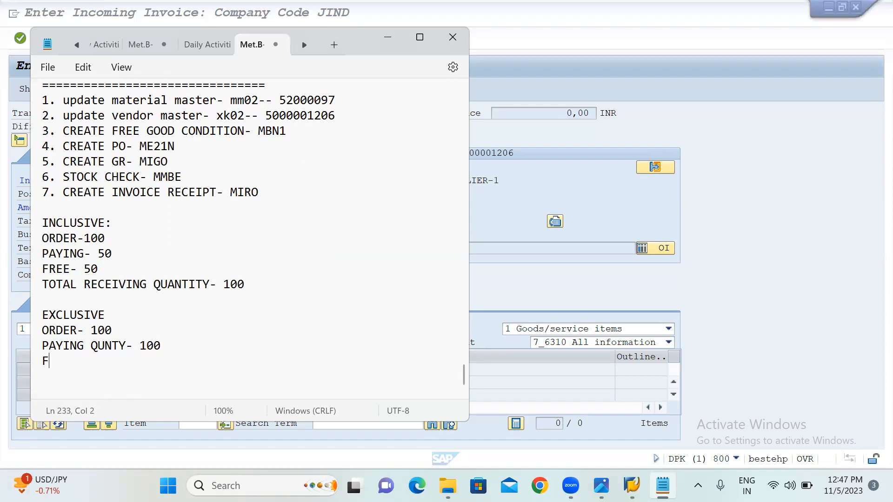
{"action": "type", "text": "REE QUNTY"}
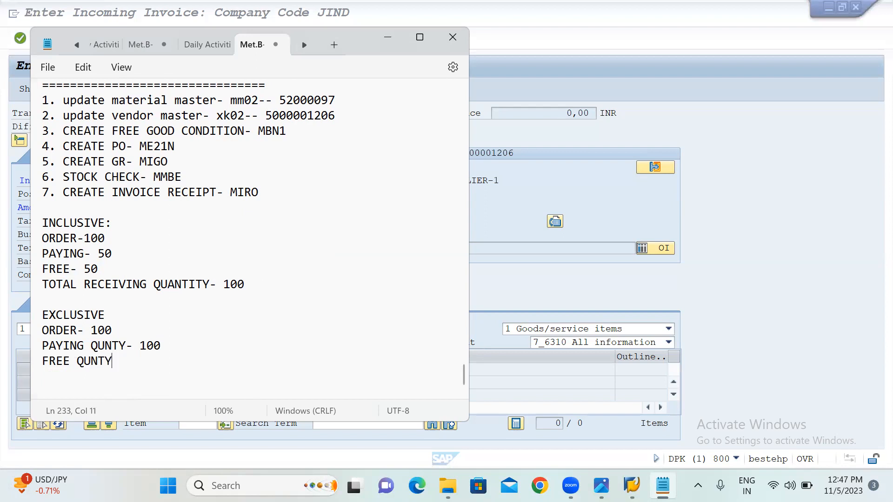
{"action": "type", "text": "- 50"}
- Finish the exclusive example with the line "TOTAL QNTY- 150"
{"action": "key", "text": "Return"}
{"action": "type", "text": "TOTAL Q"}
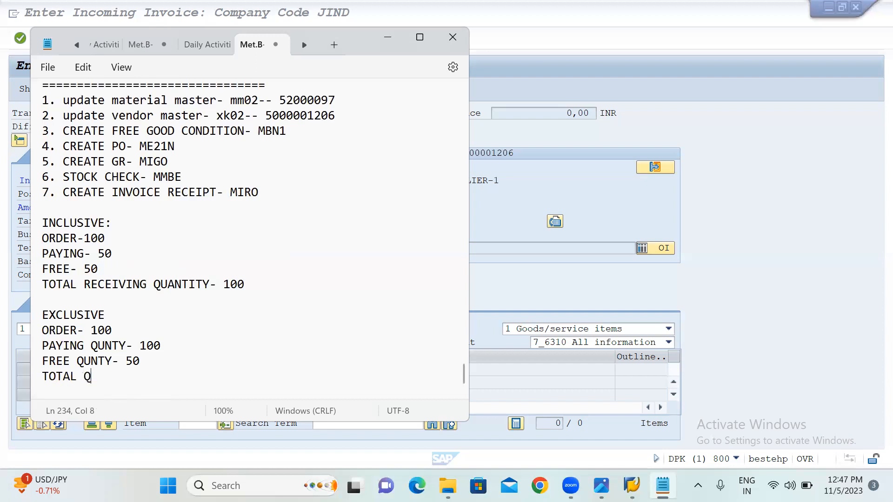
{"action": "type", "text": "NTY- 150"}
{"action": "left_click", "coordinate": [116, 328]}
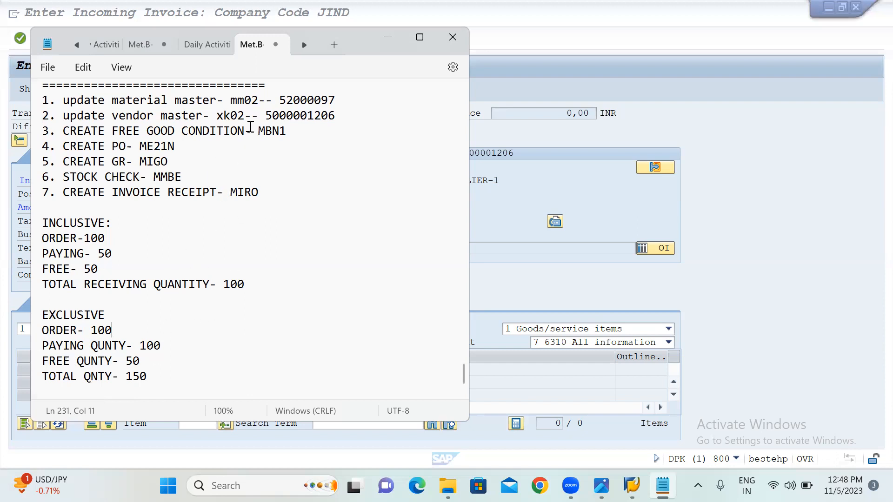
{"action": "left_click_drag", "start_coordinate": [251, 131], "coordinate": [320, 137]}
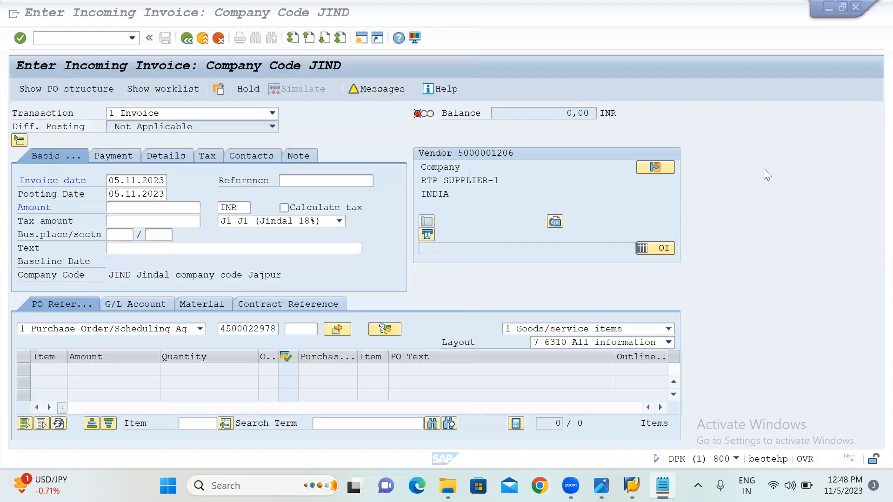
- Switch to SAP and start transaction MBN1 from the invoice screen using /NMBN1
{"action": "left_click", "coordinate": [763, 174]}
{"action": "left_click", "coordinate": [77, 39]}
{"action": "type", "text": "/NMBN1"}
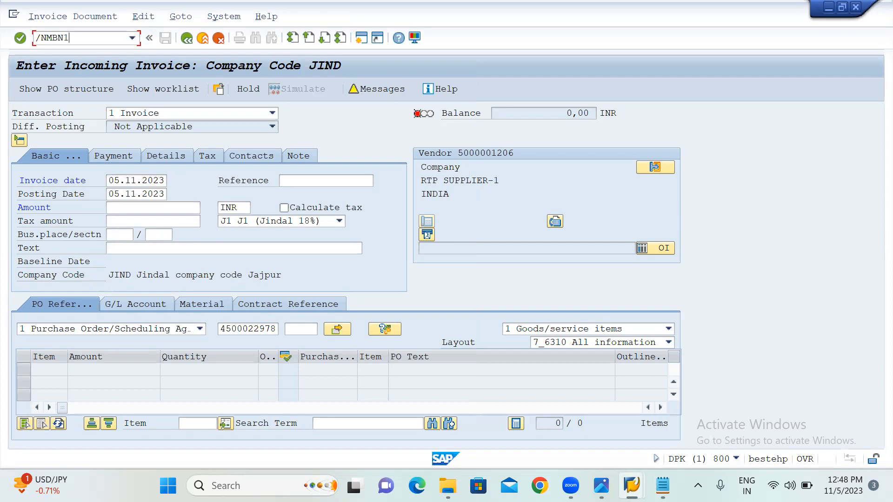
{"action": "key", "text": "Return"}
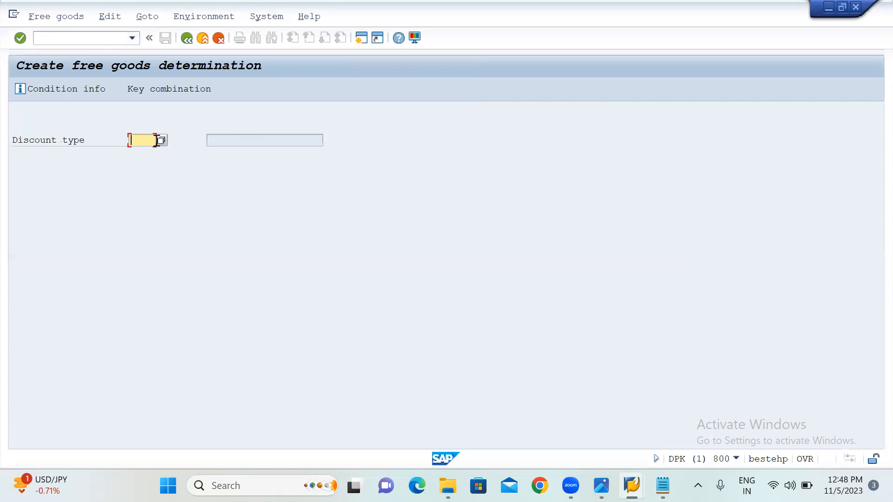
- Choose discount type NR00 for the free goods condition with the key combination Info Record: Plant-Specific per Order Unit
{"action": "left_click", "coordinate": [159, 141]}
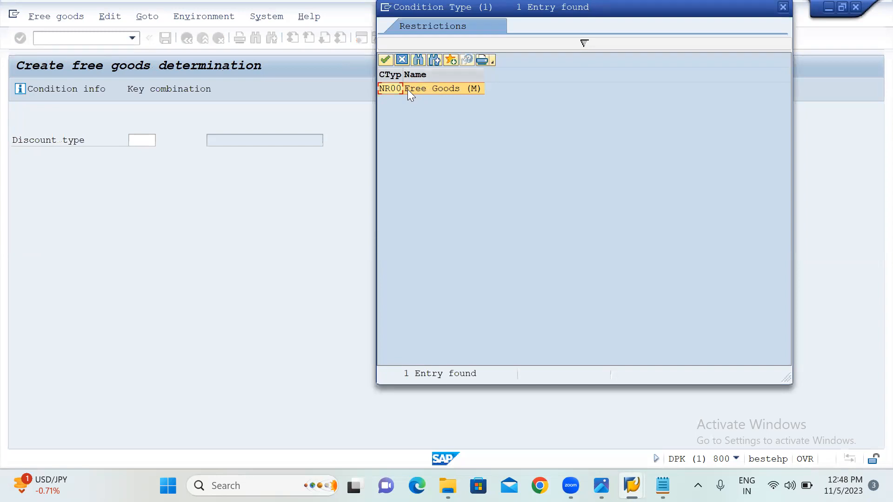
{"action": "double_click", "coordinate": [407, 89]}
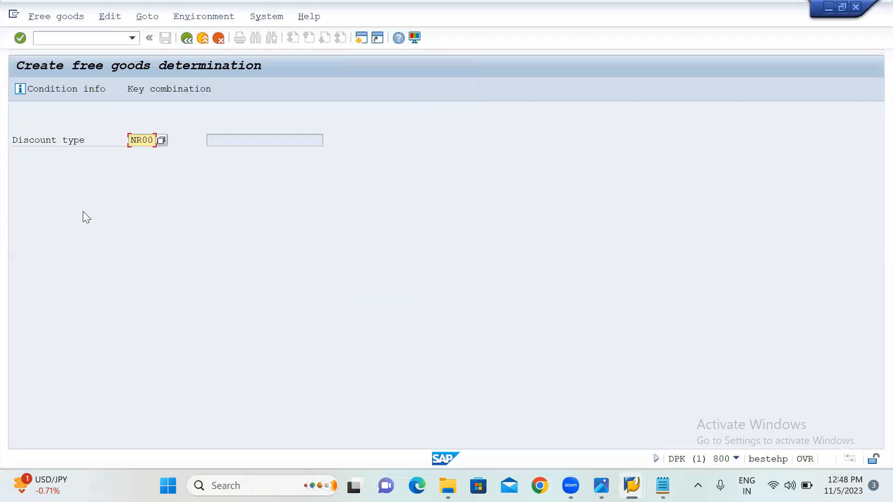
{"action": "key", "text": "Return"}
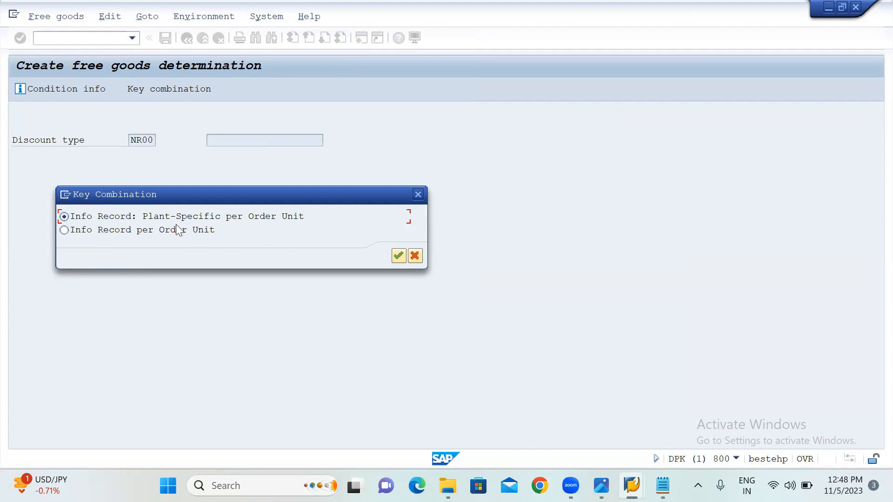
{"action": "left_click", "coordinate": [399, 256]}
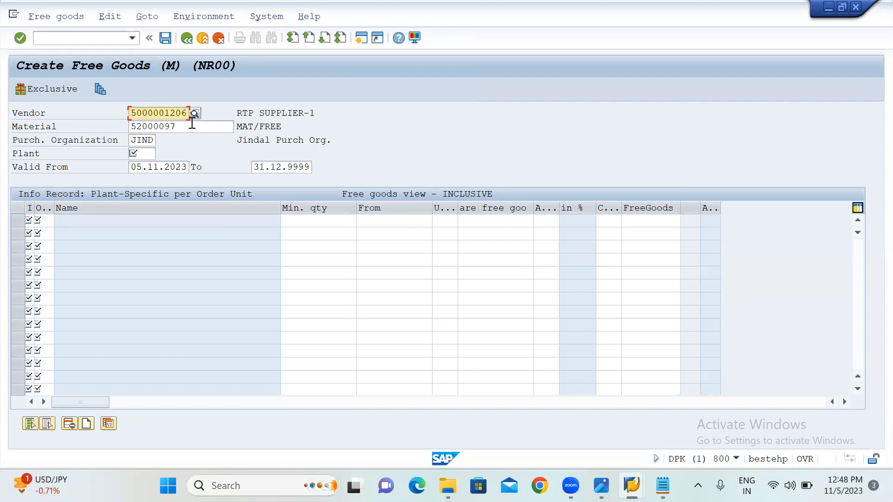
- Set the plant of the free goods condition to JI01
{"action": "left_click", "coordinate": [146, 151]}
{"action": "type", "text": "JI01"}
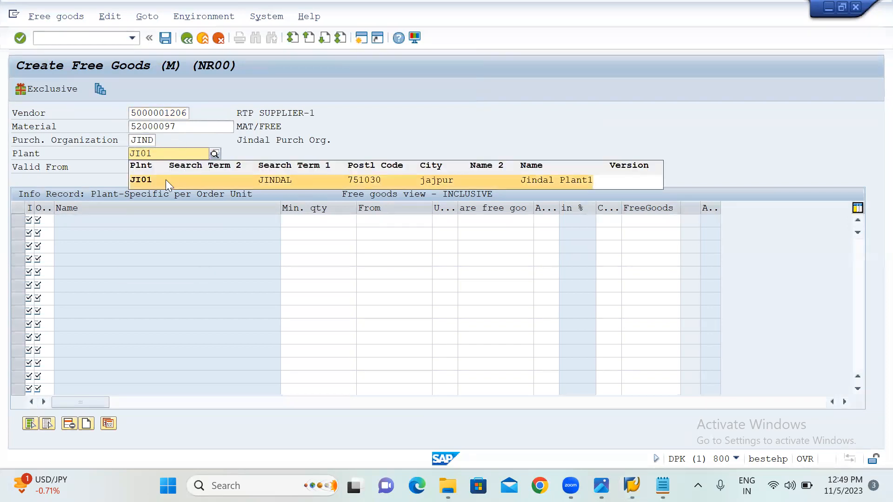
{"action": "left_click", "coordinate": [165, 179]}
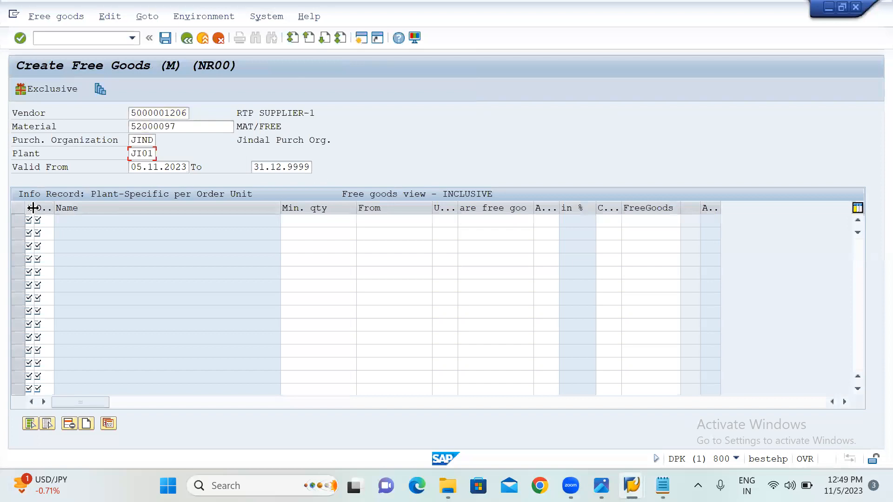
- Widen the Infotype and Order Unit columns and fill the first row with info record category 0 (Standard) and order unit EA
{"action": "left_click_drag", "start_coordinate": [32, 207], "coordinate": [79, 207]}
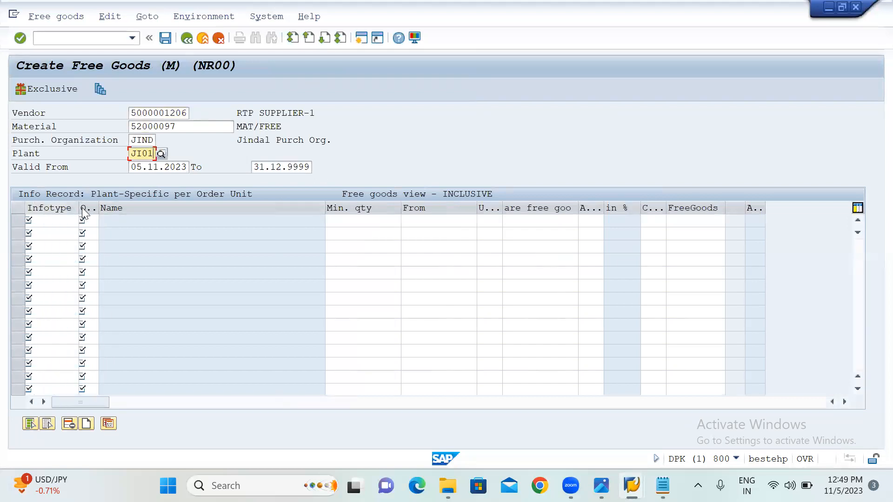
{"action": "left_click", "coordinate": [53, 221]}
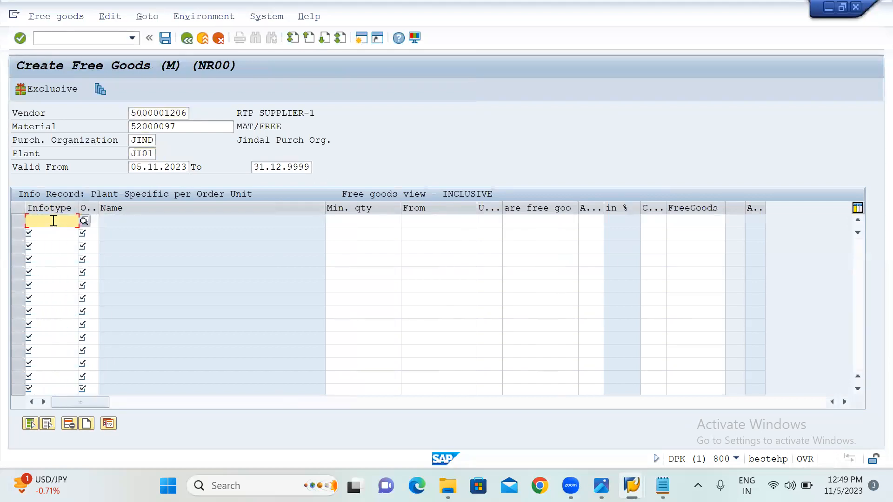
{"action": "left_click", "coordinate": [86, 221]}
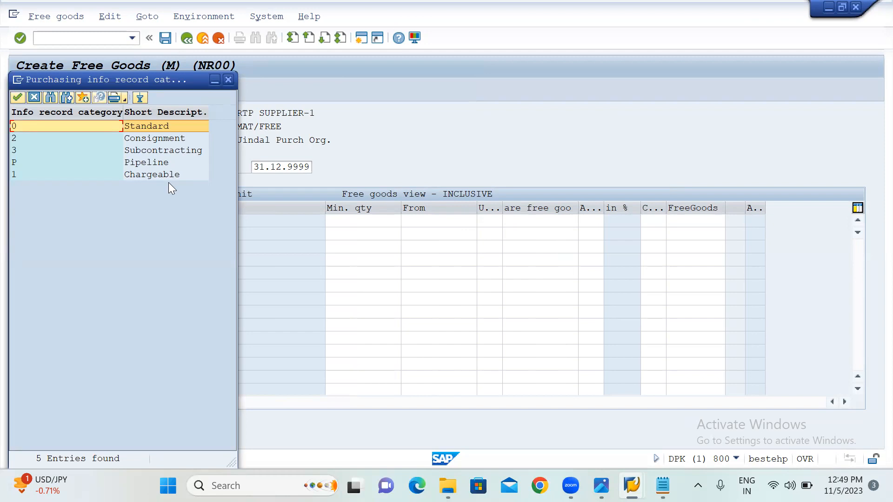
{"action": "double_click", "coordinate": [136, 124]}
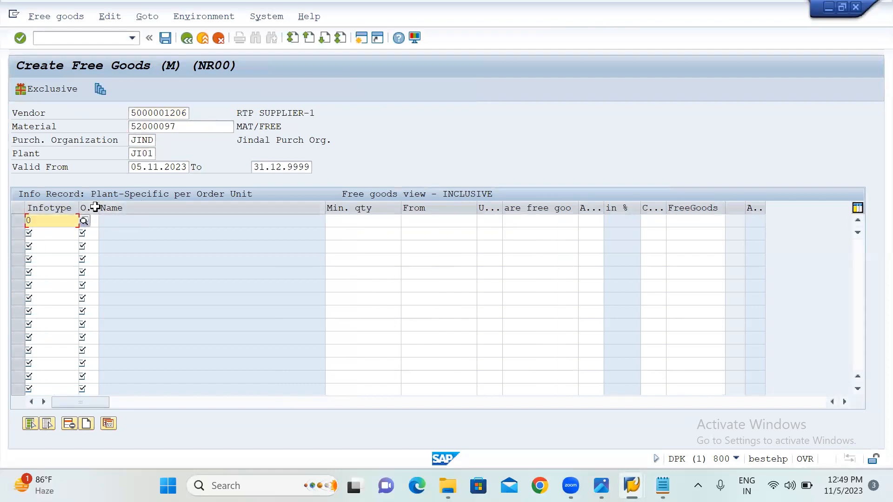
{"action": "left_click_drag", "start_coordinate": [99, 206], "coordinate": [166, 213]}
{"action": "left_click", "coordinate": [126, 225]}
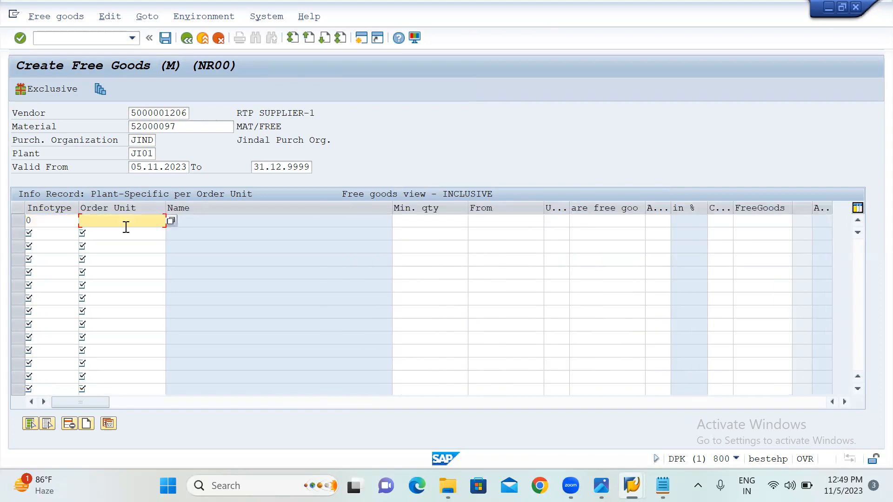
{"action": "type", "text": "EA"}
- Enter a minimum quantity of 2, a From quantity of 2 and a free goods quantity of 1 in the first row
{"action": "left_click", "coordinate": [425, 225]}
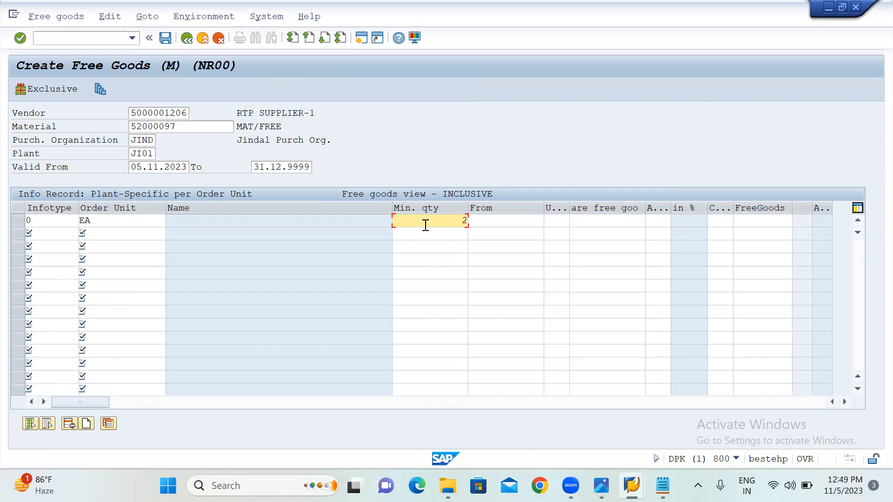
{"action": "left_click", "coordinate": [495, 224]}
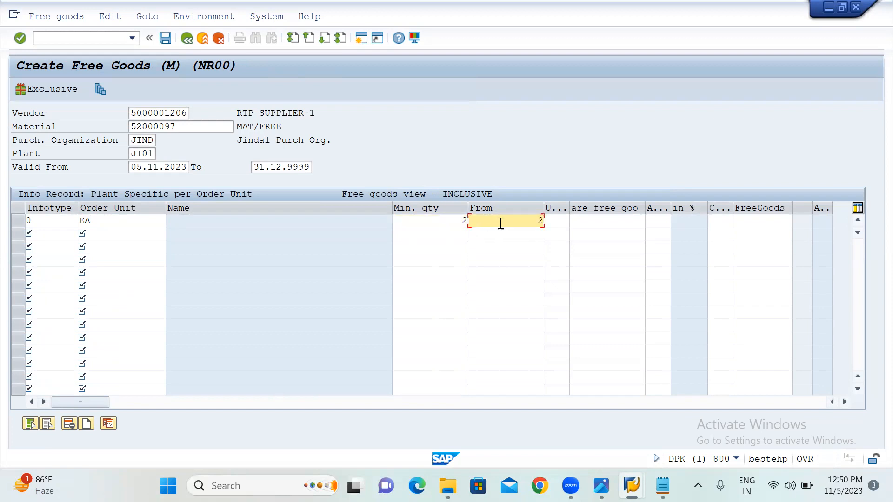
{"action": "left_click", "coordinate": [600, 222]}
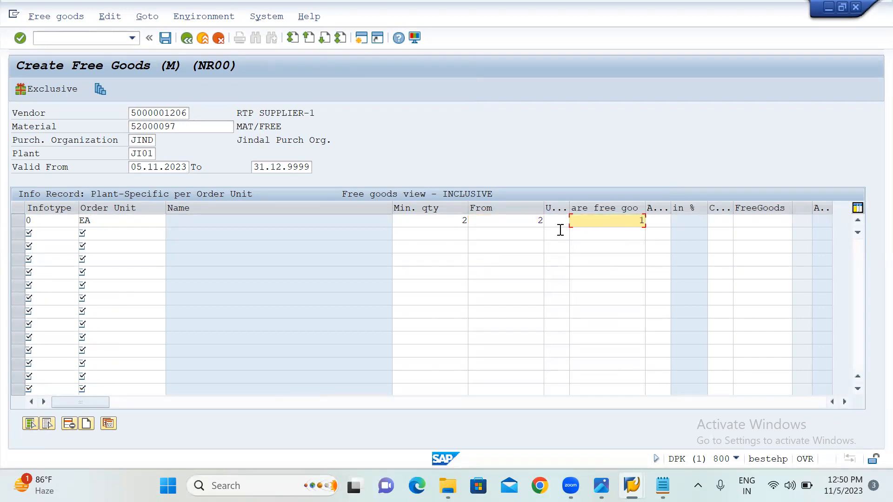
- Change the minimum quantity in the first row to 10 and save the inclusive free goods condition
{"action": "left_click", "coordinate": [531, 222]}
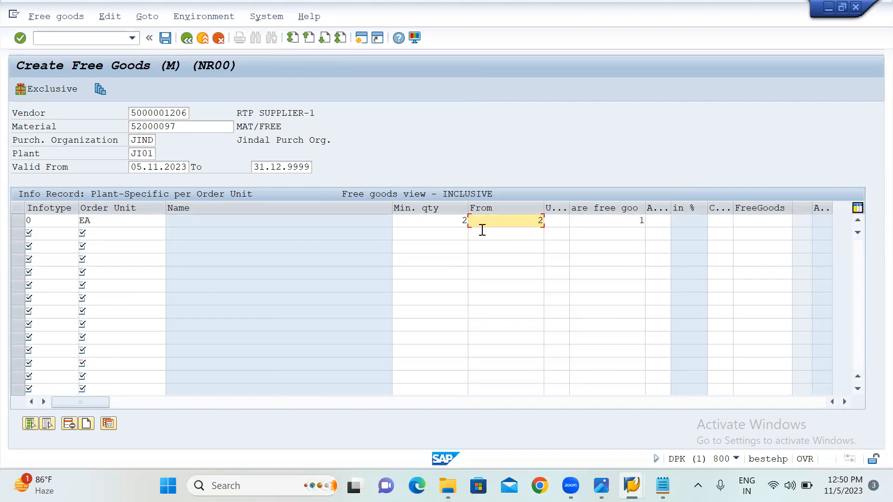
{"action": "left_click", "coordinate": [445, 224]}
{"action": "double_click", "coordinate": [466, 222]}
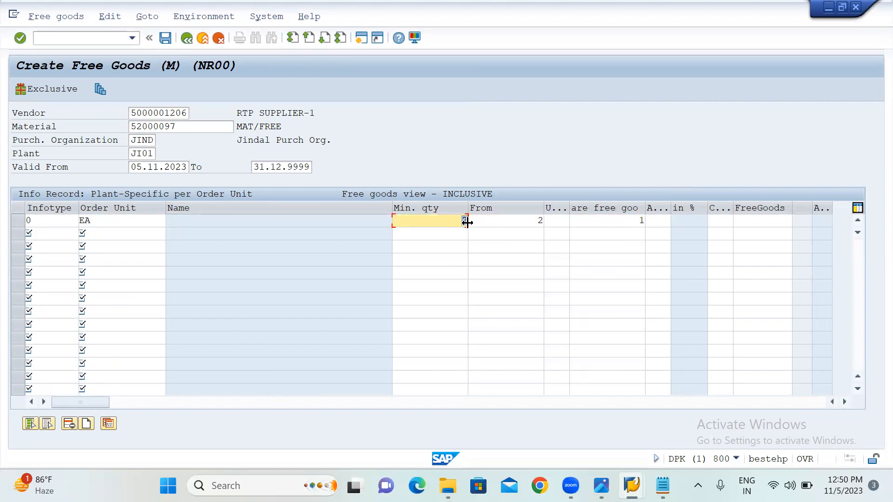
{"action": "type", "text": "10"}
{"action": "left_click_drag", "start_coordinate": [439, 222], "coordinate": [474, 225]}
{"action": "key", "text": "Tab"}
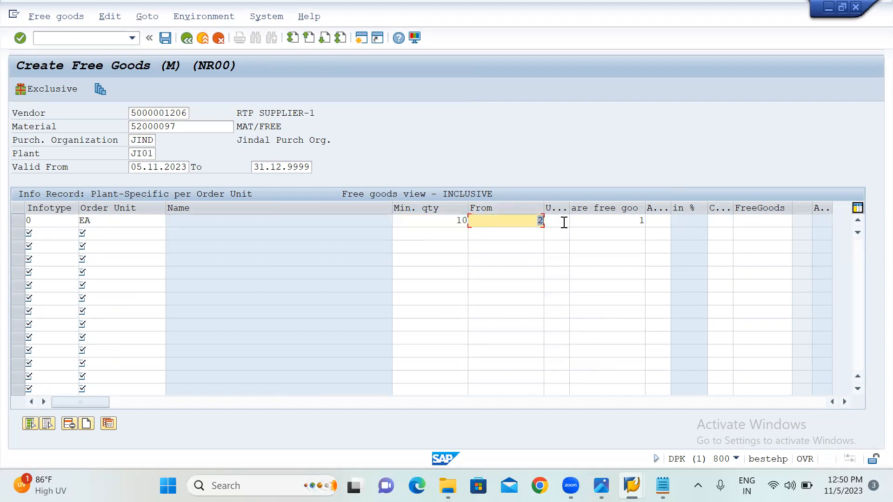
{"action": "key", "text": "Tab"}
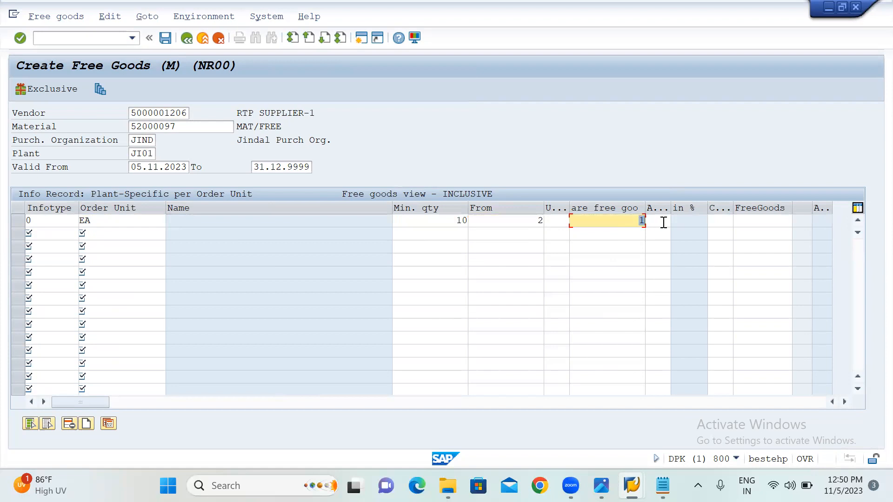
{"action": "key", "text": "Return"}
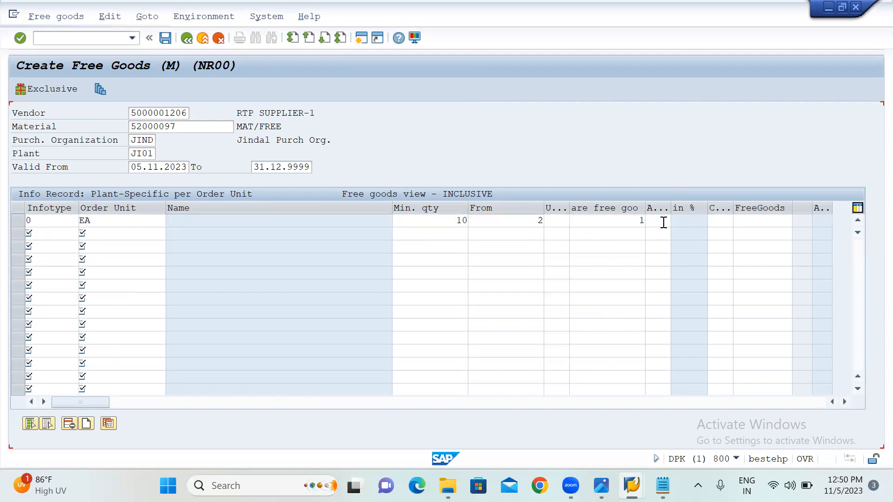
{"action": "left_click", "coordinate": [162, 41]}
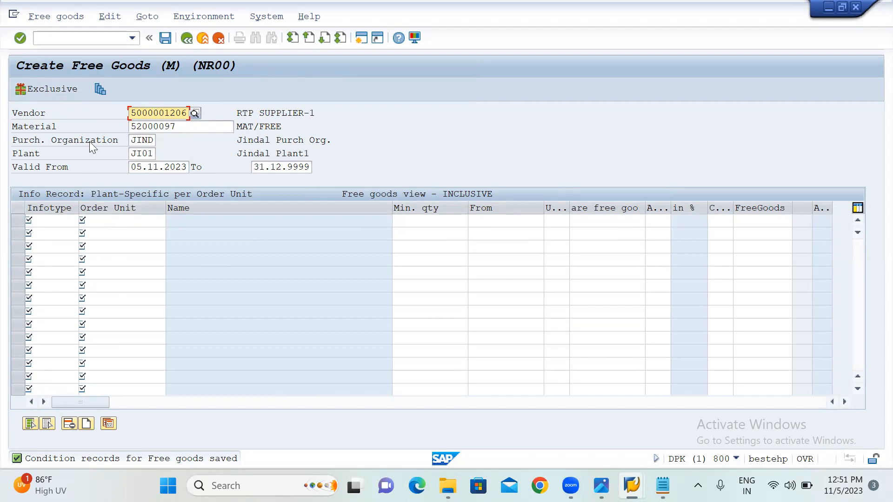
- View the exclusive free goods layout and check the procedure notes in Notepad for the next transaction
{"action": "left_click", "coordinate": [44, 89]}
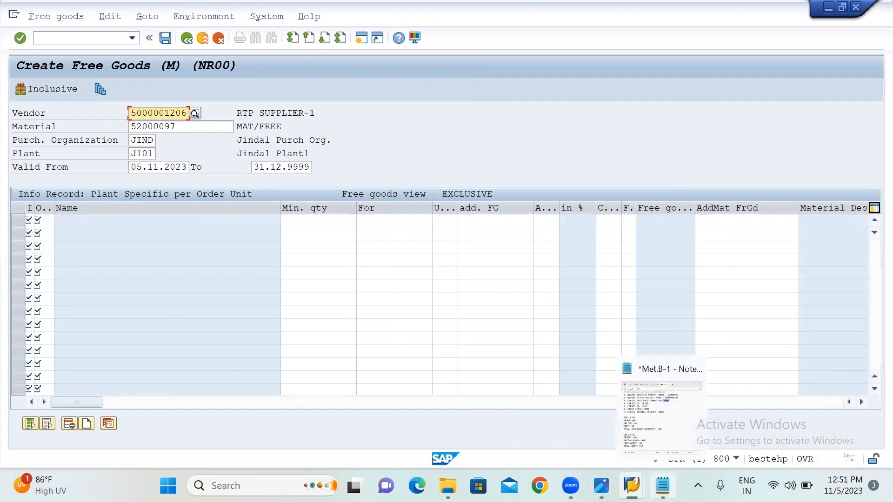
{"action": "left_click", "coordinate": [662, 485]}
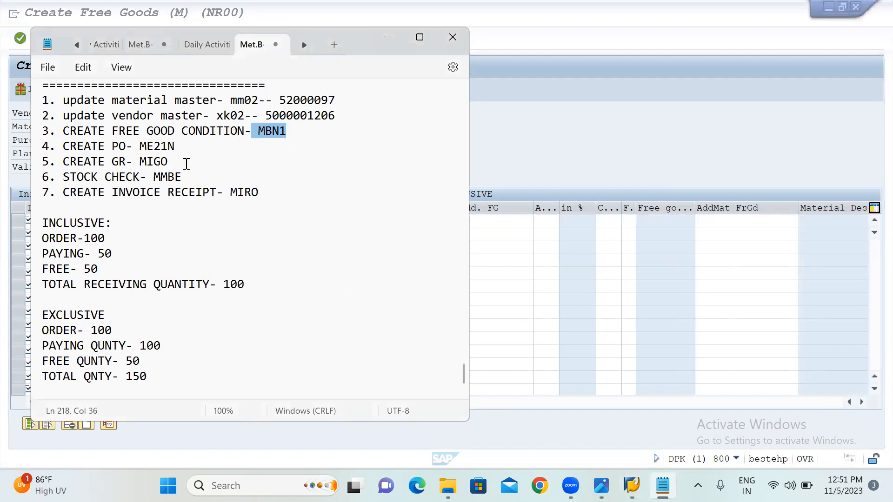
{"action": "left_click", "coordinate": [637, 125]}
- Start purchase order creation in SAP with the transaction command /NME21N
{"action": "left_click", "coordinate": [113, 36]}
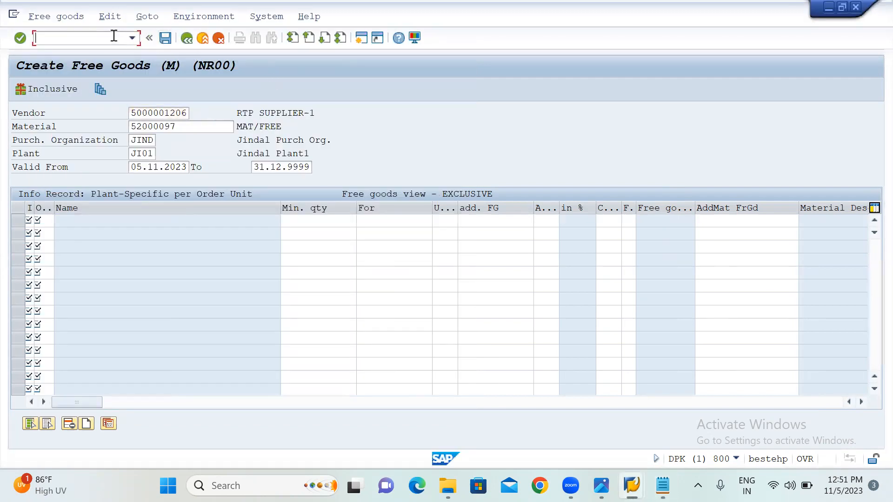
{"action": "type", "text": "/NME21N"}
{"action": "key", "text": "Return"}
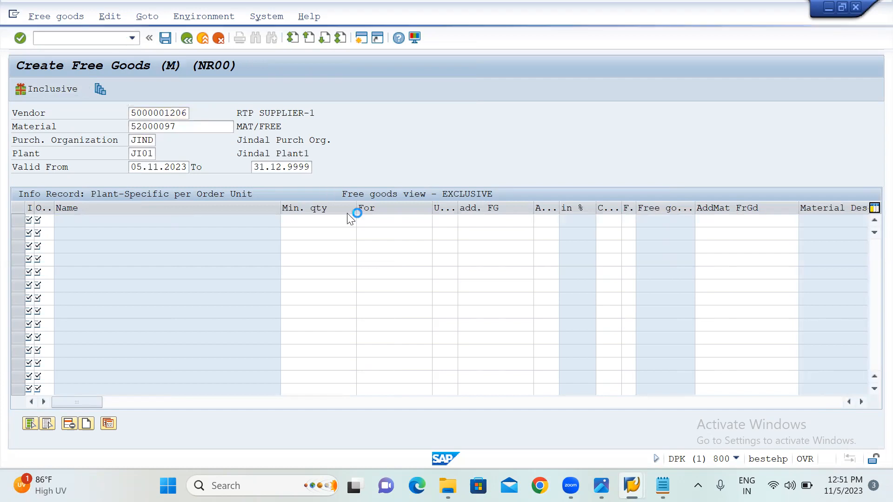
- Enter vendor RTP SUPPLIER-1 in the purchase order header, with purchasing organization JIND, purchasing group JI and company code JIND
{"action": "left_click", "coordinate": [356, 114]}
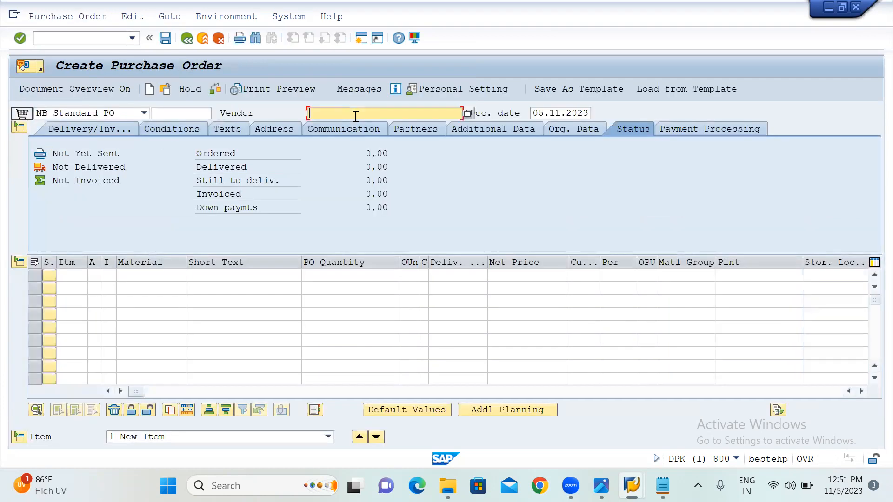
{"action": "left_click", "coordinate": [340, 126]}
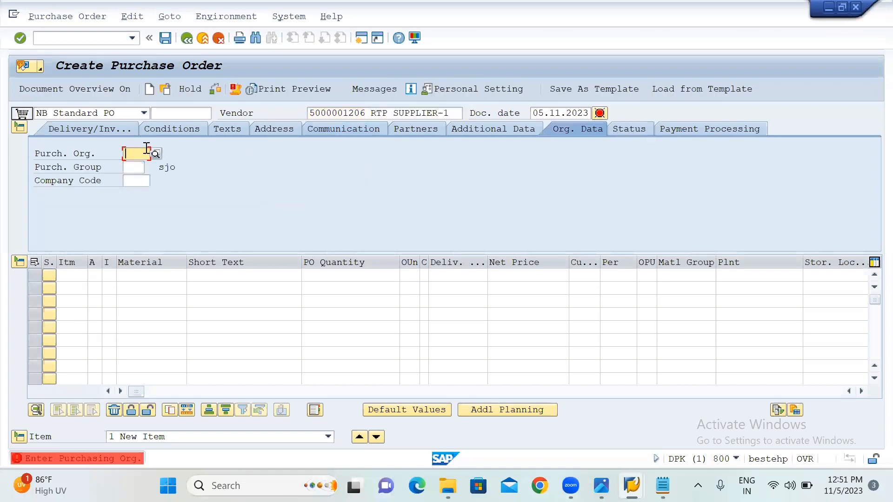
{"action": "left_click", "coordinate": [147, 150]}
{"action": "left_click", "coordinate": [139, 168]}
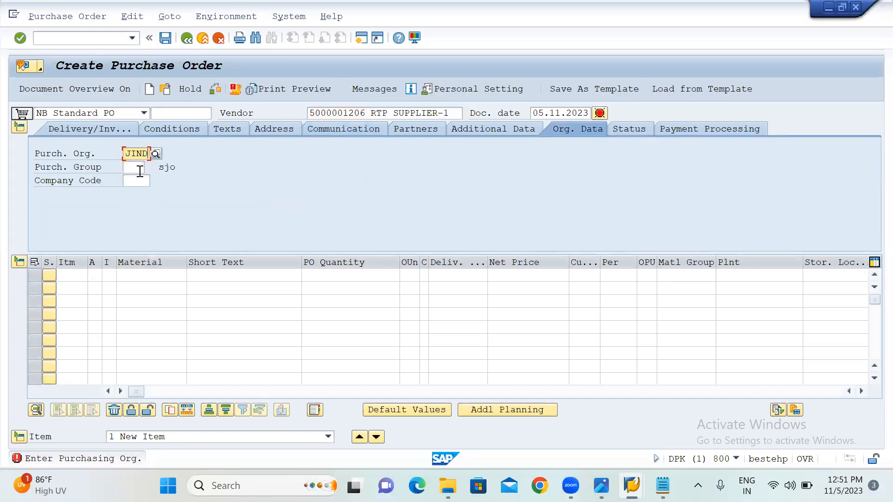
{"action": "type", "text": "JI"}
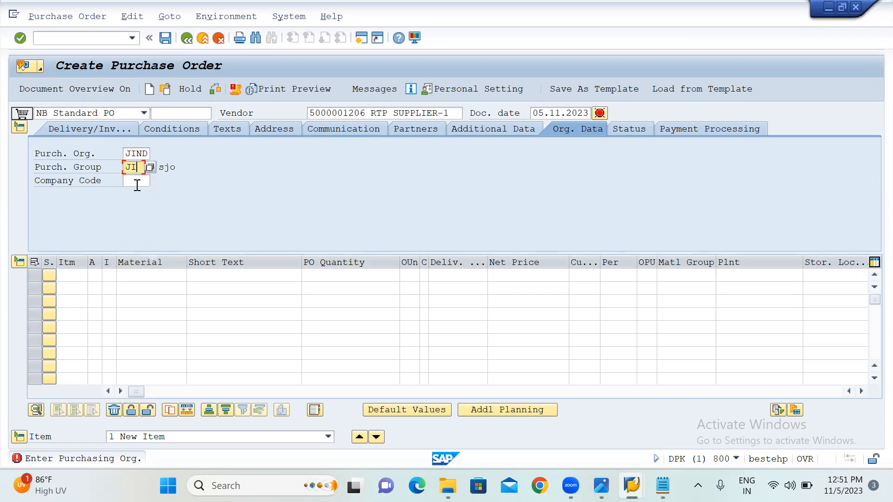
{"action": "left_click", "coordinate": [137, 184]}
{"action": "left_click", "coordinate": [137, 199]}
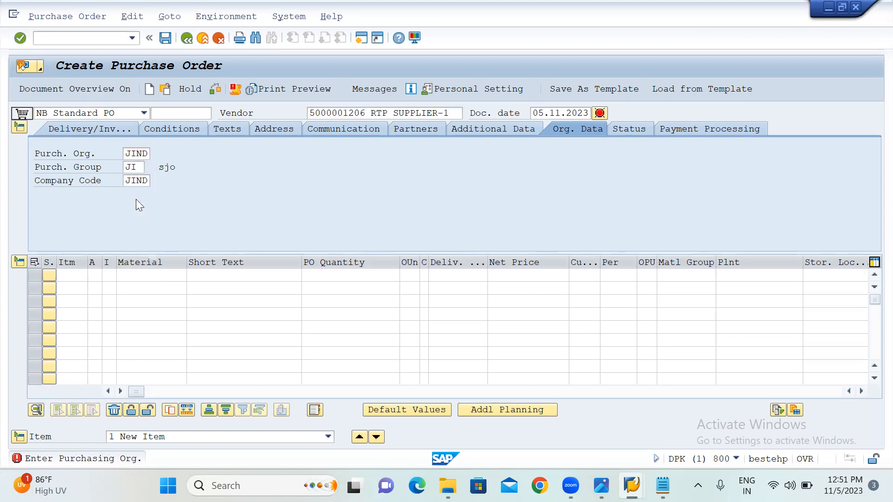
- Fill the first order item with material 52000097, PO quantity 100, delivery date 16.11.2023 and net price 2000
{"action": "left_click", "coordinate": [140, 276]}
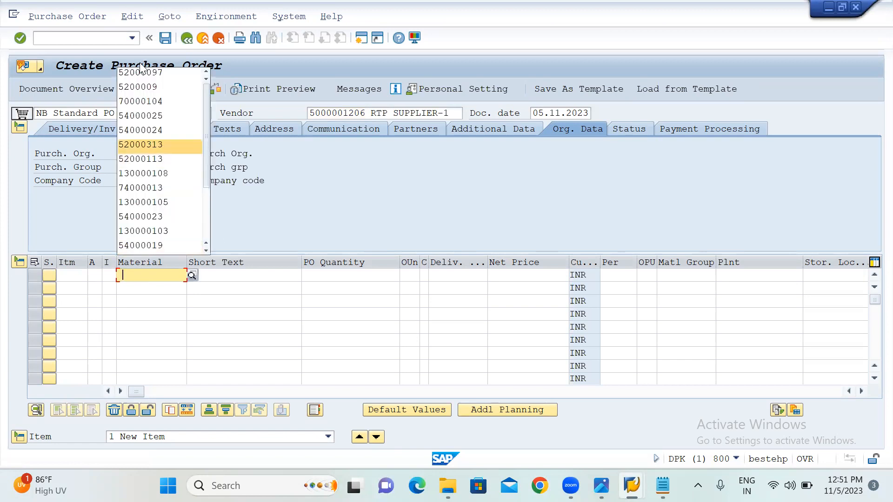
{"action": "left_click", "coordinate": [148, 73]}
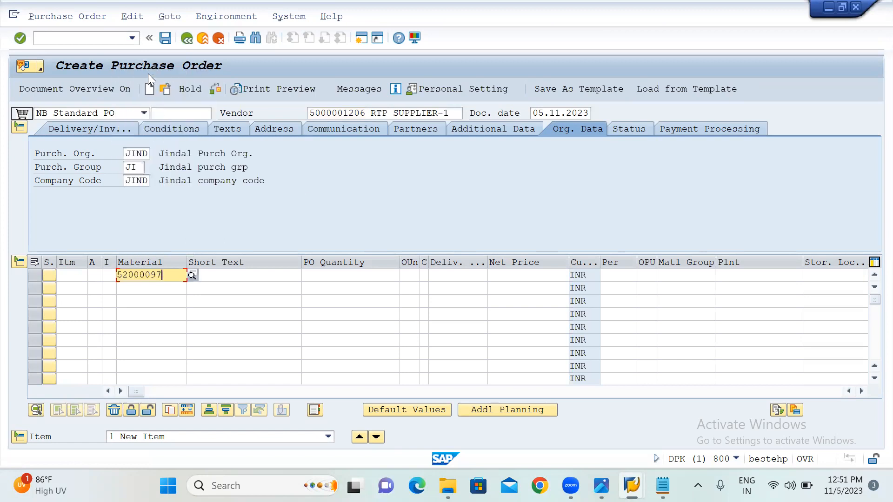
{"action": "left_click", "coordinate": [341, 274]}
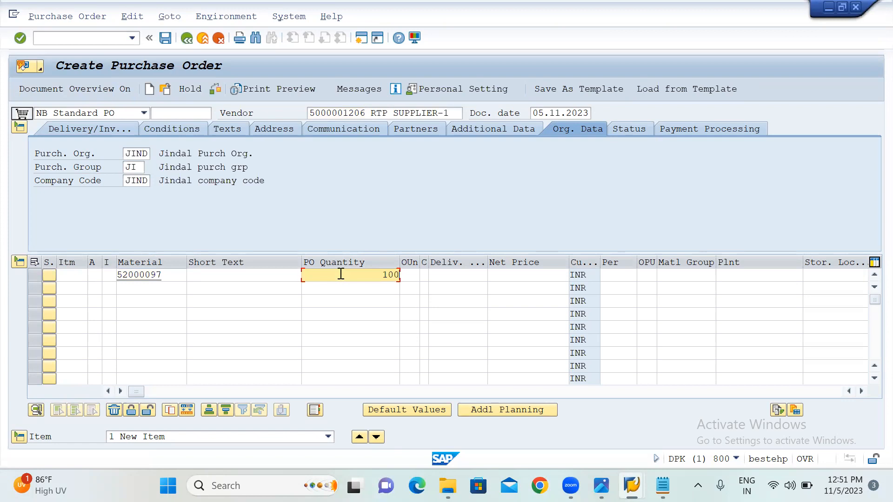
{"action": "left_click", "coordinate": [460, 274]}
{"action": "left_click", "coordinate": [480, 76]}
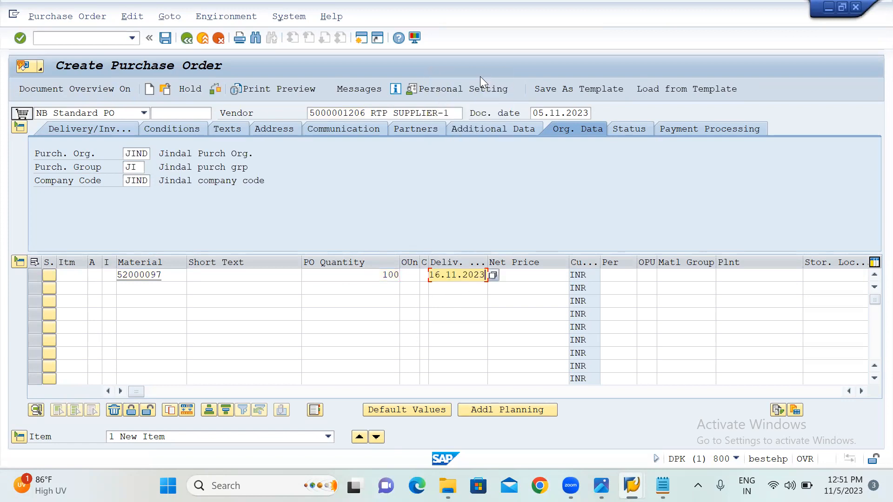
{"action": "left_click", "coordinate": [525, 273]}
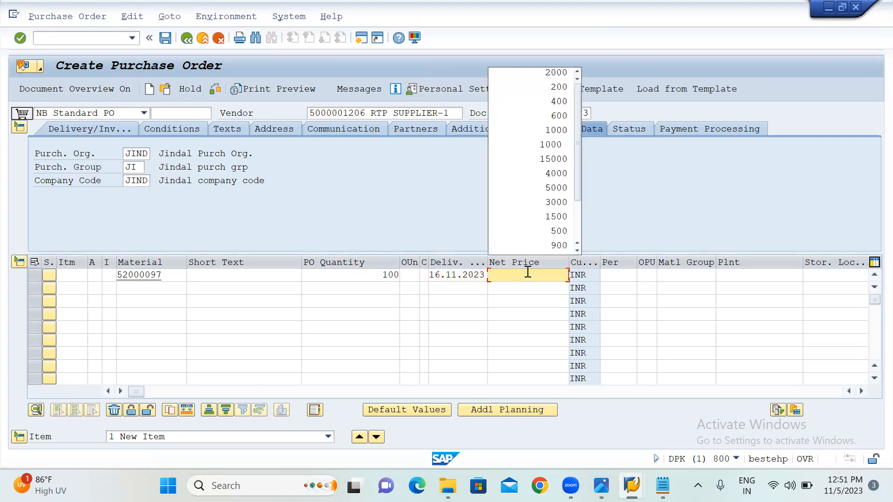
{"action": "left_click", "coordinate": [561, 74]}
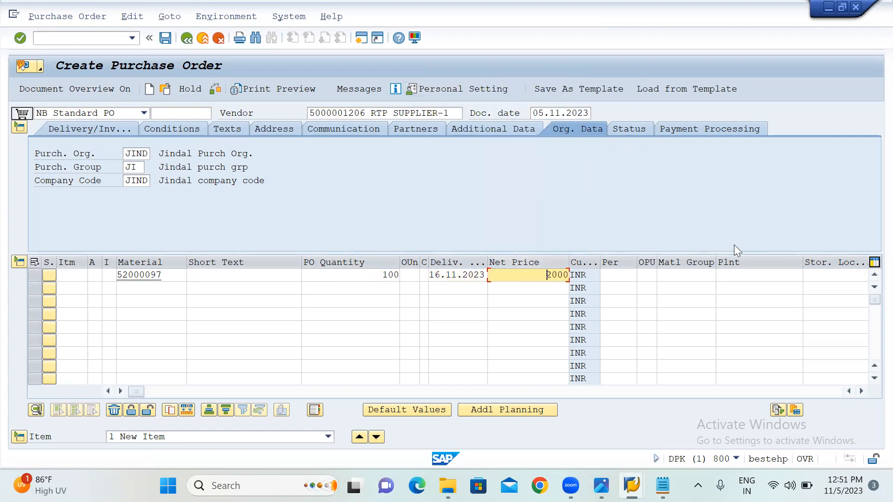
- Assign plant JI01 and storage location 1000 to the first order item
{"action": "left_click", "coordinate": [740, 271]}
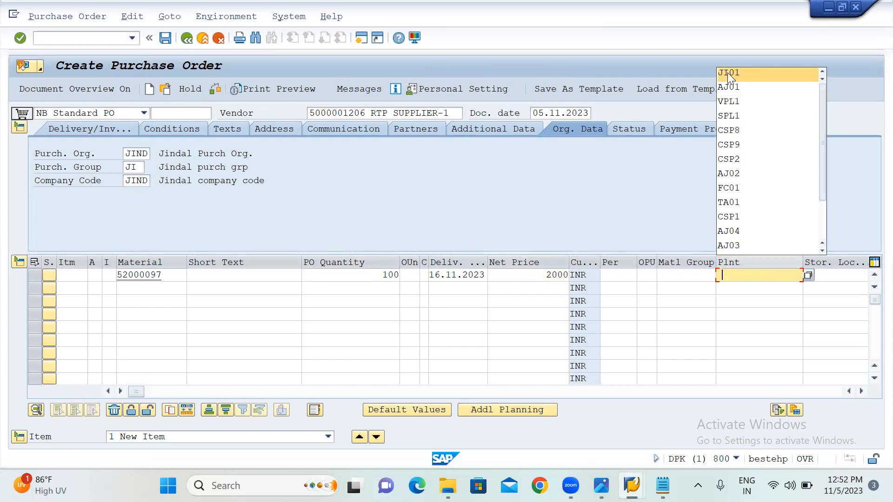
{"action": "left_click", "coordinate": [727, 73]}
{"action": "left_click", "coordinate": [812, 274]}
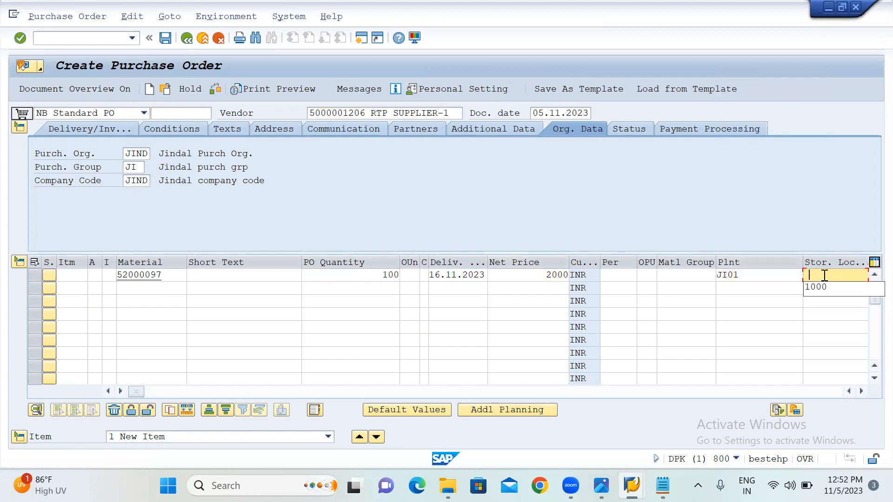
{"action": "left_click", "coordinate": [817, 286]}
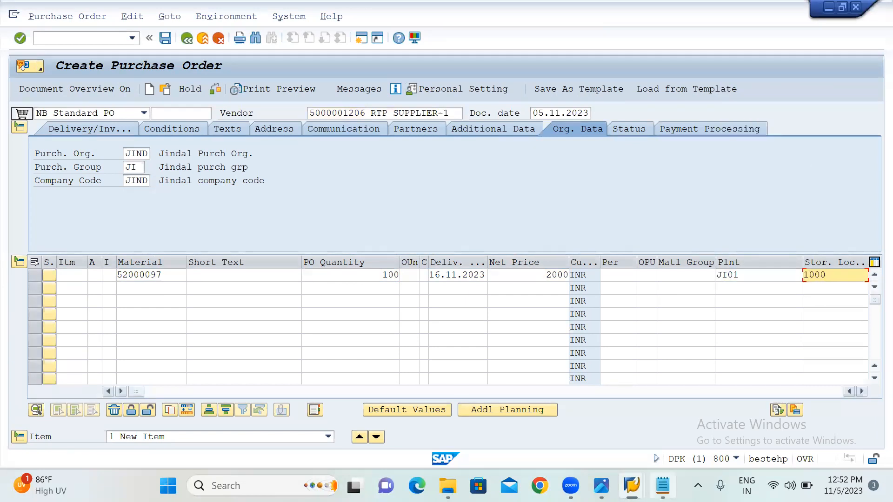
- Review the order, paying and free quantities of the inclusive free goods case in the Notepad notes, returning to SAP
{"action": "mouse_move", "coordinate": [662, 486]}
{"action": "left_click", "coordinate": [662, 409]}
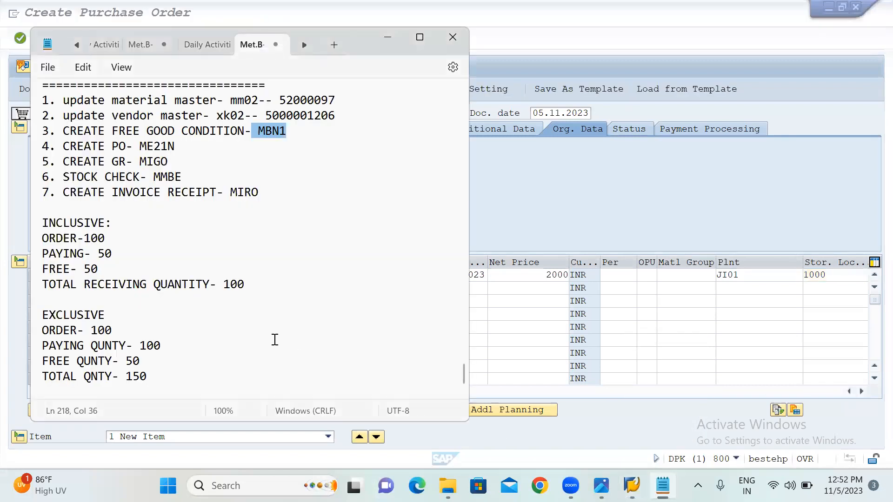
{"action": "left_click_drag", "start_coordinate": [84, 240], "coordinate": [130, 242]}
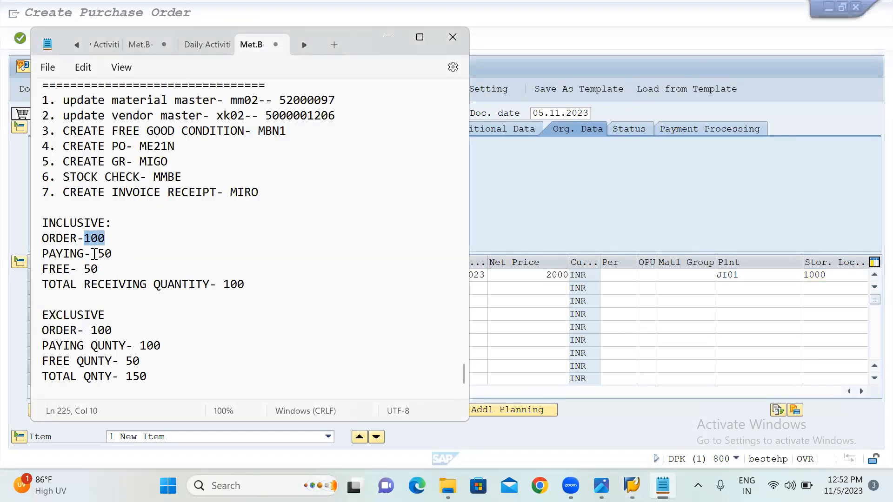
{"action": "left_click_drag", "start_coordinate": [91, 253], "coordinate": [112, 273]}
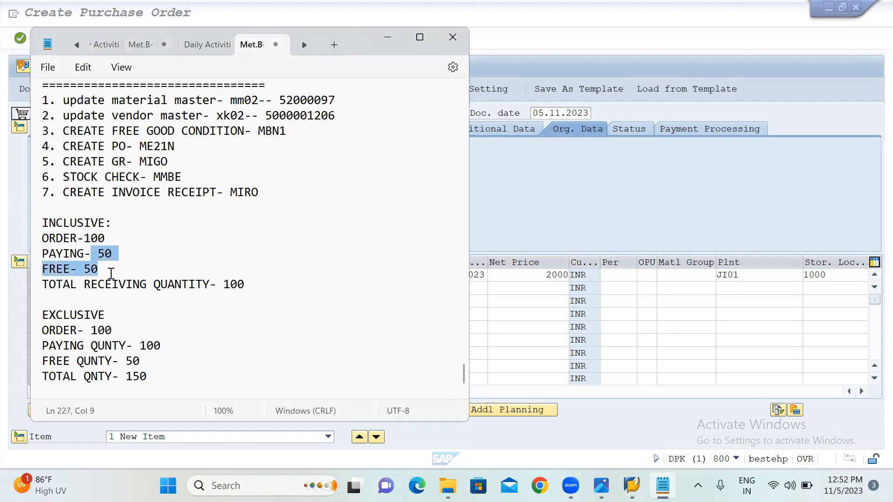
{"action": "left_click", "coordinate": [614, 203]}
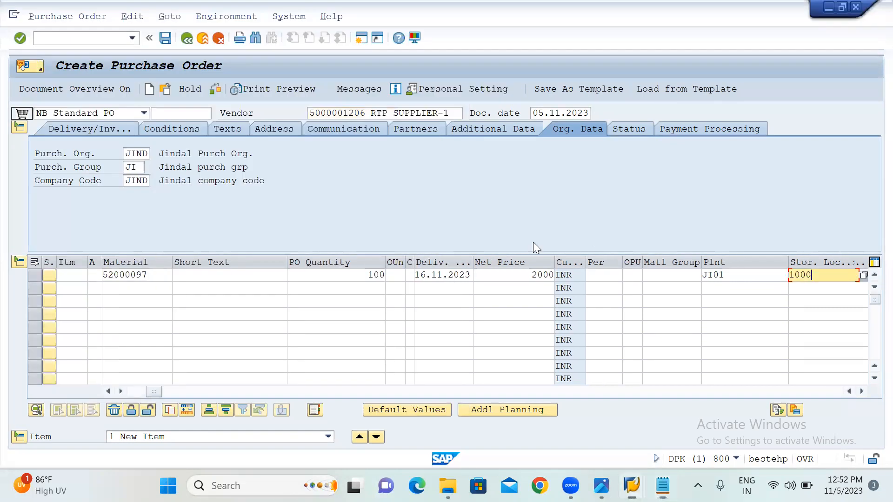
- Confirm the order item to generate the free goods line, and compare quantity and net price of items 10 and 11
{"action": "key", "text": "Return"}
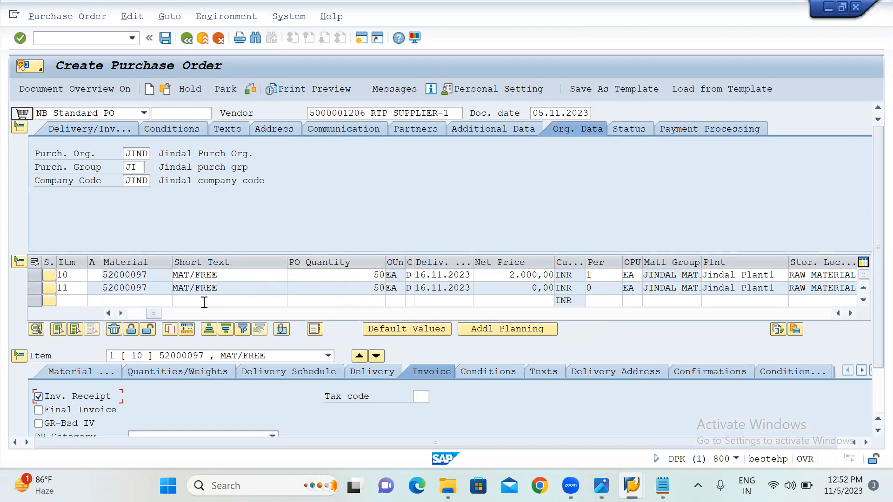
{"action": "double_click", "coordinate": [361, 275]}
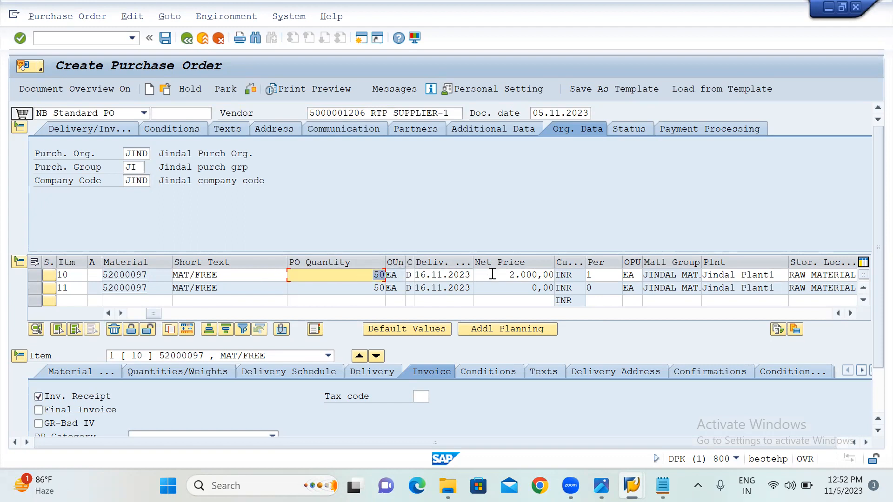
{"action": "left_click_drag", "start_coordinate": [492, 274], "coordinate": [563, 277]}
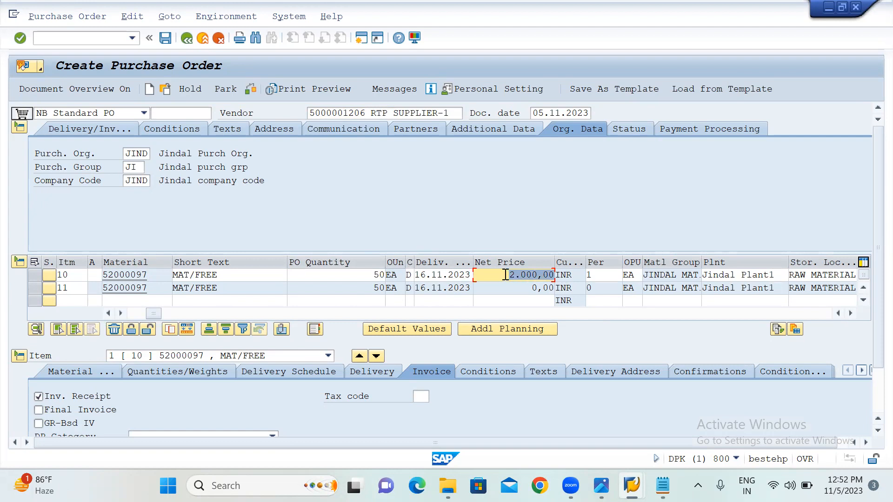
{"action": "left_click", "coordinate": [372, 288]}
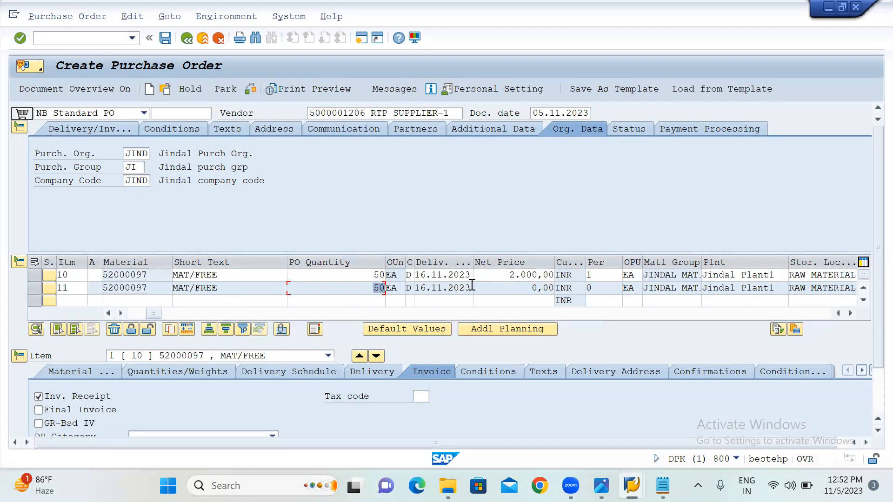
{"action": "left_click_drag", "start_coordinate": [532, 289], "coordinate": [571, 293]}
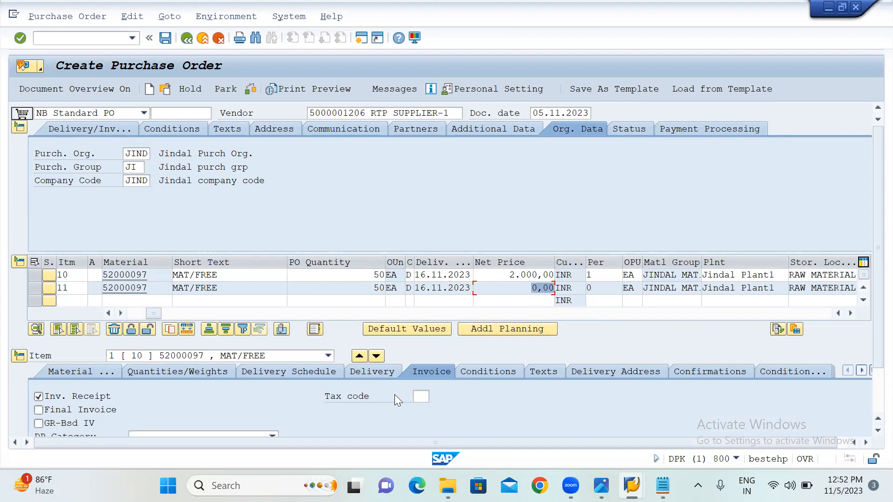
- Set tax code J1 for item 10 and enable GR-based invoice verification
{"action": "left_click", "coordinate": [426, 397]}
{"action": "type", "text": "J1"}
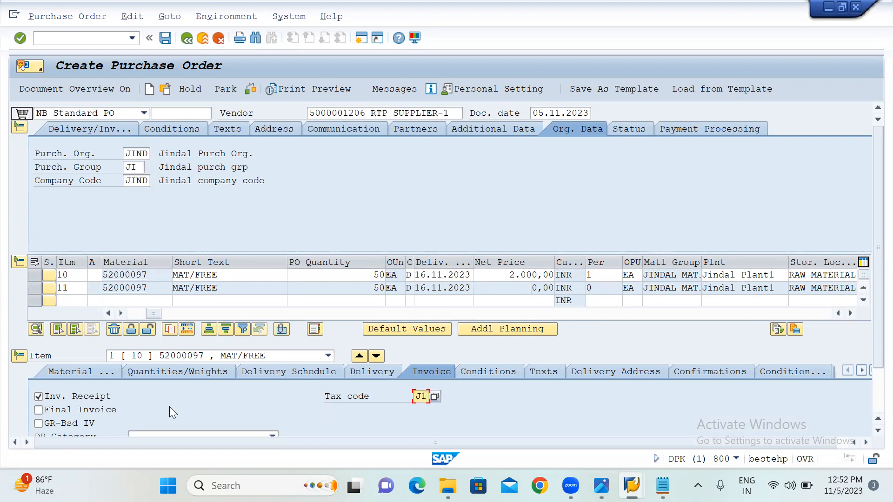
{"action": "left_click", "coordinate": [38, 423]}
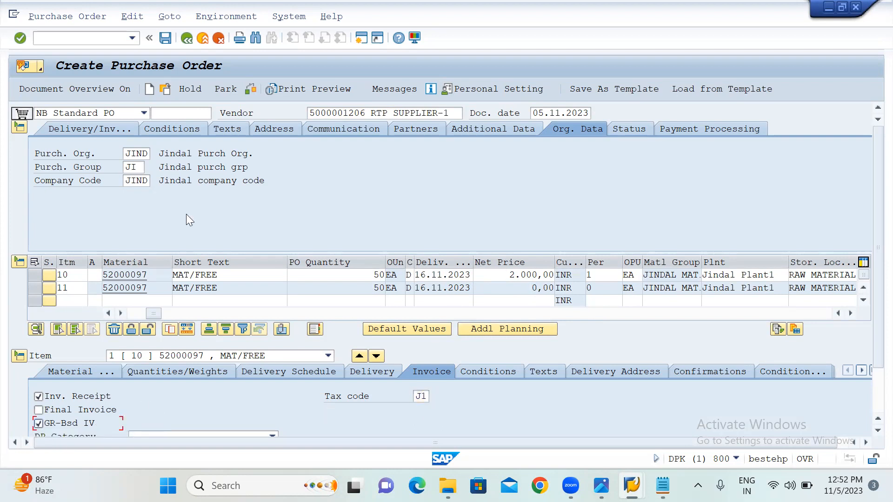
- Check the purchase order for messages and save it
{"action": "left_click", "coordinate": [255, 86]}
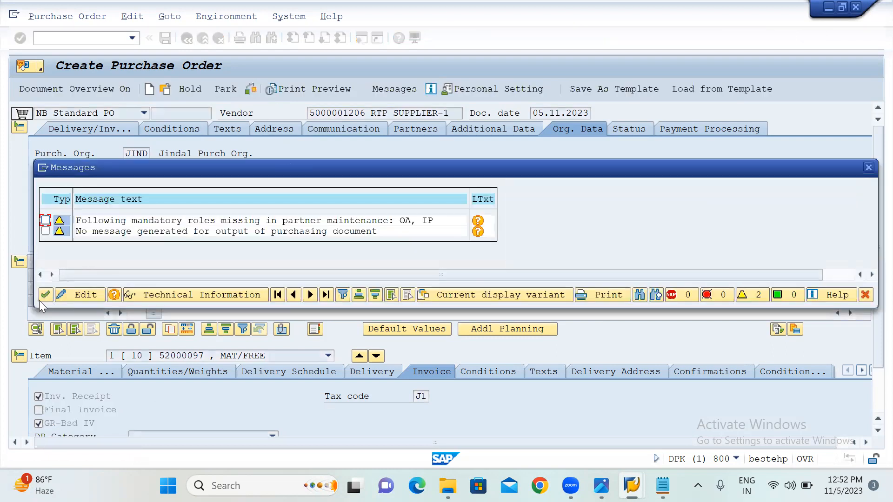
{"action": "left_click", "coordinate": [42, 299]}
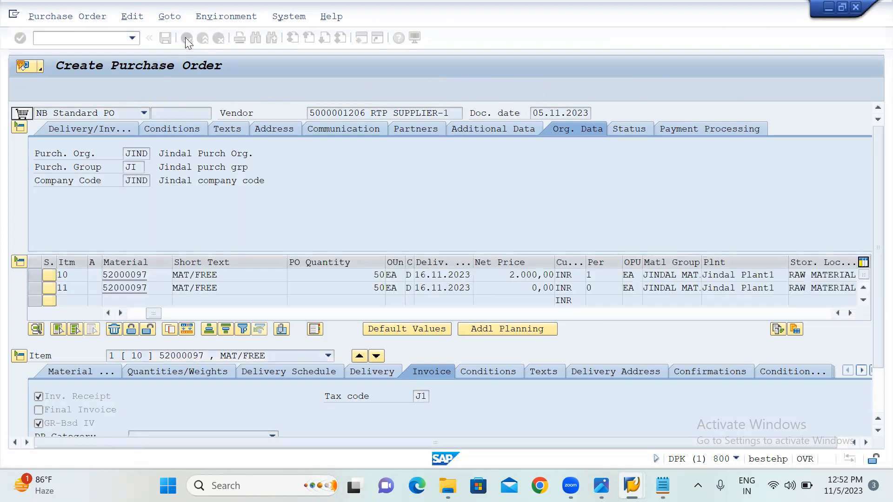
{"action": "left_click", "coordinate": [165, 39]}
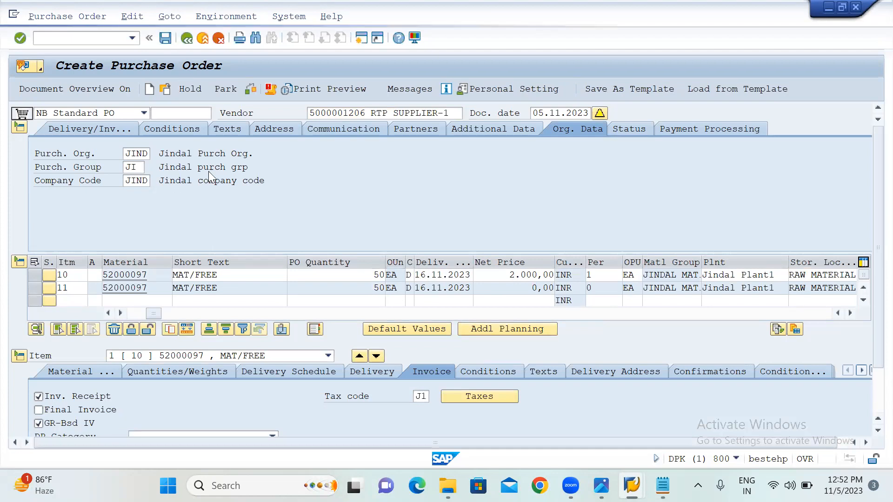
{"action": "left_click", "coordinate": [216, 255]}
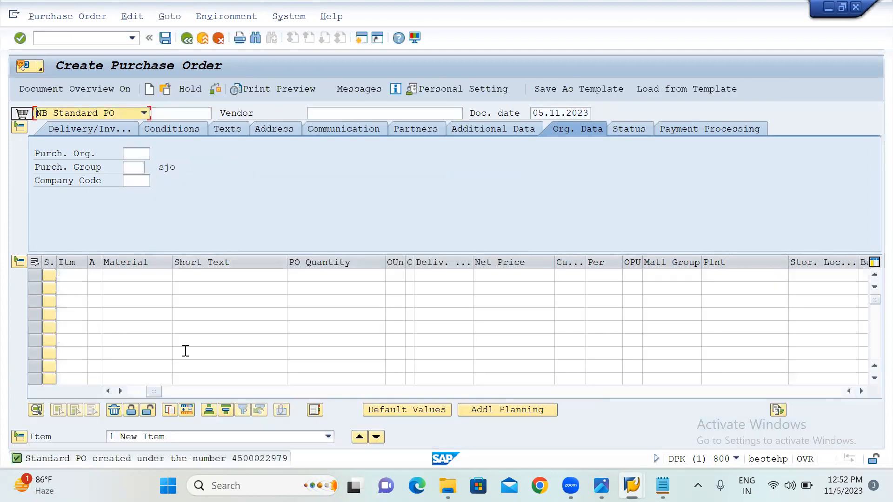
- Open the details of the order creation message and copy the new purchase order number
{"action": "double_click", "coordinate": [154, 459]}
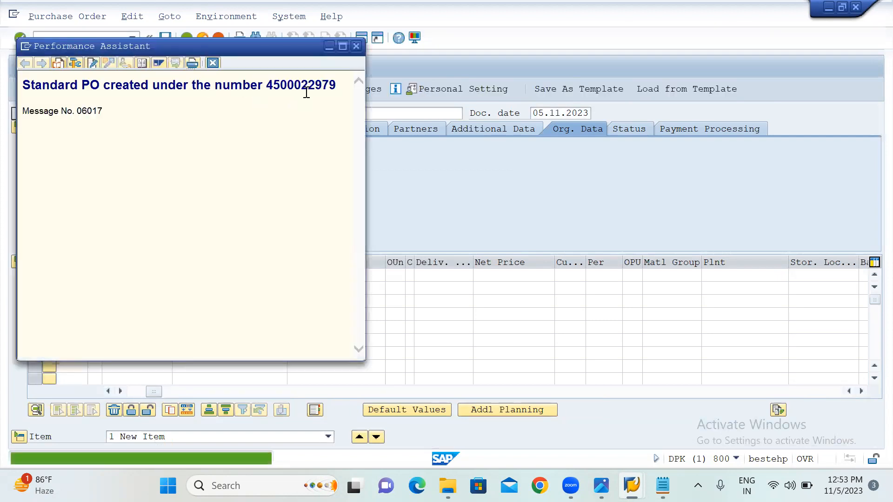
{"action": "double_click", "coordinate": [305, 90]}
{"action": "key", "text": "ctrl+c"}
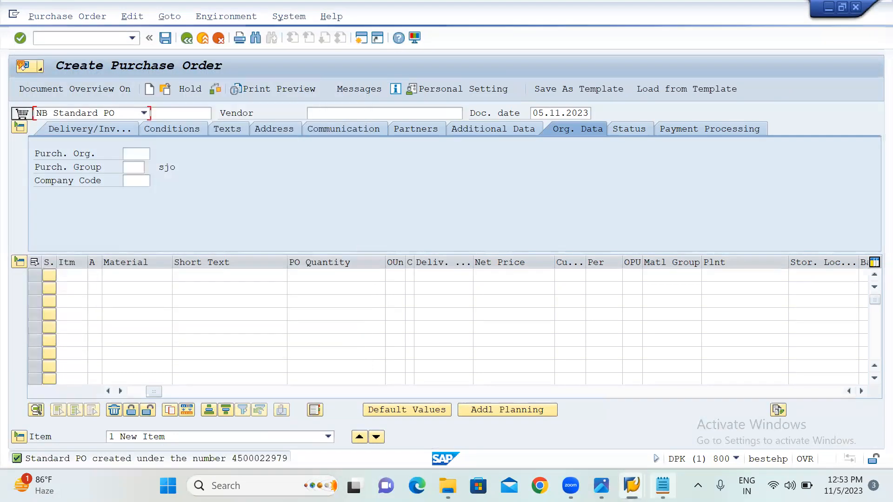
- Switch to the Notepad notes and record the copied purchase order number after "PO-" below the inclusive total receiving quantity
{"action": "left_click", "coordinate": [662, 485]}
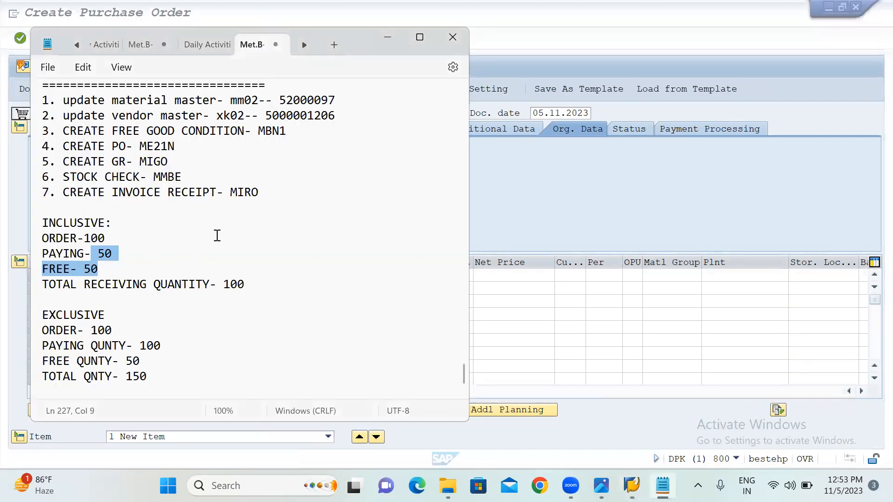
{"action": "left_click", "coordinate": [144, 299]}
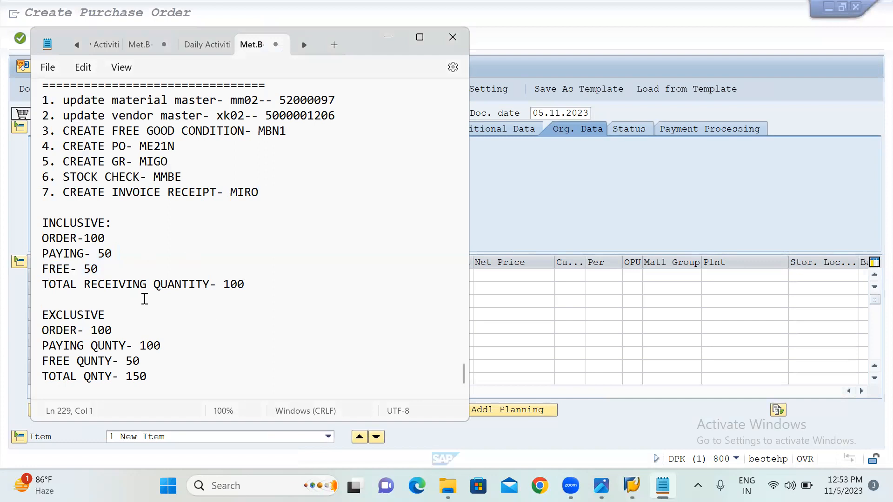
{"action": "type", "text": "PO-"}
{"action": "key", "text": "ctrl+v"}
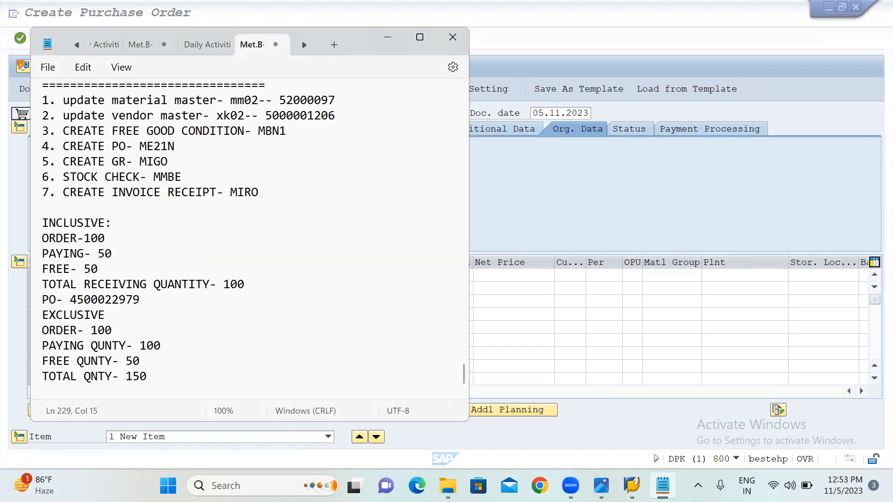
{"action": "key", "text": "Return"}
{"action": "key", "text": "Return"}
- Switch back to SAP, start a goods receipt with MIGO and load the items of the new purchase order
{"action": "left_click", "coordinate": [599, 198]}
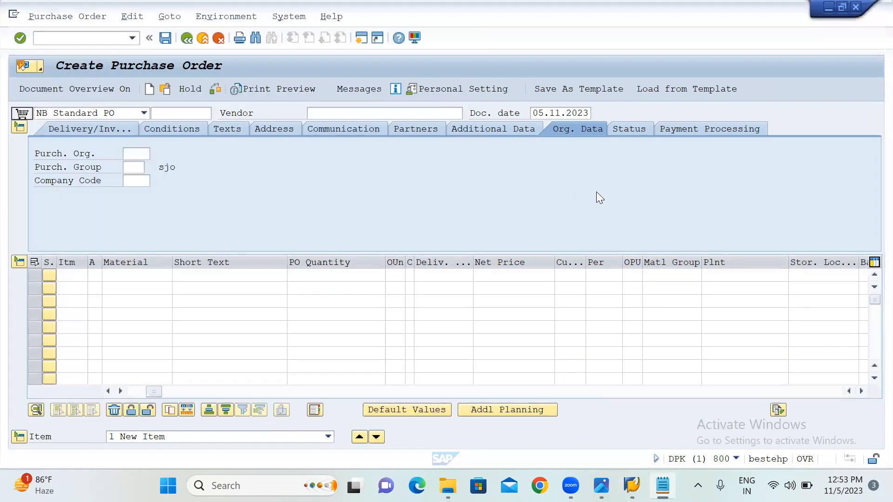
{"action": "left_click", "coordinate": [62, 34]}
{"action": "type", "text": "/NME23"}
{"action": "key", "text": "Return"}
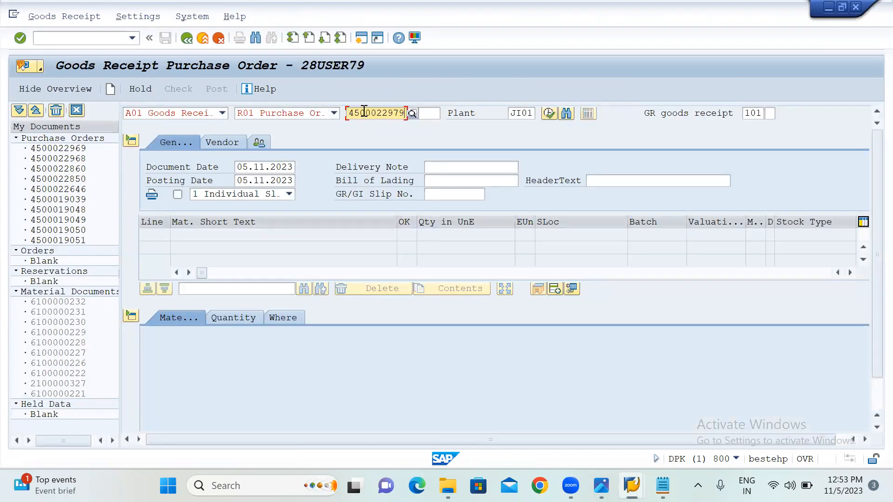
{"action": "key", "text": "Return"}
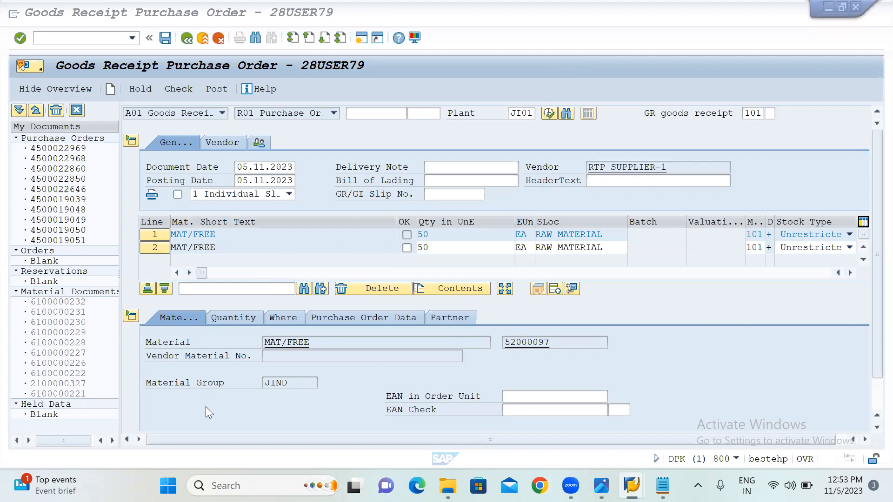
- Mark both MAT/FREE lines as item OK, check the goods receipt and post it
{"action": "scroll", "coordinate": [206, 406], "scroll_direction": "down", "scroll_amount": 2}
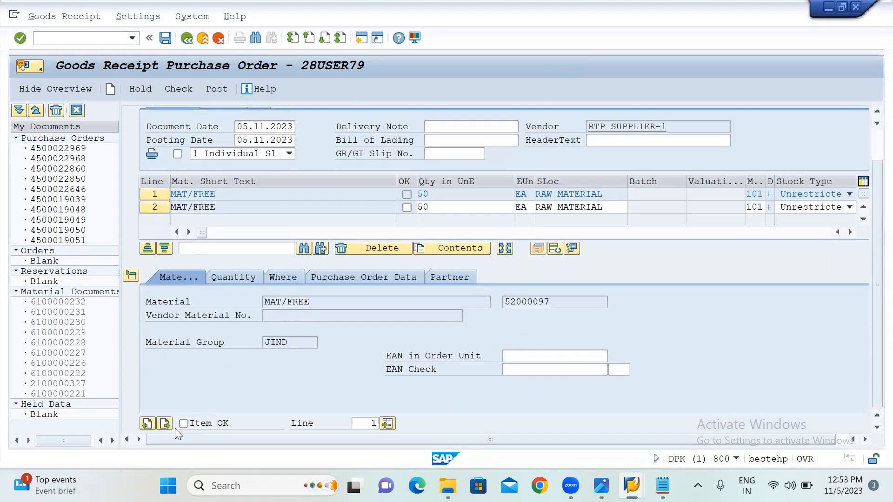
{"action": "left_click", "coordinate": [185, 422]}
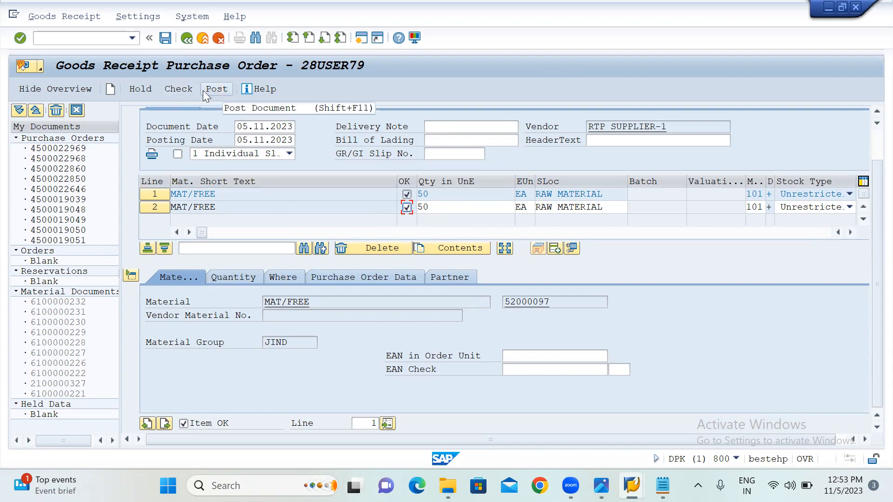
{"action": "left_click", "coordinate": [183, 90]}
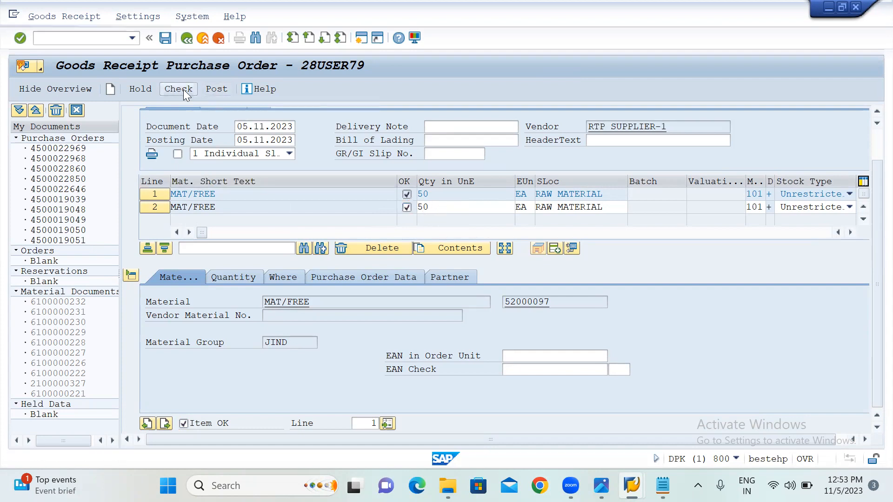
{"action": "left_click", "coordinate": [211, 87]}
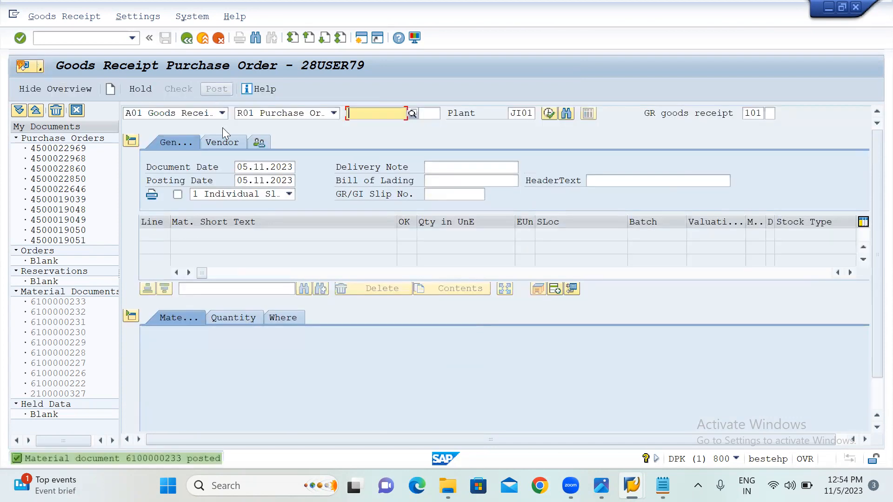
- Display the stock overview of material 52000097 with transaction /NMMBE
{"action": "left_click", "coordinate": [54, 39]}
{"action": "type", "text": "/NMM"}
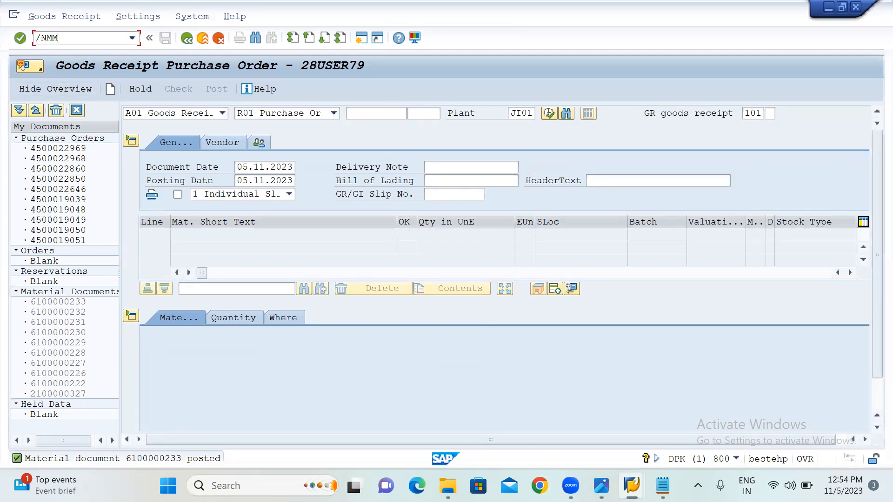
{"action": "type", "text": "BE"}
{"action": "key", "text": "Return"}
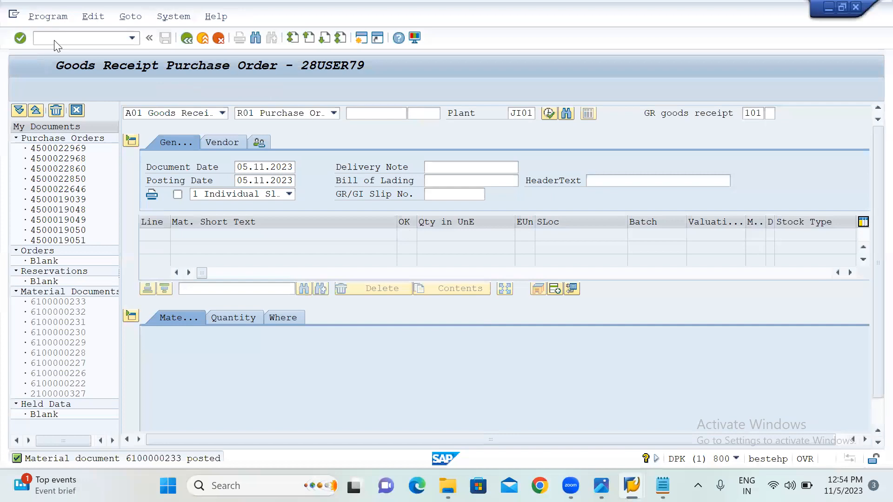
{"action": "left_click", "coordinate": [14, 88]}
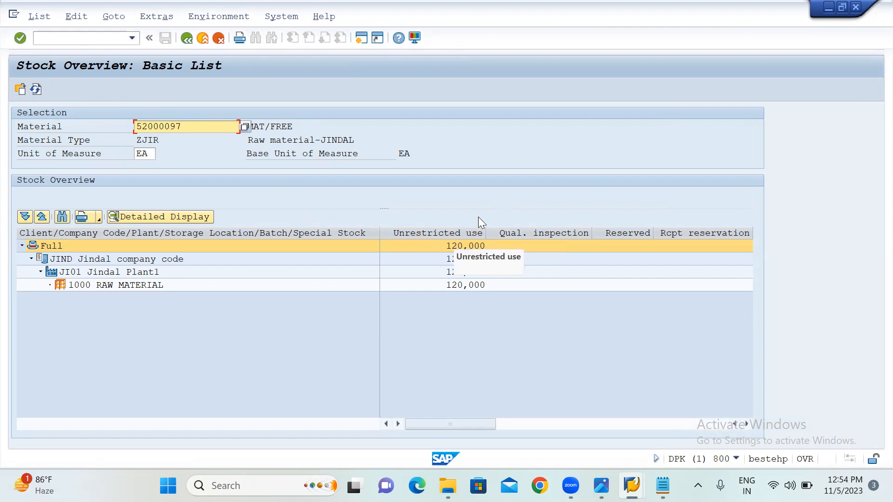
- Start an incoming invoice for company code JIND with MIRO and set the invoice date to 05.11.2023
{"action": "left_click", "coordinate": [89, 38]}
{"action": "type", "text": "/NMB5B"}
{"action": "key", "text": "Return"}
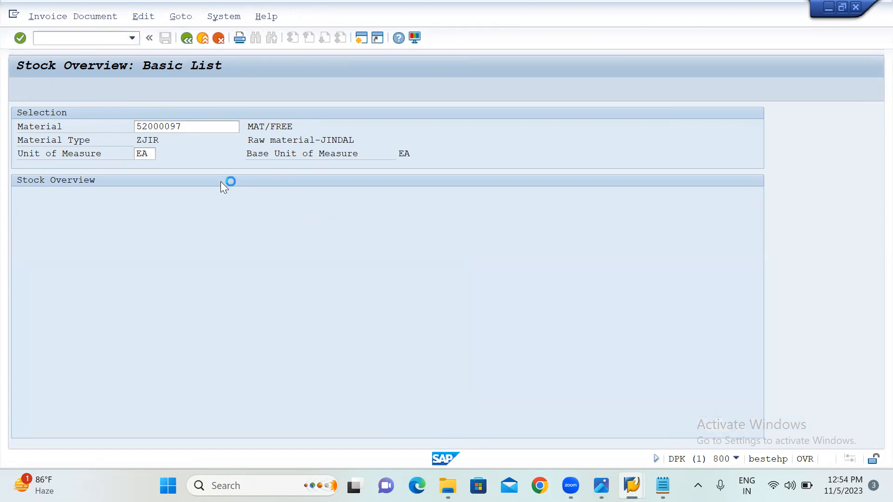
{"action": "left_click", "coordinate": [131, 182]}
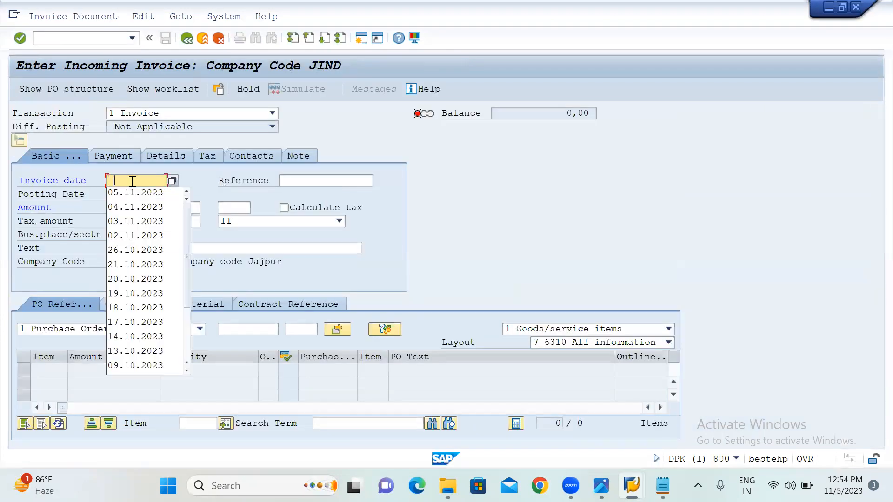
{"action": "left_click", "coordinate": [122, 192]}
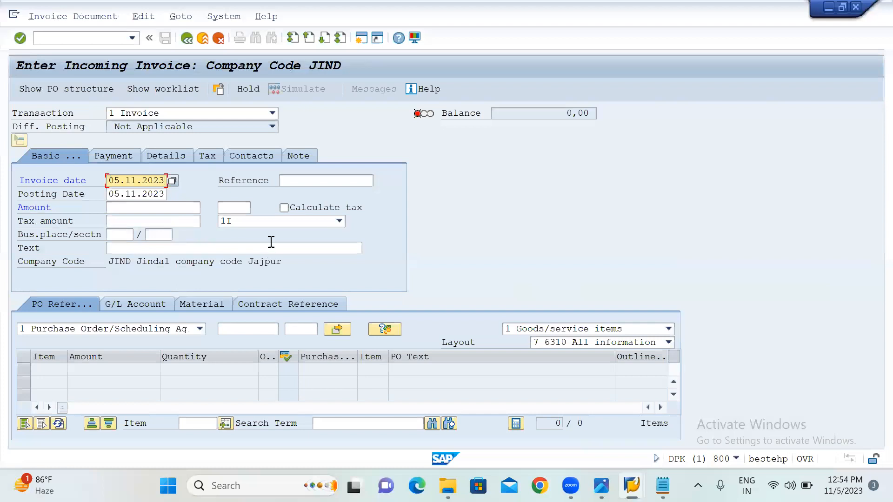
- Set the invoice's tax code to J1 (Jindal 18%) and load the items of the copied purchase order
{"action": "left_click", "coordinate": [280, 221]}
{"action": "key", "text": "j"}
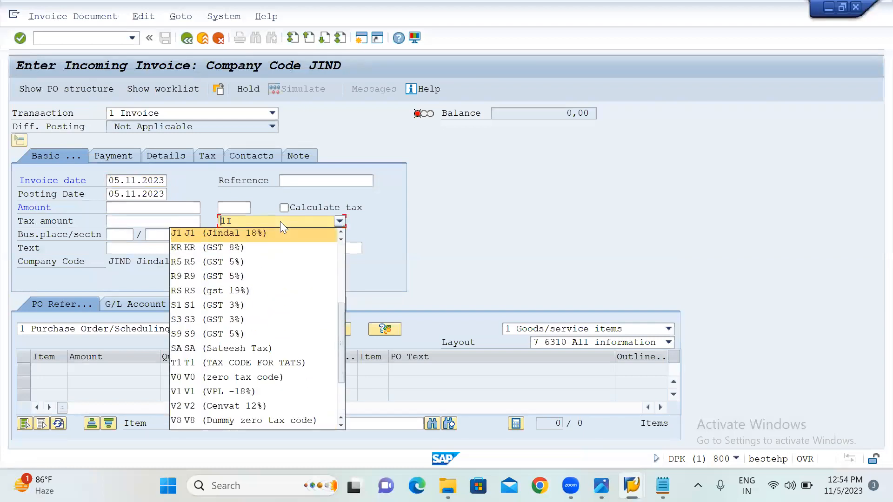
{"action": "key", "text": "Return"}
{"action": "left_click", "coordinate": [238, 326]}
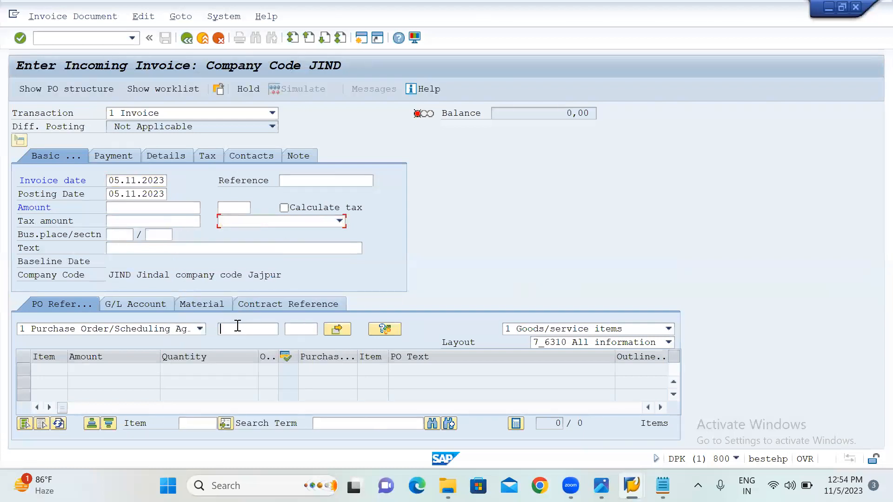
{"action": "key", "text": "ctrl+v"}
{"action": "key", "text": "Return"}
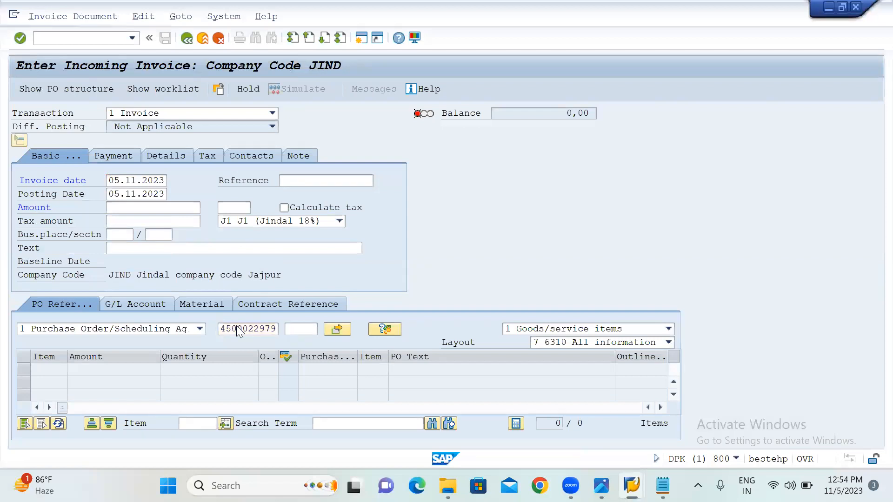
- Set the invoice's payment baseline date to 05.11.2023 and turn on automatic tax calculation
{"action": "left_click", "coordinate": [99, 158]}
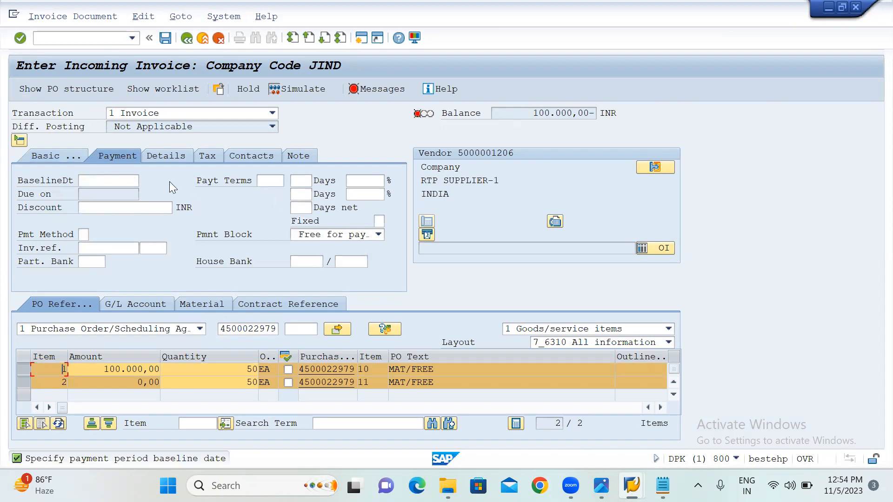
{"action": "left_click", "coordinate": [113, 181]}
{"action": "left_click", "coordinate": [104, 190]}
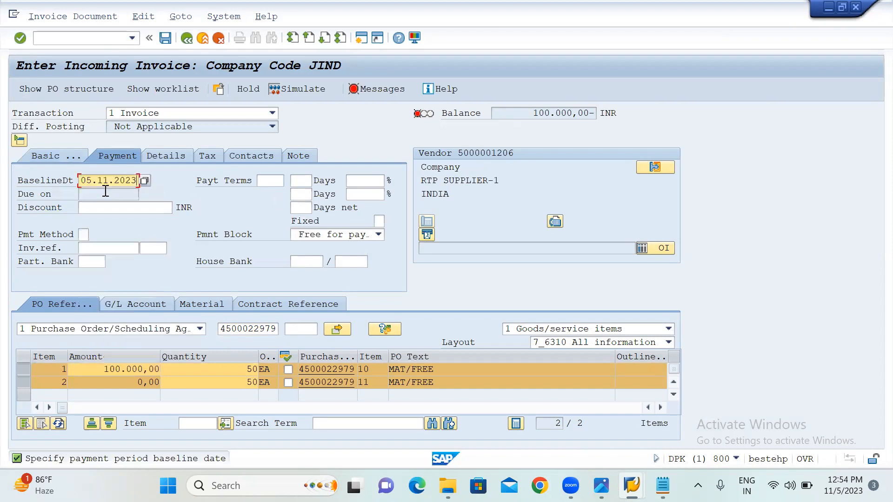
{"action": "left_click", "coordinate": [52, 155]}
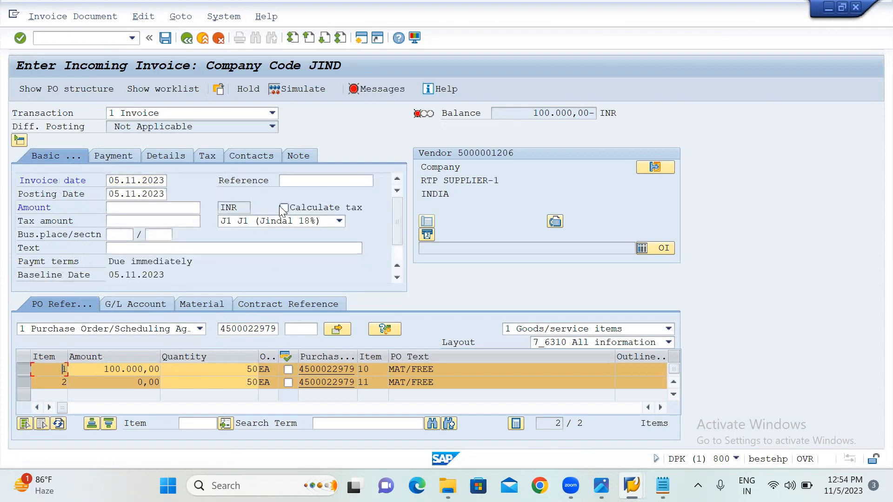
{"action": "left_click", "coordinate": [283, 208]}
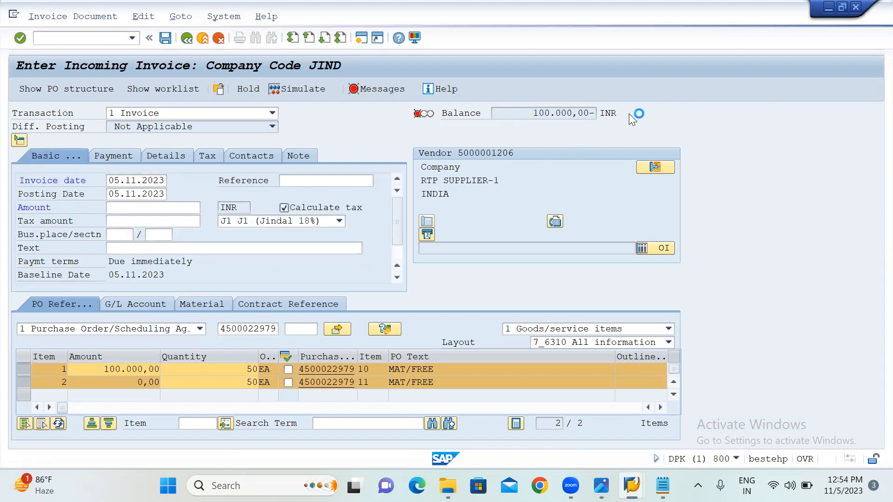
- Copy the invoice's balance and enter it as the invoice amount, 118.000,00 INR
{"action": "double_click", "coordinate": [589, 114]}
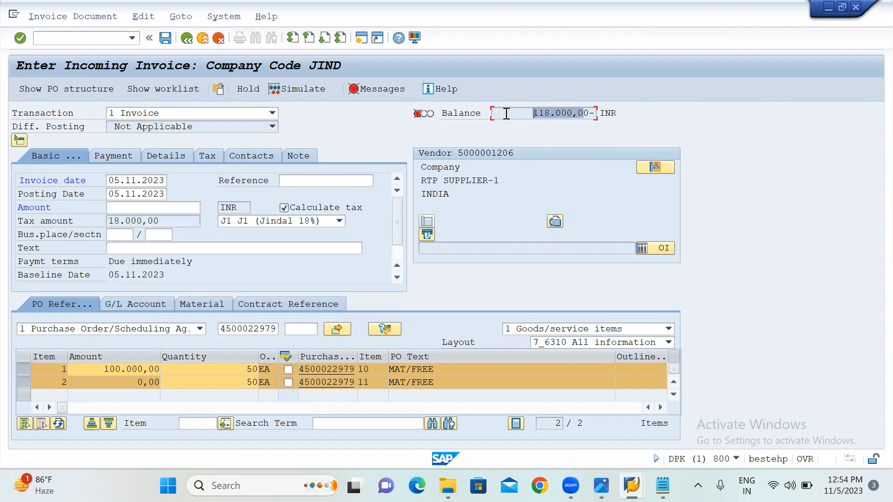
{"action": "left_click_drag", "start_coordinate": [589, 114], "coordinate": [511, 111]}
{"action": "key", "text": "ctrl+c"}
{"action": "left_click", "coordinate": [511, 111]}
{"action": "left_click", "coordinate": [146, 206]}
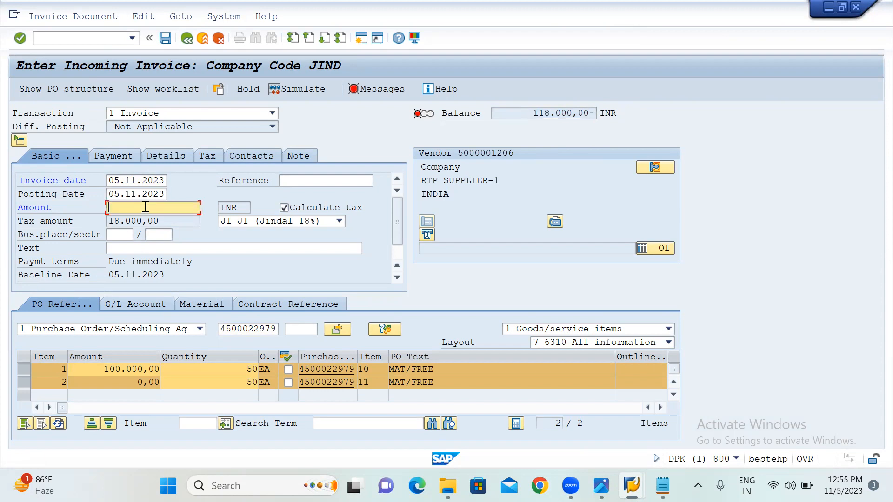
{"action": "key", "text": "ctrl+v"}
{"action": "key", "text": "Return"}
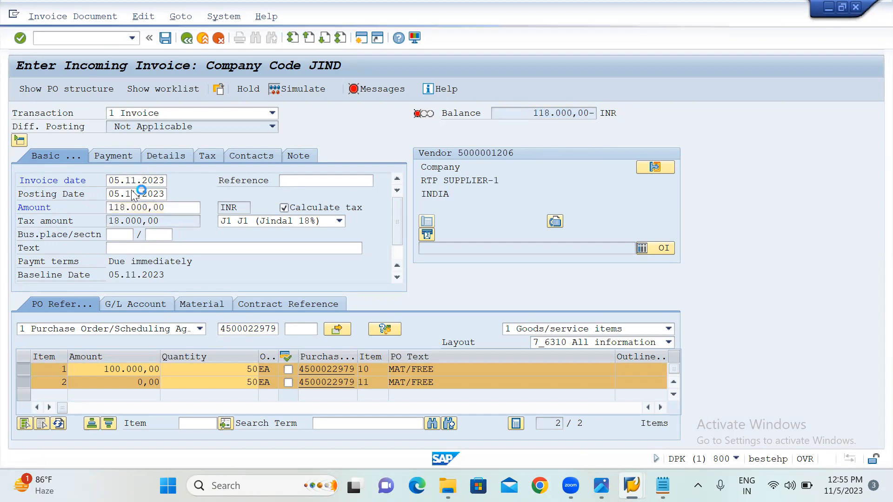
- Simulate the incoming invoice's accounting document and post it
{"action": "left_click", "coordinate": [283, 88]}
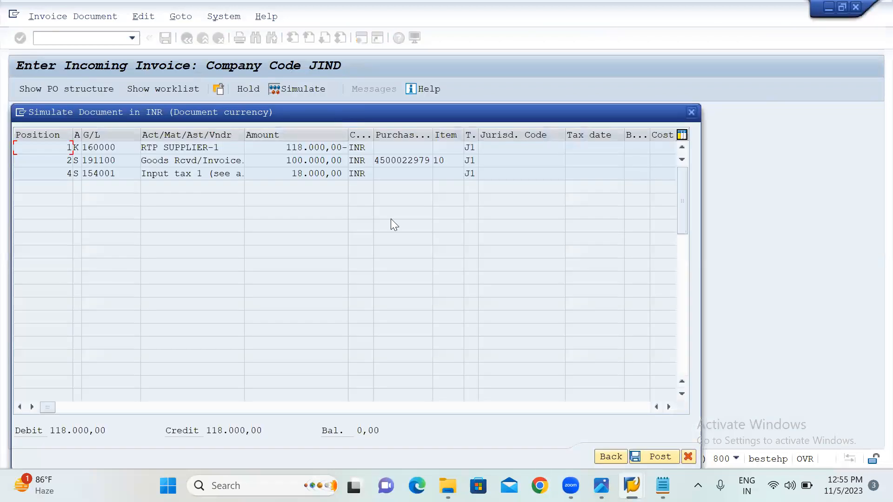
{"action": "left_click", "coordinate": [654, 452]}
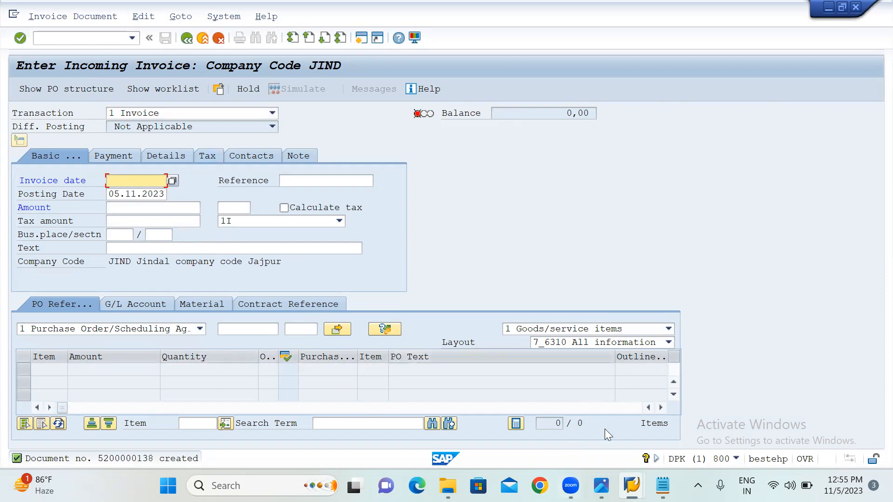
{"action": "mouse_move", "coordinate": [601, 486]}
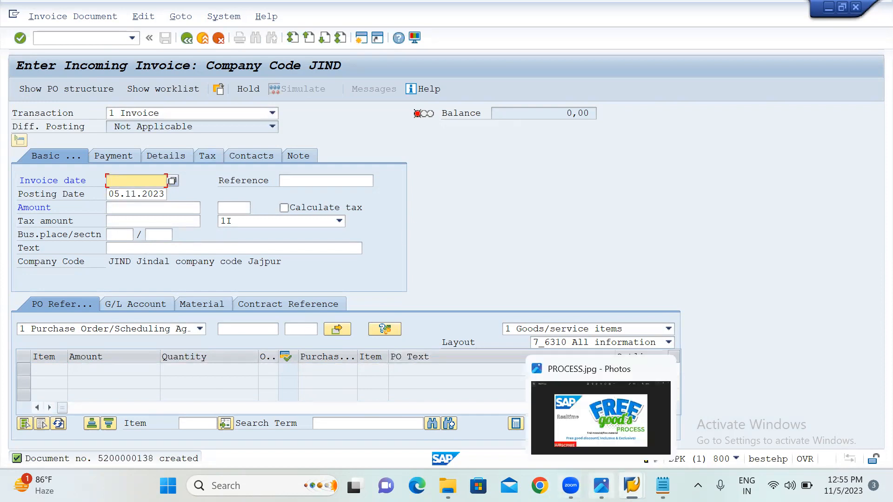
- Start free goods type NR00 with /NMBN1, using the plant-specific info record key combination, and switch to the exclusive view
{"action": "left_click", "coordinate": [40, 39]}
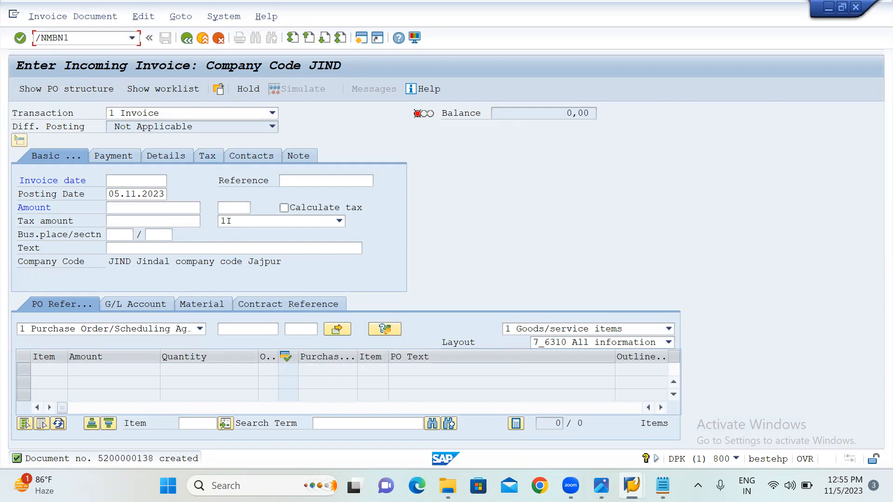
{"action": "key", "text": "Return"}
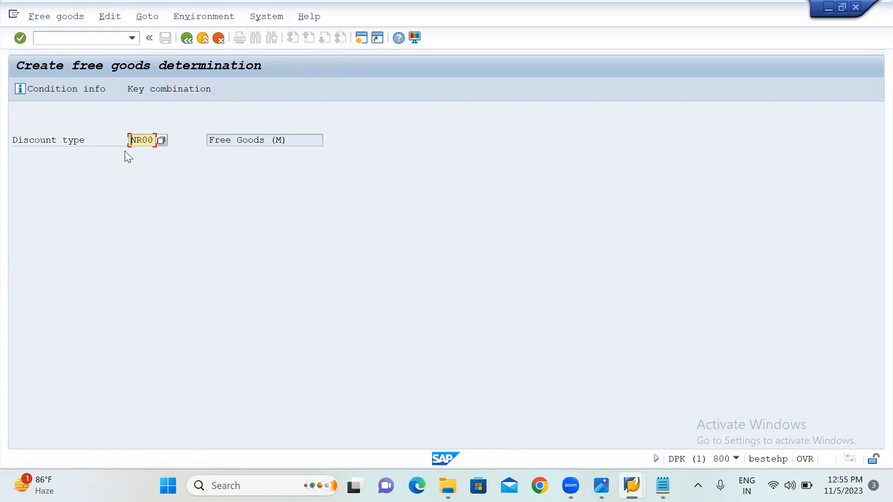
{"action": "key", "text": "Return"}
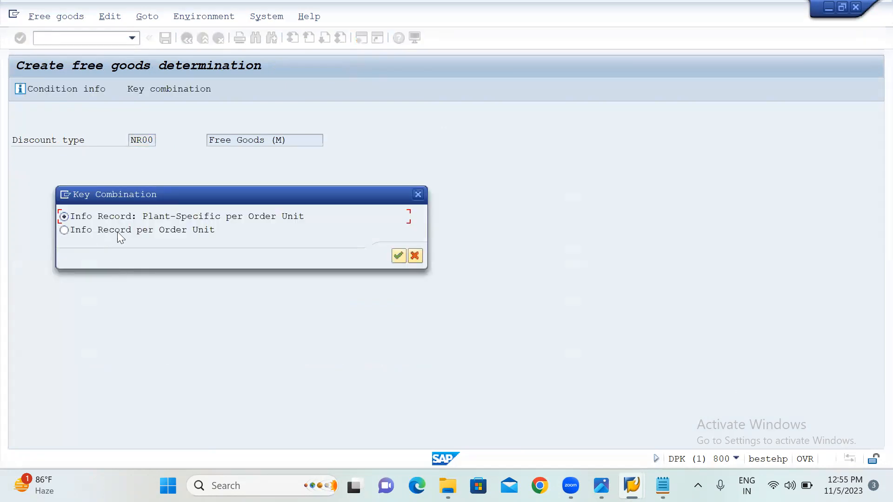
{"action": "left_click", "coordinate": [395, 257]}
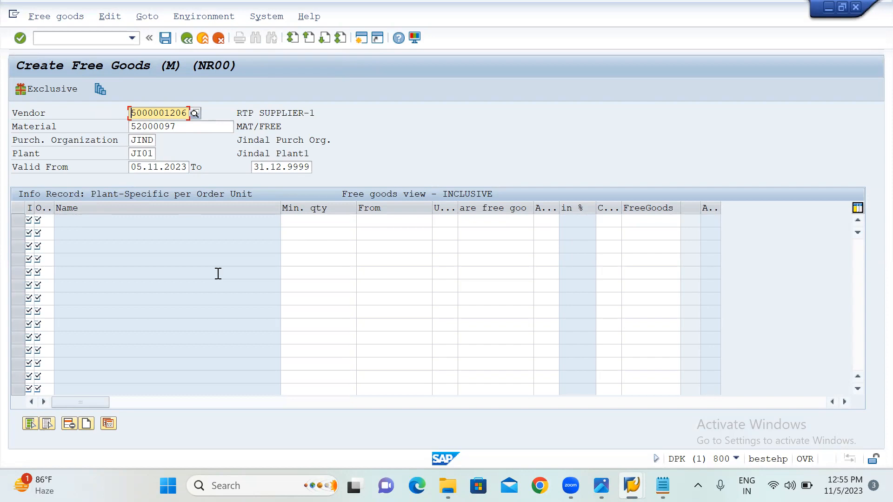
{"action": "left_click", "coordinate": [55, 87]}
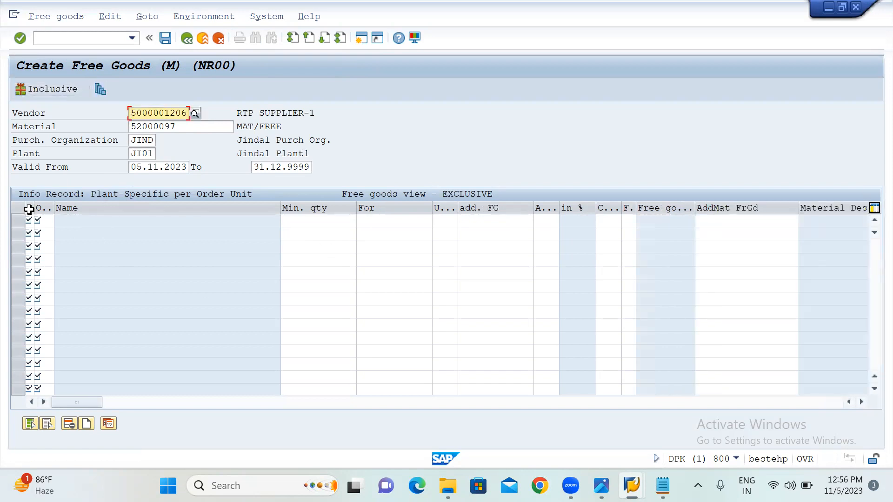
- Widen the info type and order unit columns, then enter info type 0 and order unit EA for the first line
{"action": "left_click_drag", "start_coordinate": [33, 205], "coordinate": [166, 214]}
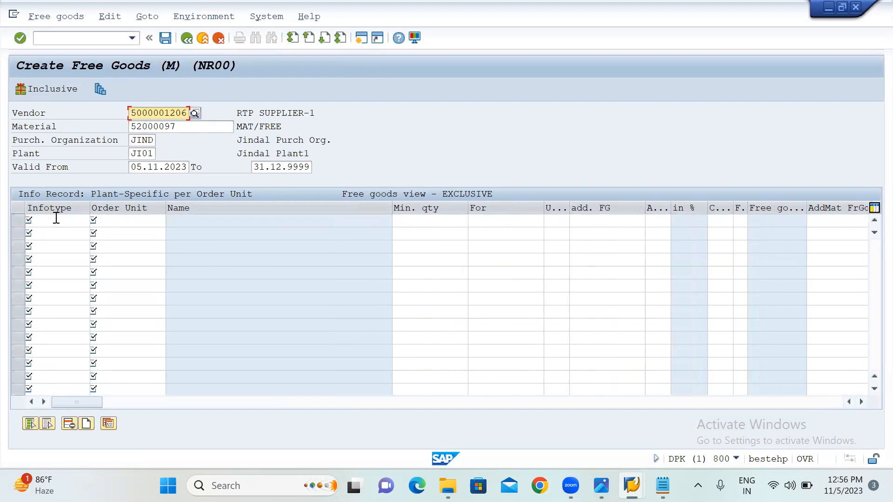
{"action": "left_click", "coordinate": [56, 217]}
{"action": "left_click", "coordinate": [46, 232]}
{"action": "left_click", "coordinate": [135, 224]}
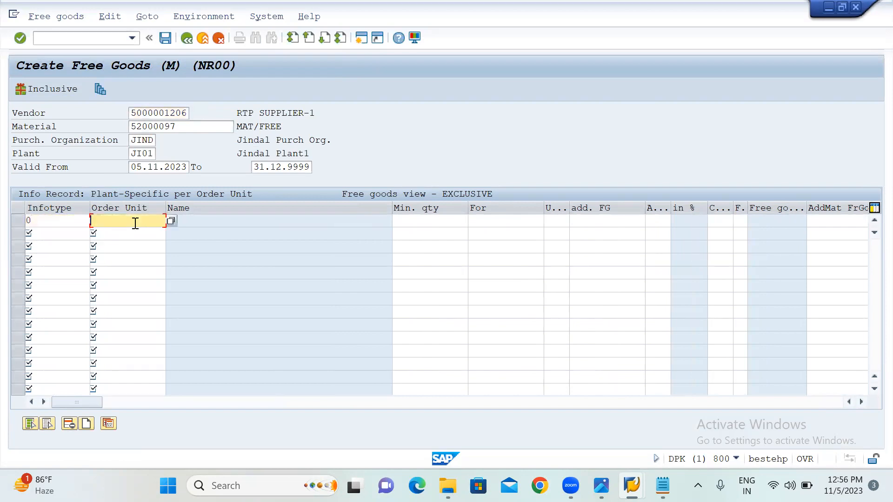
{"action": "type", "text": "EA"}
- Set minimum quantity 10 with 1 additional free unit for every 2, and save the condition, accepting replacement of the overlapping one
{"action": "left_click", "coordinate": [421, 222]}
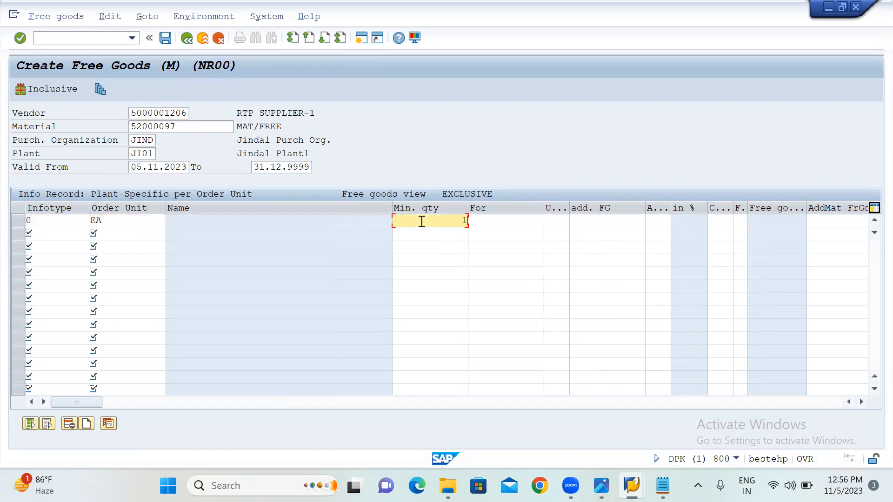
{"action": "type", "text": "10"}
{"action": "left_click", "coordinate": [509, 222]}
{"action": "type", "text": "2"}
{"action": "left_click", "coordinate": [596, 227]}
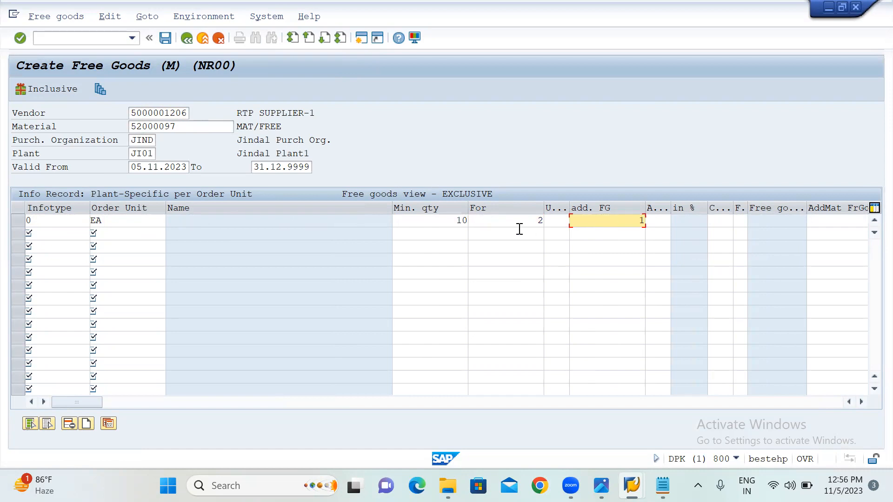
{"action": "key", "text": "Return"}
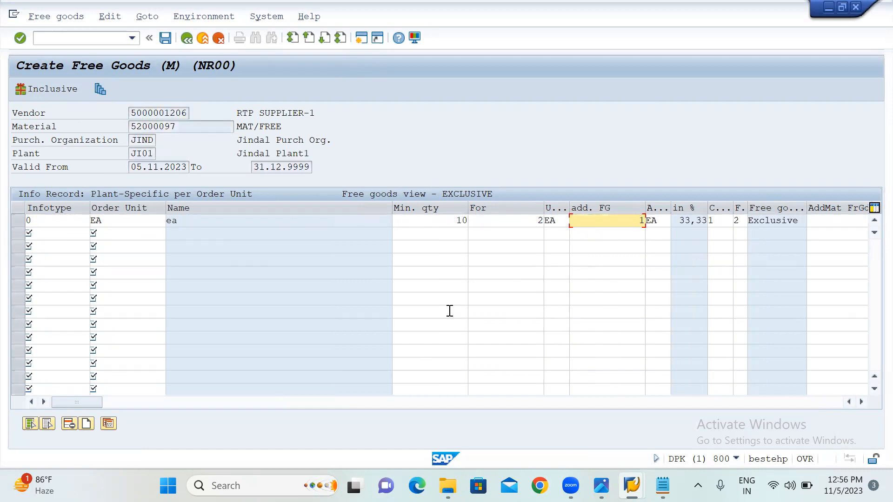
{"action": "left_click", "coordinate": [164, 38]}
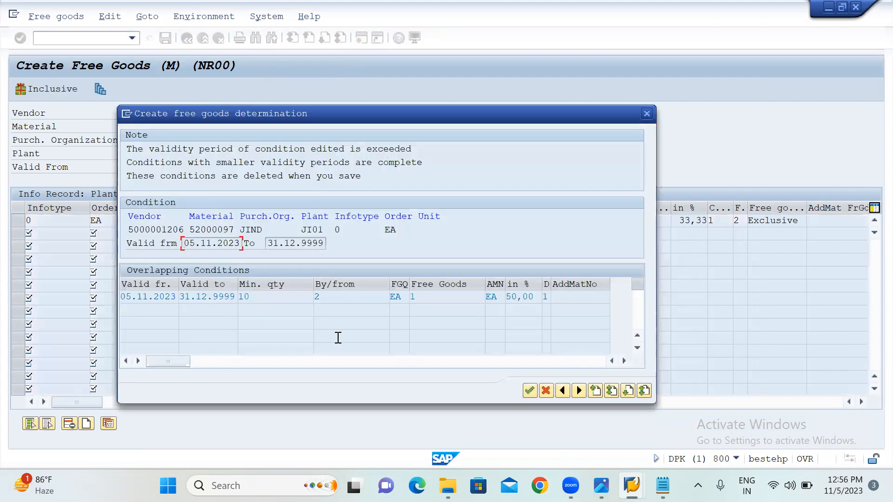
{"action": "left_click", "coordinate": [529, 391]}
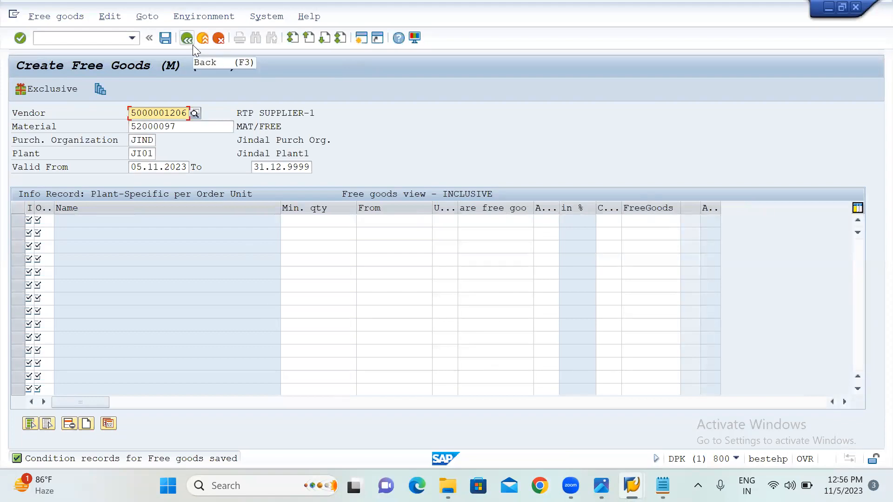
- Start a new standard purchase order and assign the vendor RTP SUPPLIER-1
{"action": "left_click", "coordinate": [64, 40]}
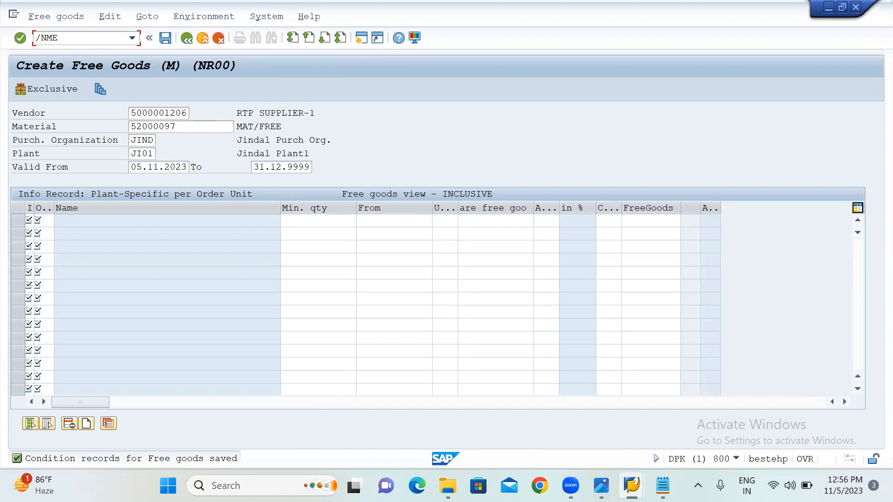
{"action": "key", "text": "Return"}
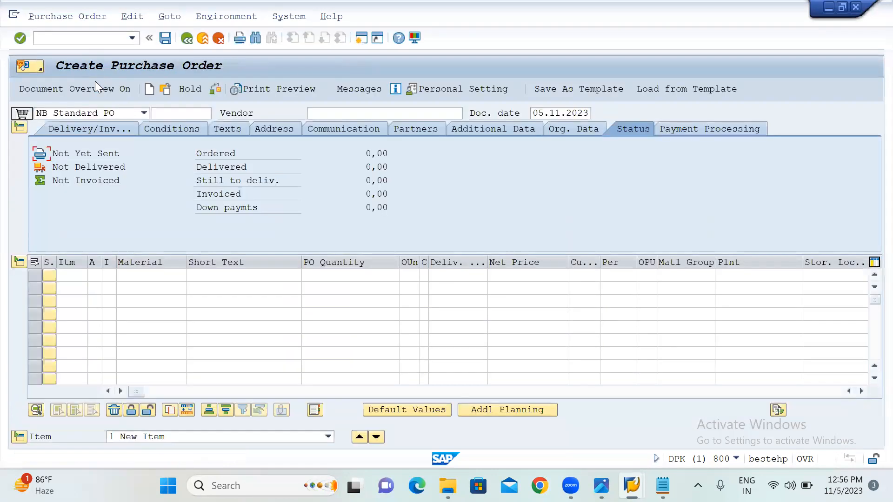
{"action": "left_click", "coordinate": [348, 115]}
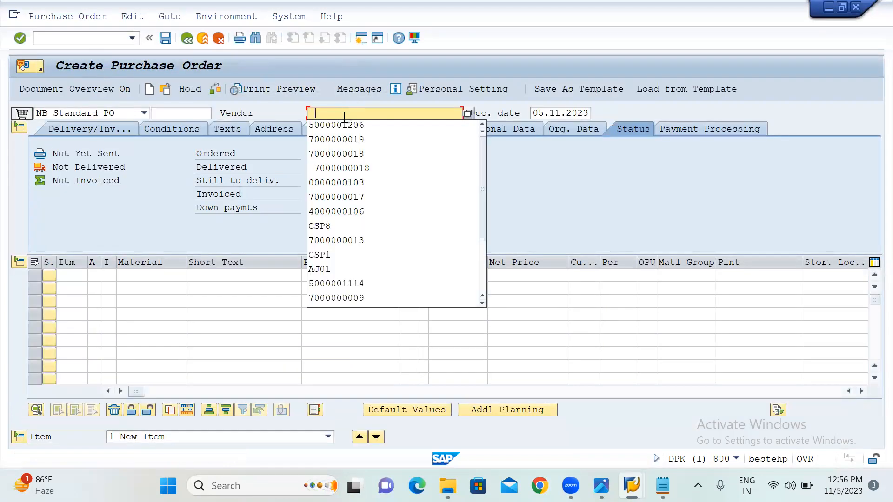
{"action": "left_click", "coordinate": [336, 125]}
{"action": "key", "text": "Return"}
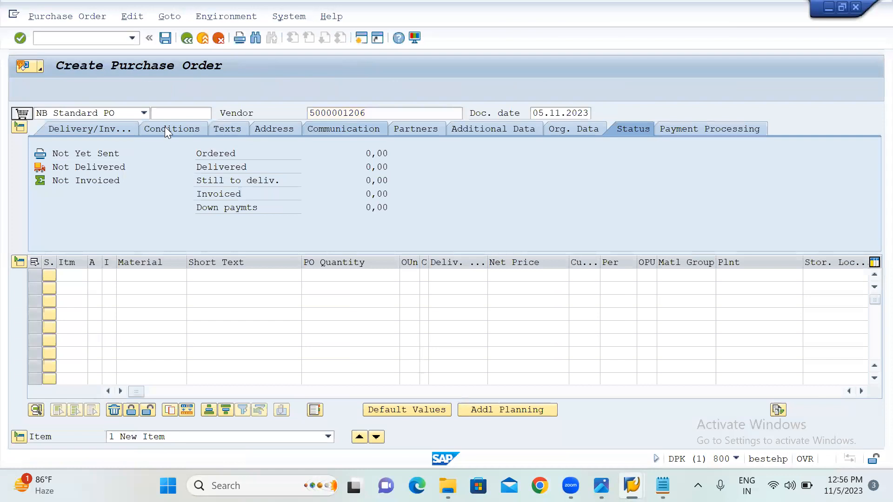
- Set the order's purchasing organization to JIND, purchasing group to JI and company code to JIND
{"action": "left_click", "coordinate": [145, 153]}
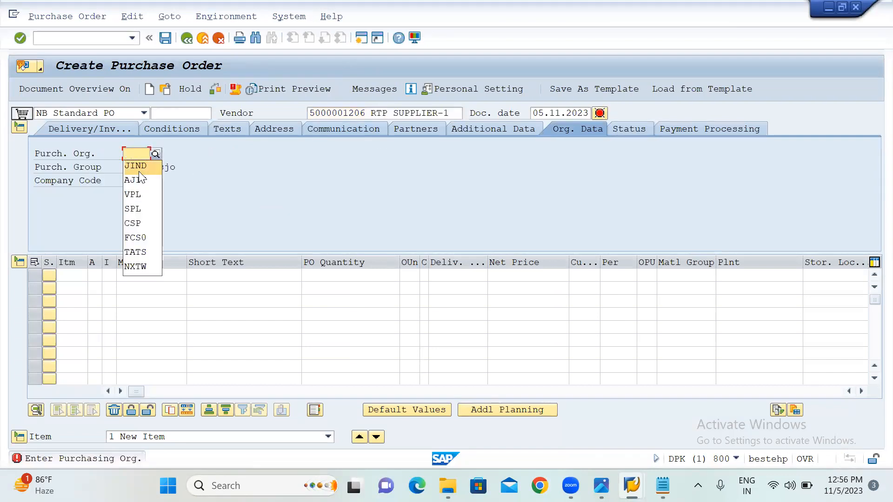
{"action": "left_click", "coordinate": [139, 172]}
{"action": "left_click", "coordinate": [139, 172]}
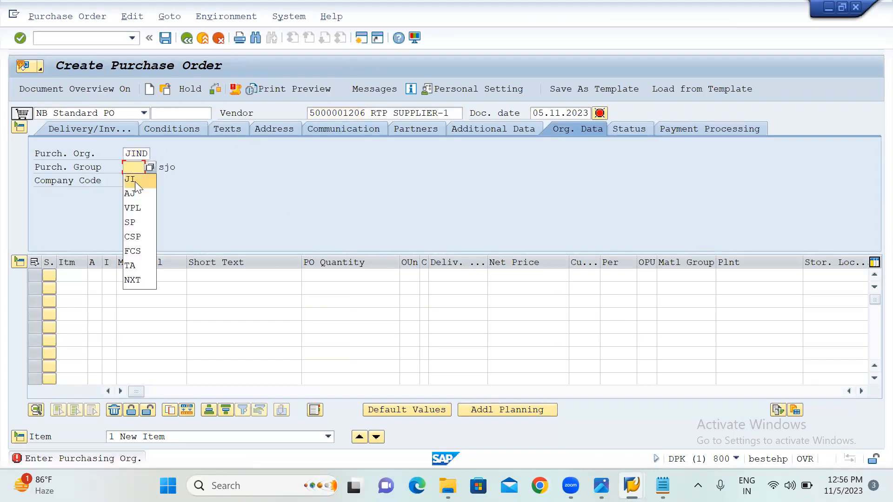
{"action": "left_click", "coordinate": [135, 181]}
{"action": "left_click", "coordinate": [136, 182]}
{"action": "left_click", "coordinate": [135, 192]}
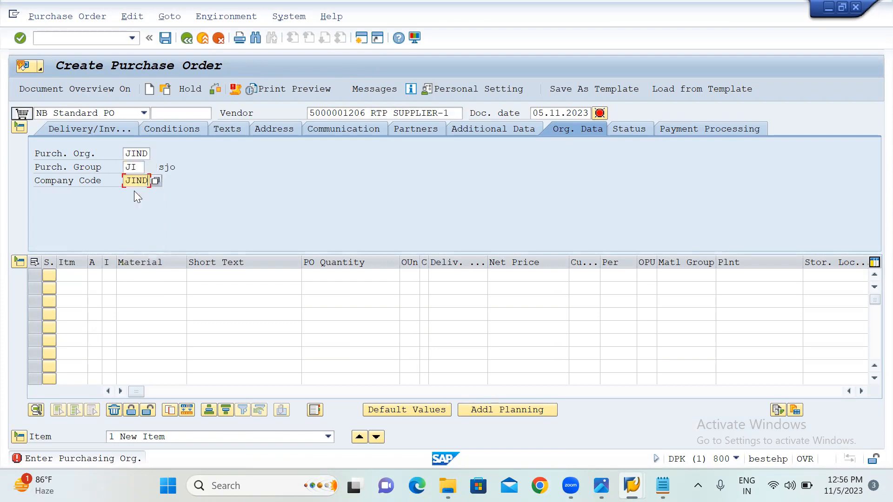
{"action": "key", "text": "Return"}
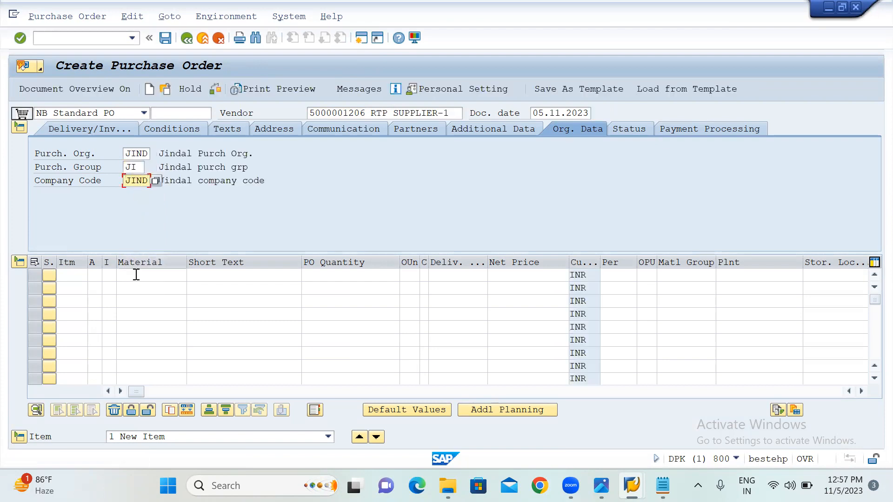
- Enter material 52000097 with an order quantity of 100 in the first item line
{"action": "left_click", "coordinate": [135, 275]}
{"action": "left_click", "coordinate": [136, 274]}
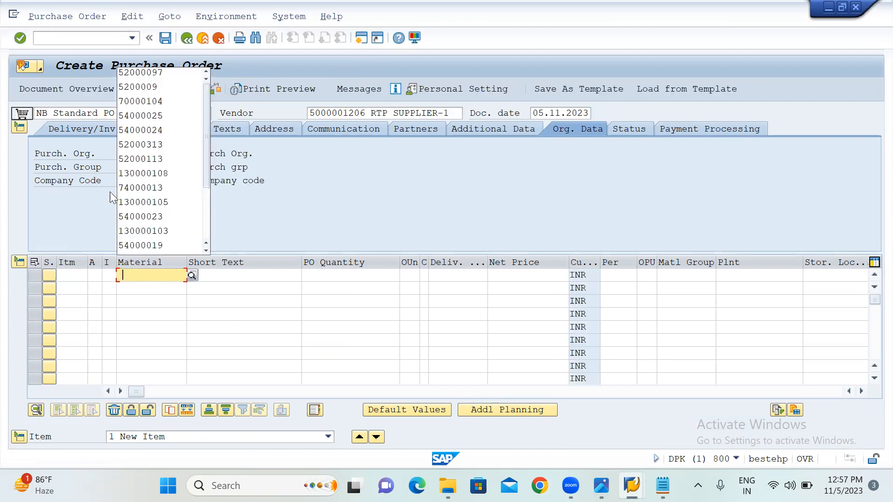
{"action": "left_click", "coordinate": [158, 71]}
{"action": "left_click", "coordinate": [346, 277]}
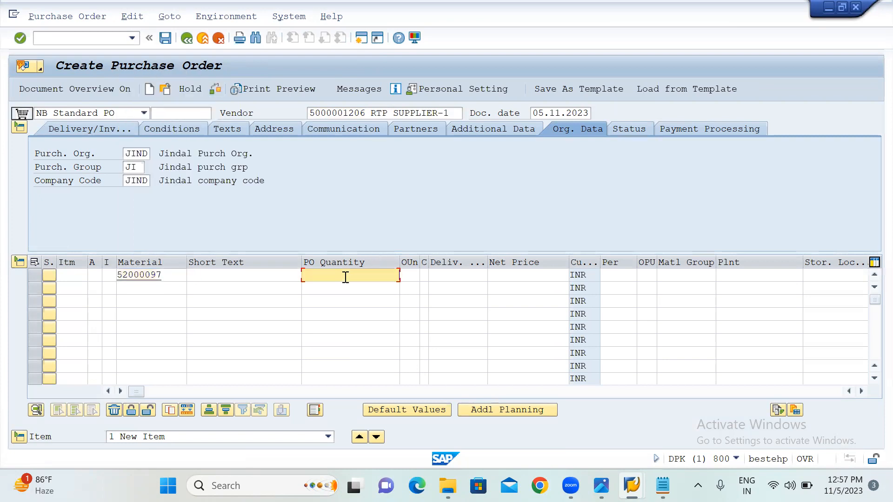
{"action": "left_click", "coordinate": [346, 277]}
{"action": "type", "text": "1"}
- Set the first item's delivery date to 16.11.2023 and its net price to 2000
{"action": "left_click", "coordinate": [459, 277]}
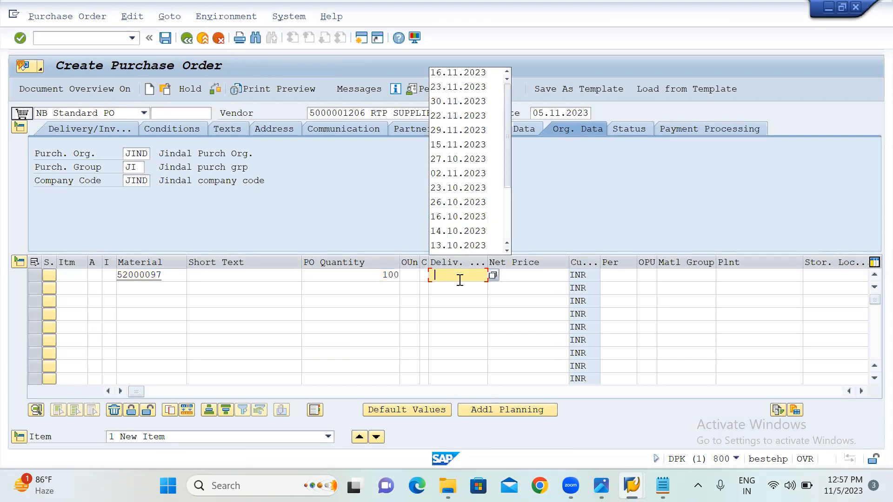
{"action": "left_click", "coordinate": [454, 74]}
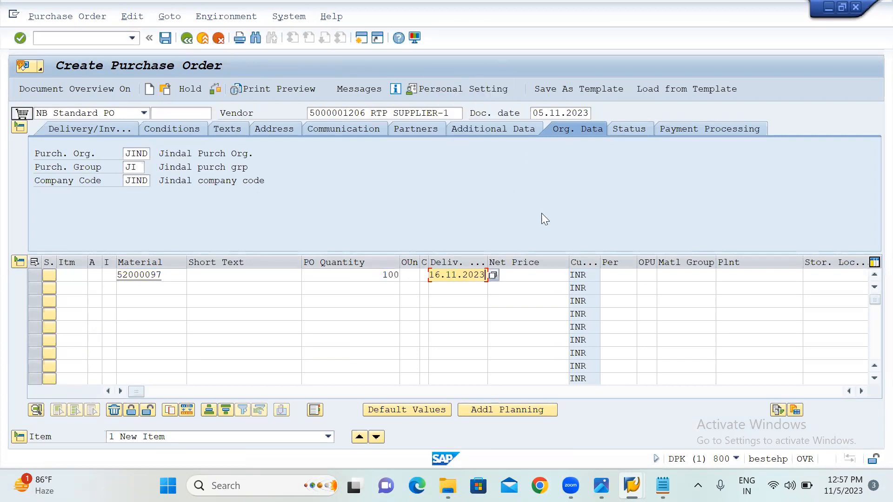
{"action": "left_click", "coordinate": [520, 274]}
{"action": "left_click", "coordinate": [543, 70]}
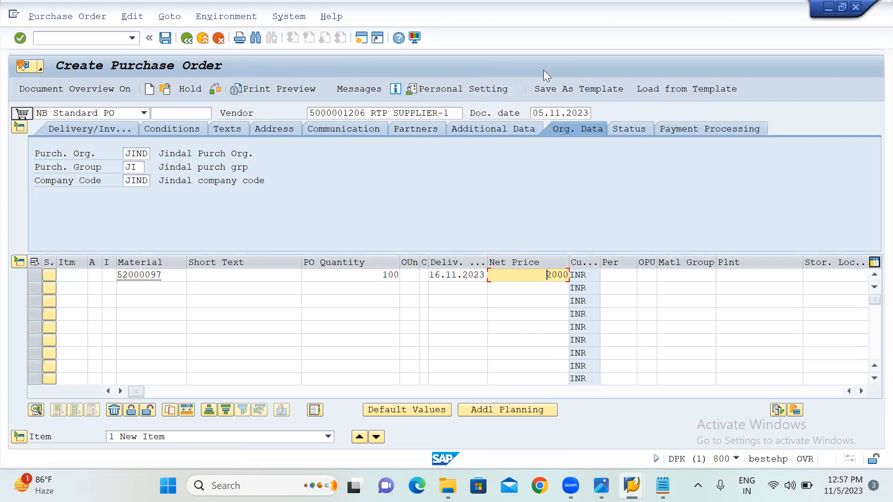
- Assign plant JI01 and storage location 1000 to the first item and confirm the line
{"action": "left_click", "coordinate": [750, 277]}
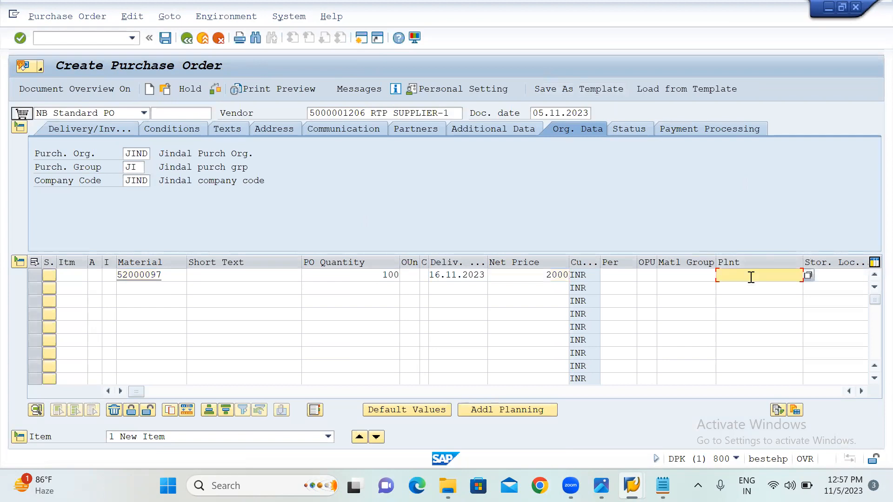
{"action": "type", "text": "A"}
{"action": "key", "text": "BackSpace"}
{"action": "type", "text": "JI01"}
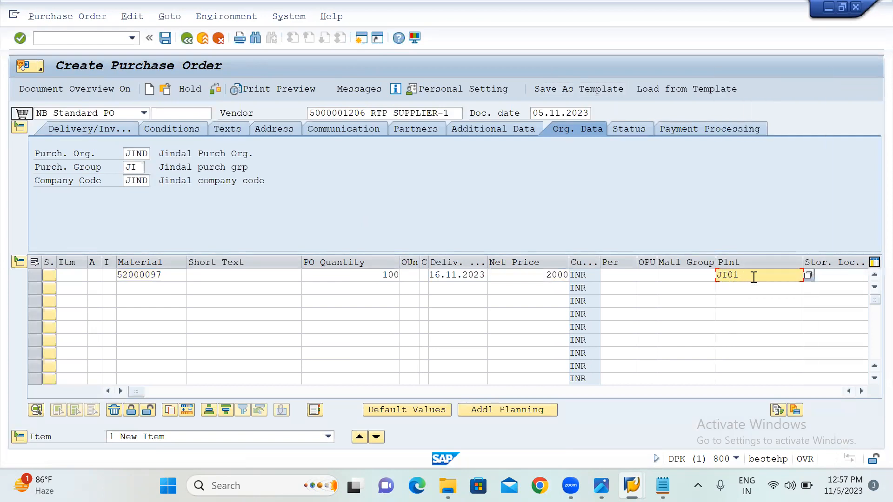
{"action": "left_click", "coordinate": [830, 278]}
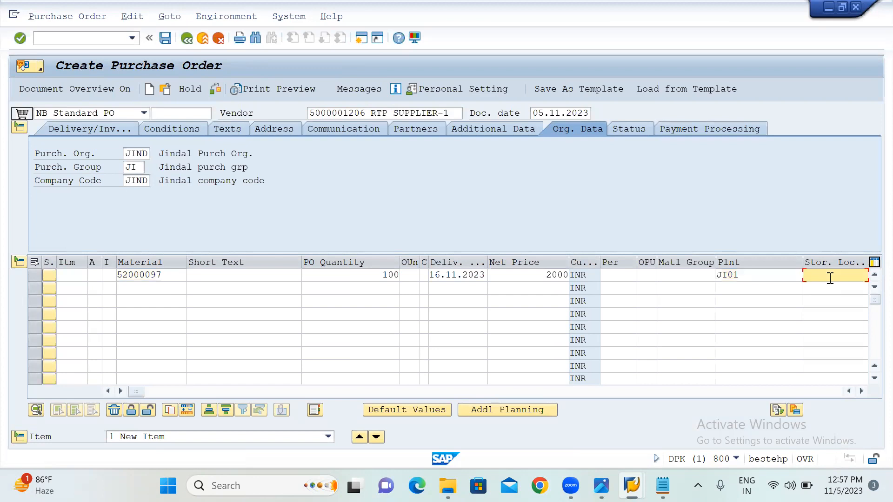
{"action": "type", "text": "1000"}
{"action": "key", "text": "Return"}
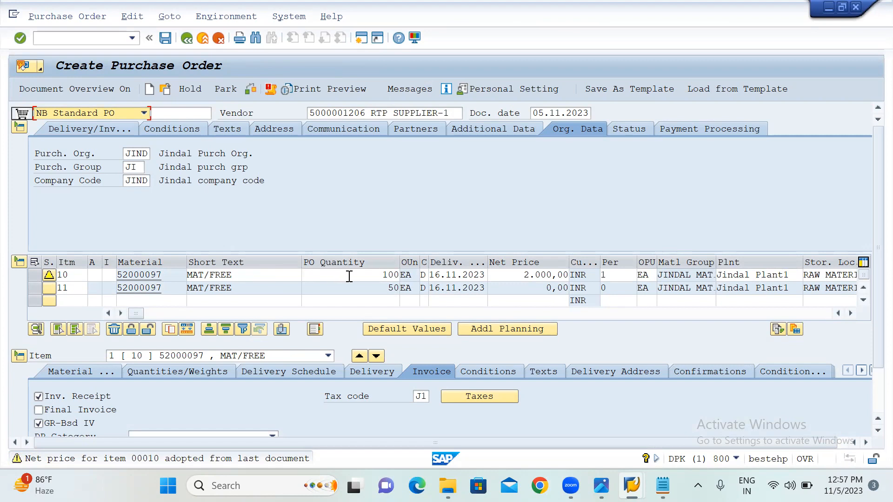
- Compare the quantities and net prices of item 10 and the free goods item 11
{"action": "left_click_drag", "start_coordinate": [349, 276], "coordinate": [421, 279]}
{"action": "left_click_drag", "start_coordinate": [369, 291], "coordinate": [415, 297]}
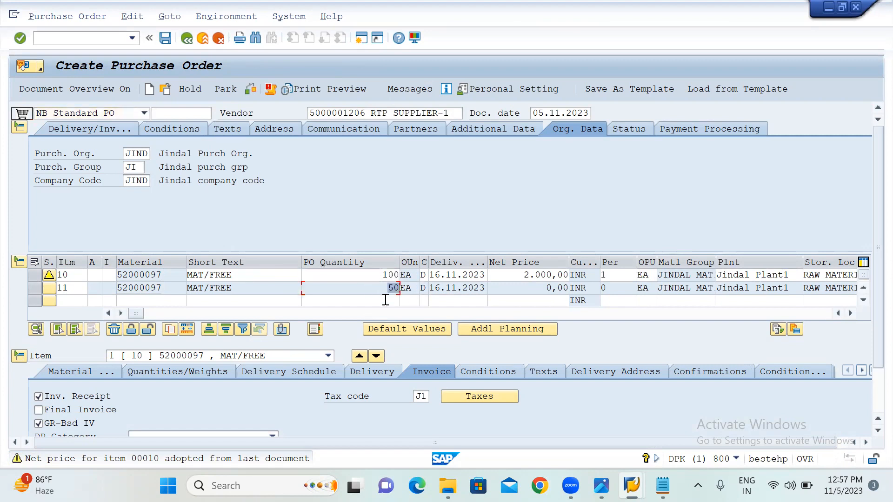
{"action": "left_click_drag", "start_coordinate": [352, 279], "coordinate": [413, 282]}
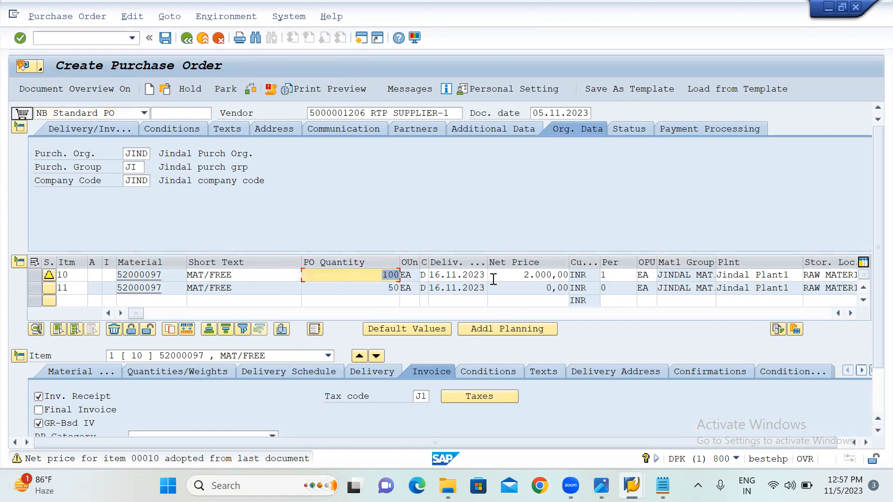
{"action": "left_click_drag", "start_coordinate": [506, 275], "coordinate": [574, 274]}
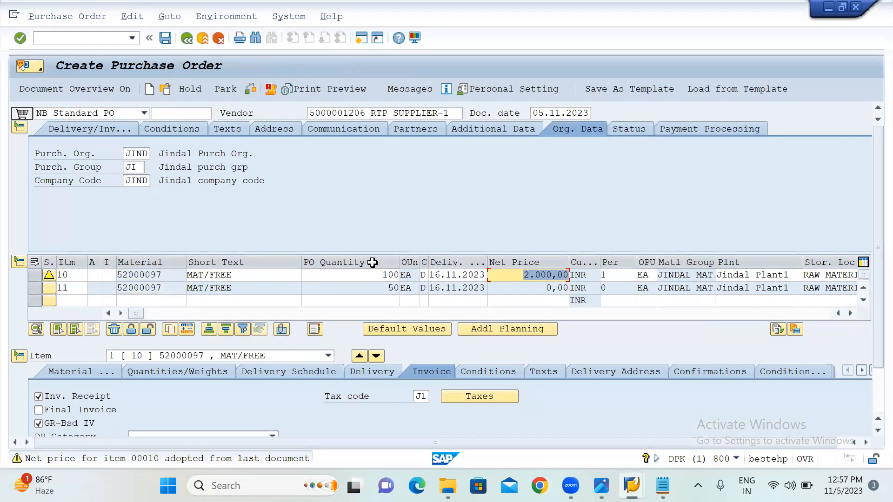
{"action": "left_click_drag", "start_coordinate": [372, 274], "coordinate": [405, 291]}
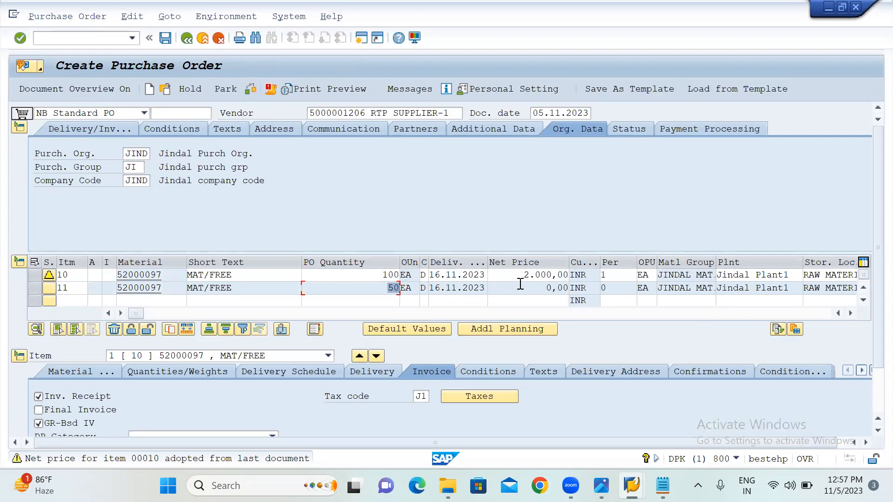
{"action": "left_click_drag", "start_coordinate": [521, 289], "coordinate": [584, 293]}
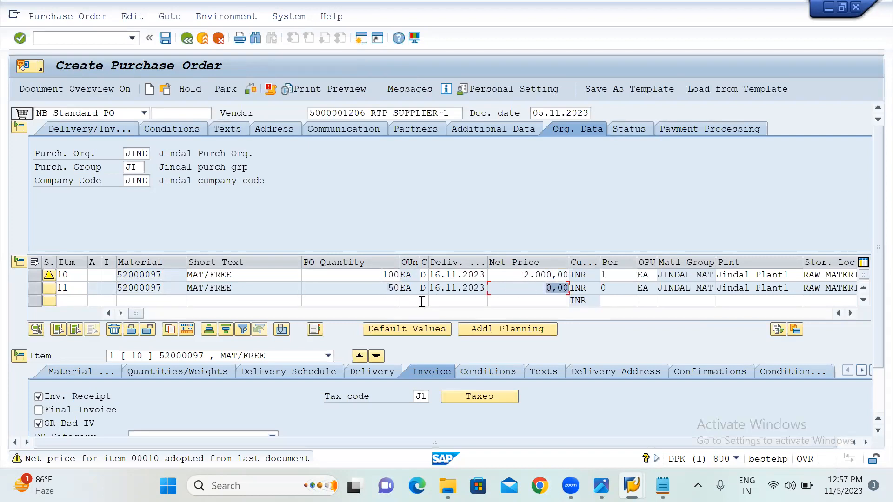
{"action": "left_click_drag", "start_coordinate": [369, 275], "coordinate": [406, 276]}
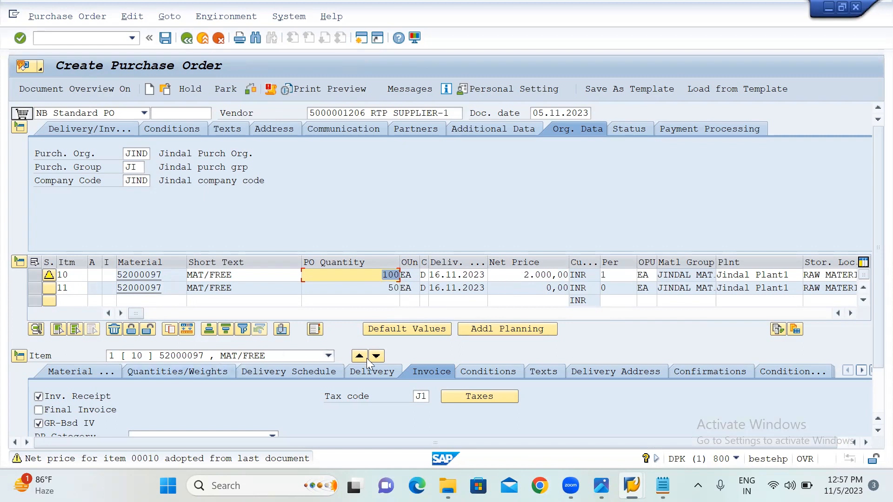
{"action": "scroll", "coordinate": [228, 380], "scroll_direction": "down", "scroll_amount": 1}
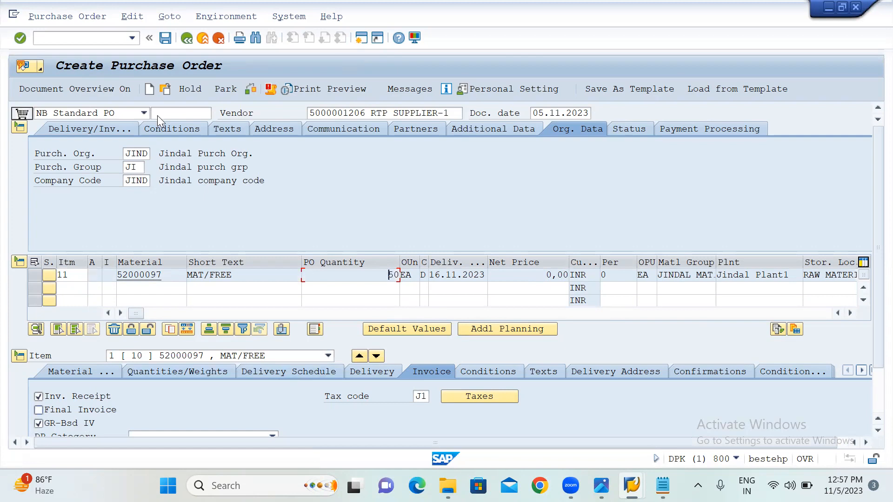
- Check the purchase order, accept its warning messages and save it
{"action": "left_click", "coordinate": [272, 89]}
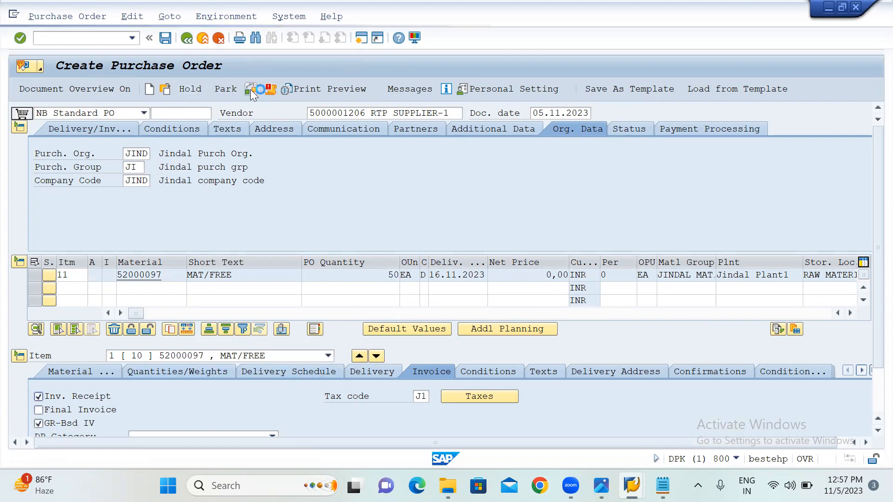
{"action": "left_click", "coordinate": [250, 89]}
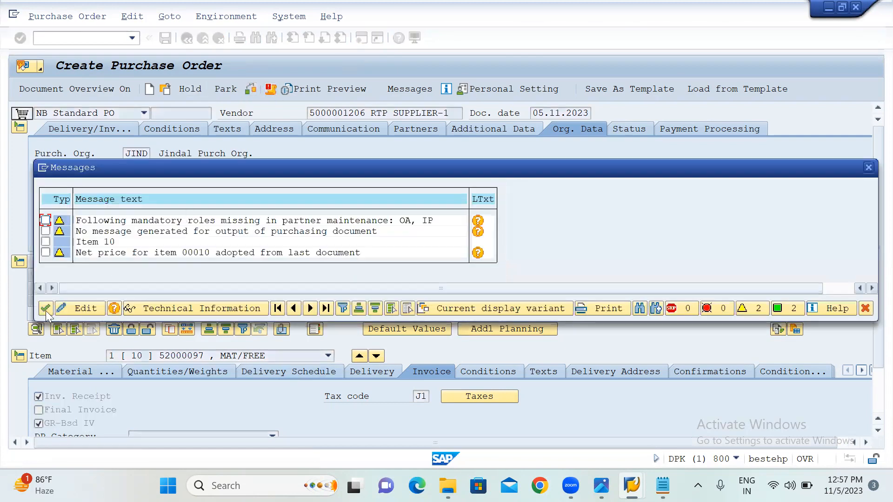
{"action": "left_click", "coordinate": [46, 308]}
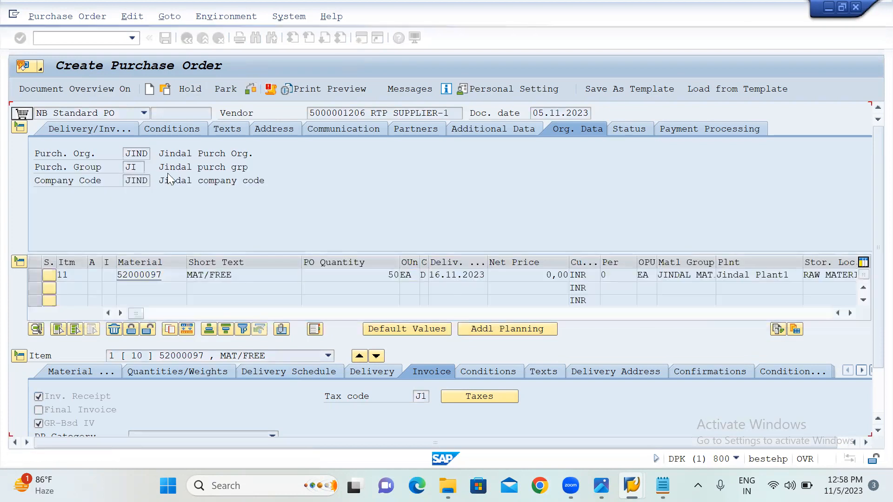
{"action": "left_click", "coordinate": [163, 40]}
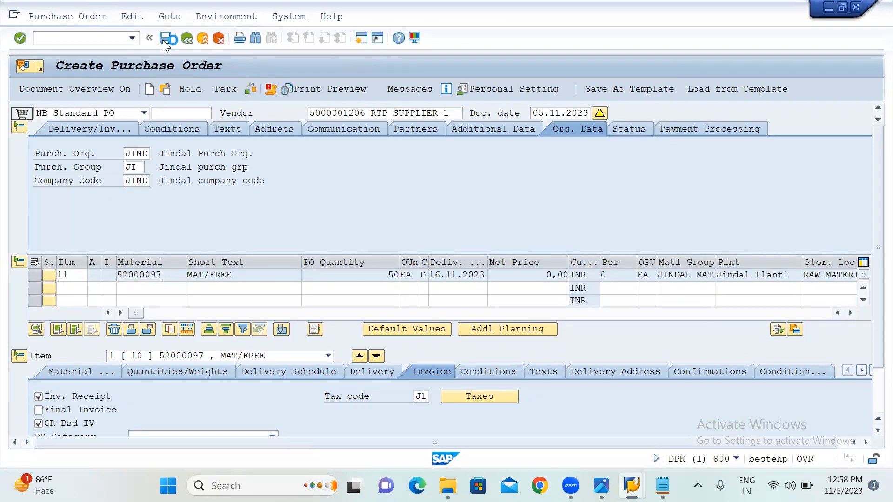
{"action": "left_click", "coordinate": [213, 253]}
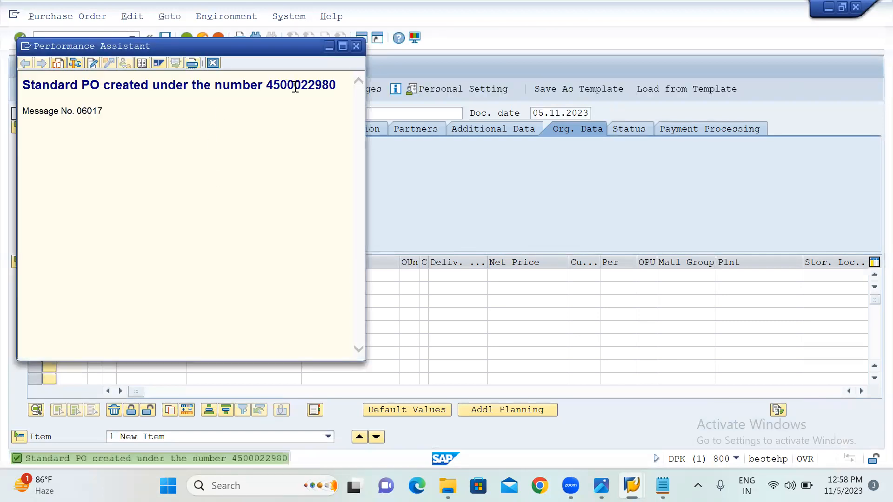
- Copy the new purchase order number from the message details and close them
{"action": "double_click", "coordinate": [294, 86]}
{"action": "key", "text": "ctrl+c"}
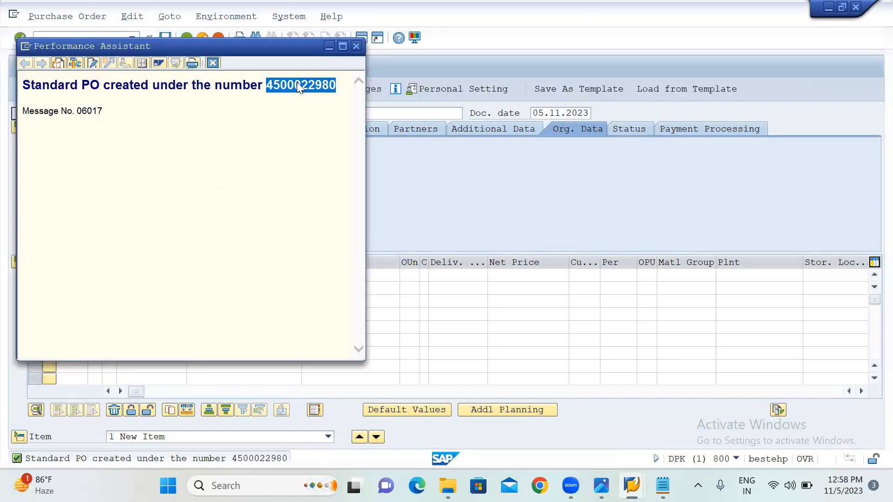
{"action": "key", "text": "Escape"}
- Start a goods receipt for purchase order and load the items of the copied order number
{"action": "left_click", "coordinate": [104, 39]}
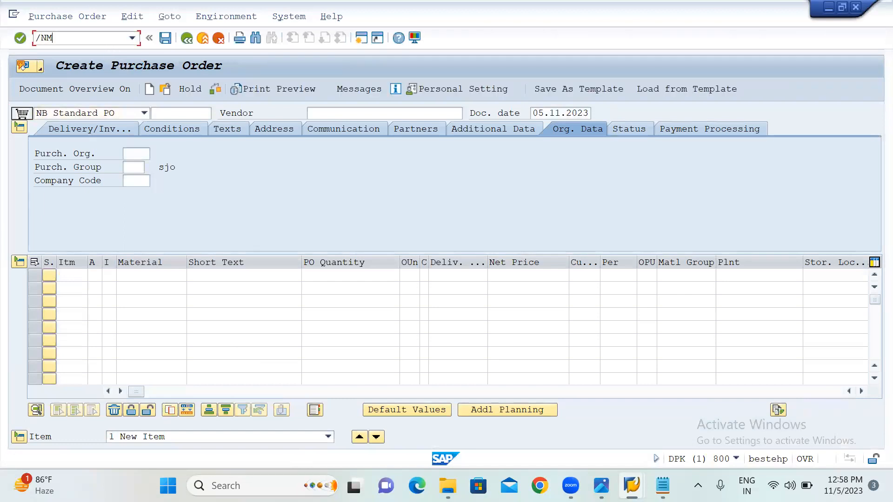
{"action": "key", "text": "Return"}
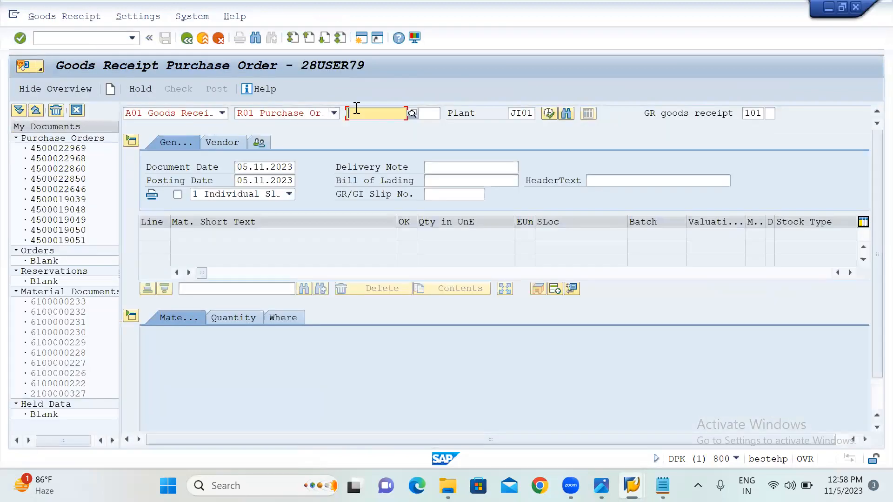
{"action": "key", "text": "ctrl+v"}
{"action": "key", "text": "Return"}
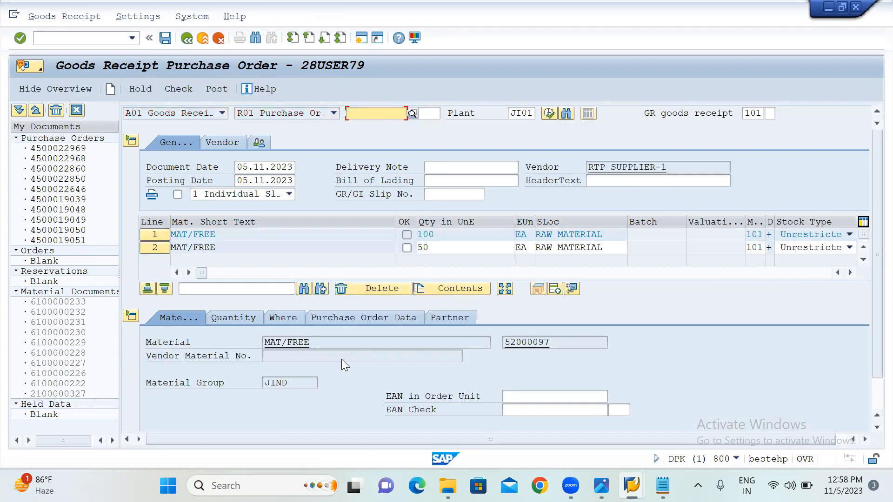
- Mark both MAT/FREE lines as OK, check the goods receipt, accept the logged warnings and post it
{"action": "scroll", "coordinate": [343, 364], "scroll_direction": "down", "scroll_amount": 1}
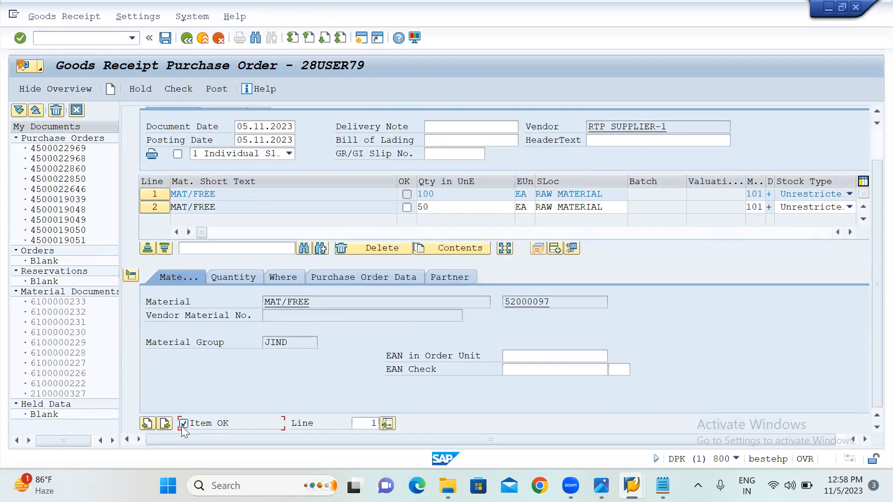
{"action": "left_click", "coordinate": [409, 210]}
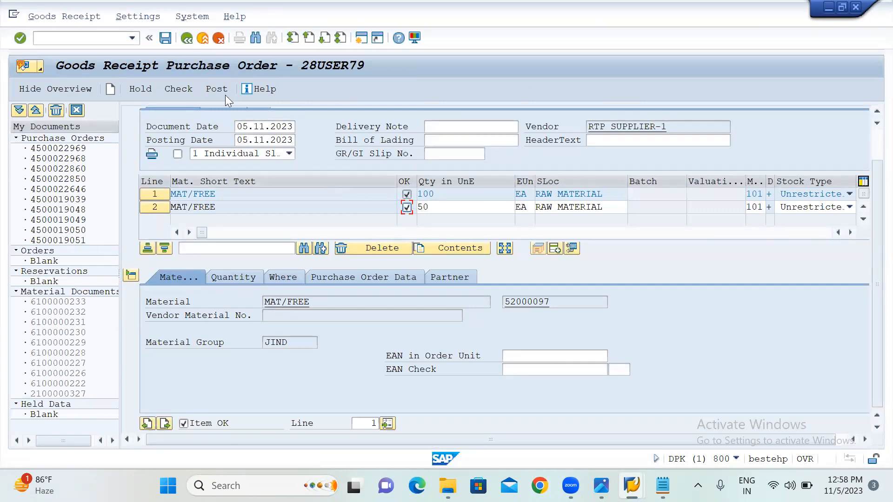
{"action": "left_click", "coordinate": [188, 90]}
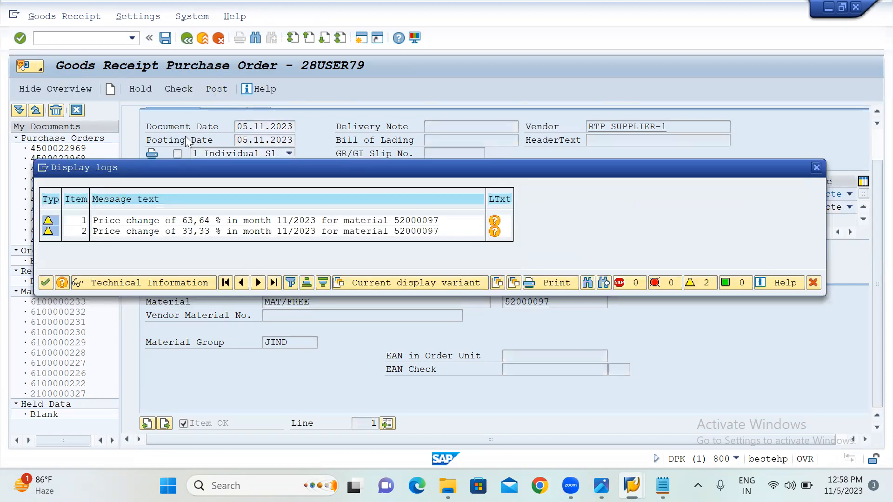
{"action": "left_click", "coordinate": [48, 282]}
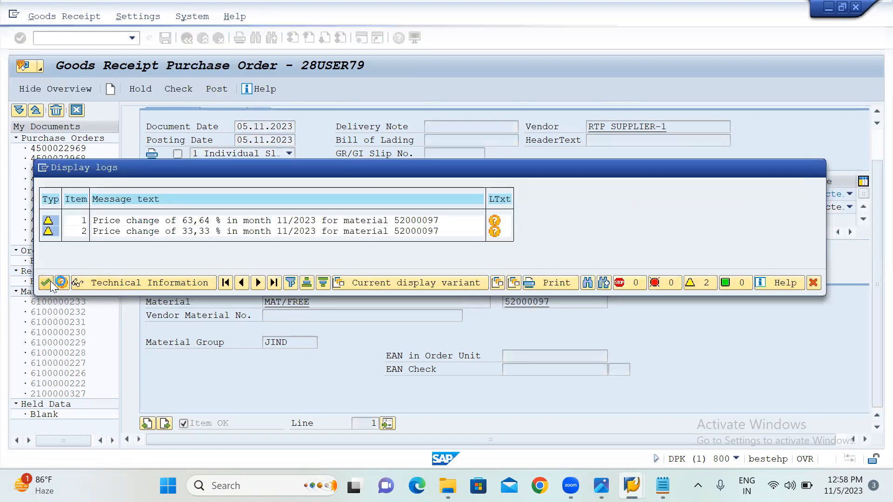
{"action": "left_click", "coordinate": [216, 90]}
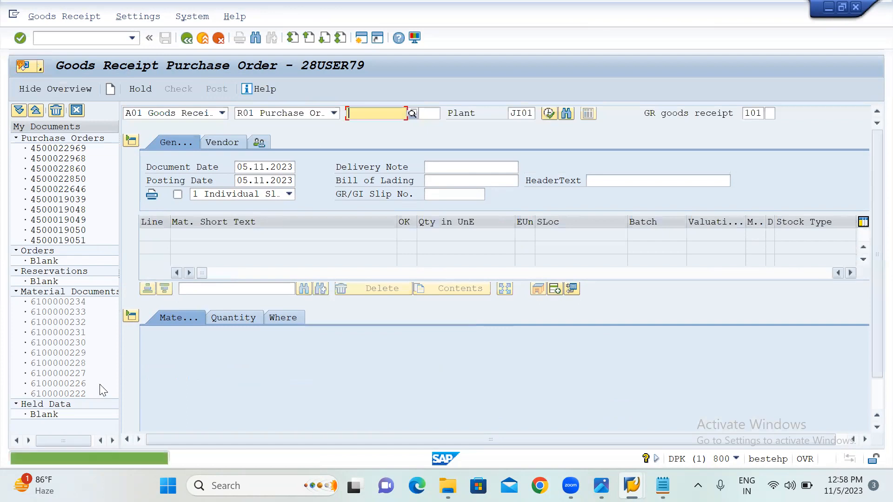
- Run the MMBE stock overview for material 52000097 in plant JI01
{"action": "left_click", "coordinate": [60, 37]}
{"action": "type", "text": "/NMMBE"}
{"action": "key", "text": "Return"}
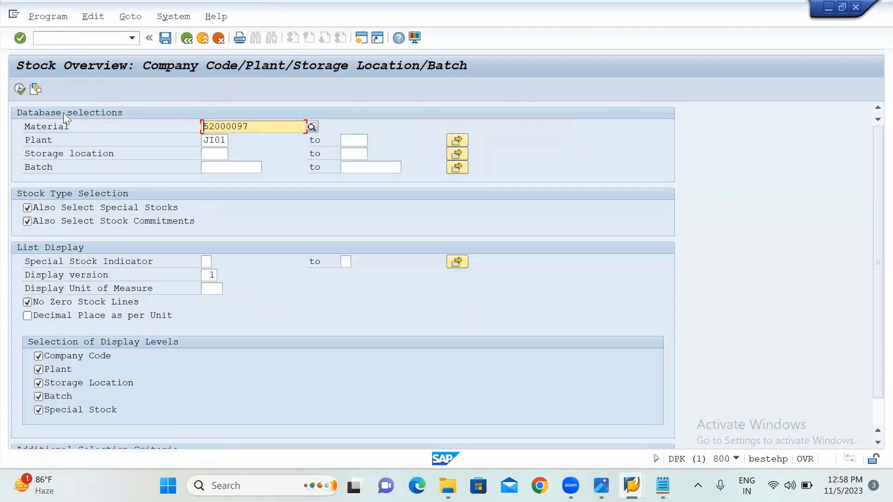
{"action": "left_click", "coordinate": [20, 91]}
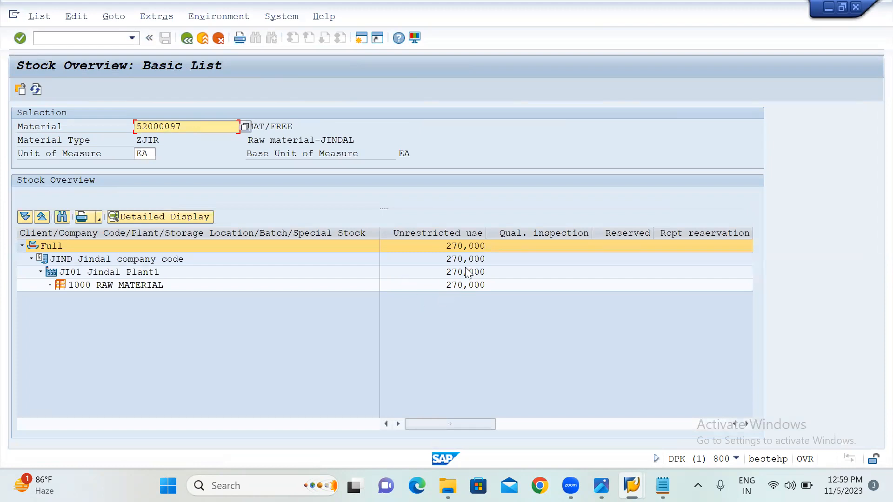
- Start a MIRO incoming invoice with invoice date 05.11.2023 and tax code J1 (Jindal 18%)
{"action": "left_click", "coordinate": [73, 40]}
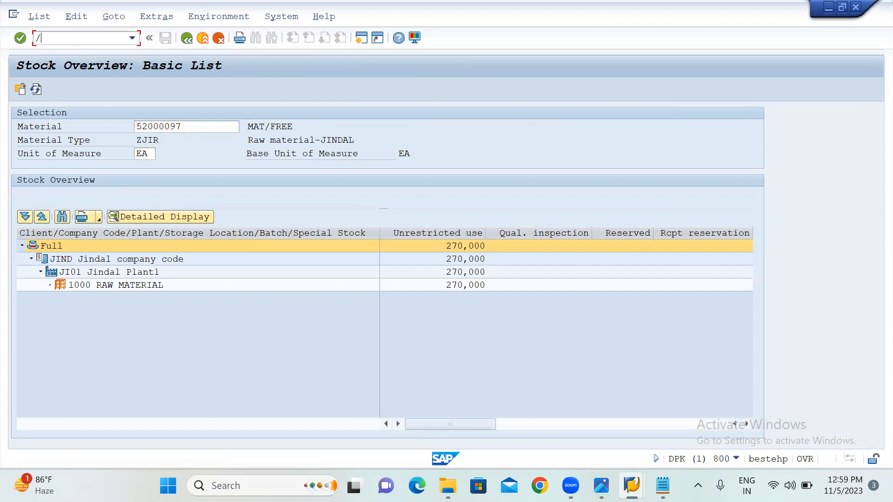
{"action": "key", "text": "Return"}
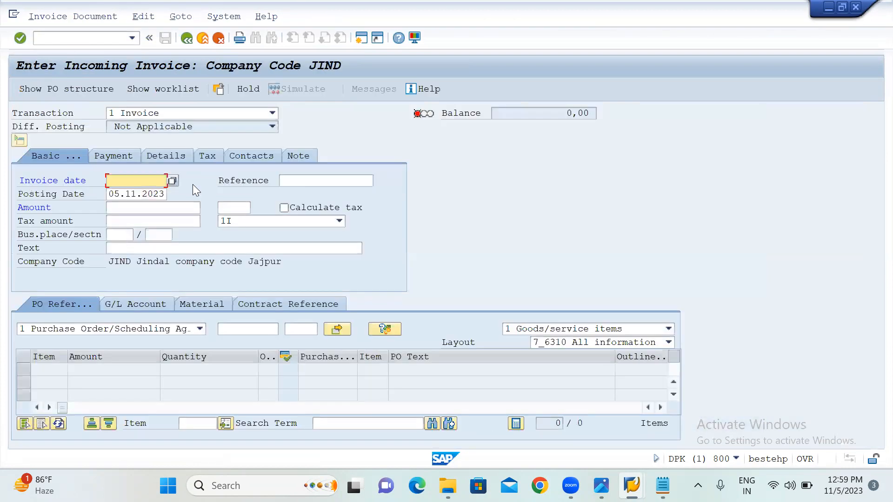
{"action": "left_click", "coordinate": [138, 184]}
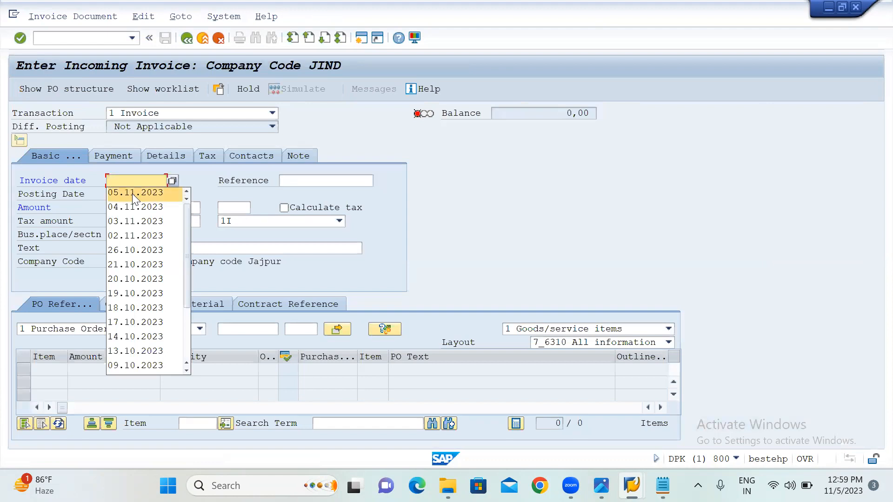
{"action": "left_click", "coordinate": [132, 193]}
{"action": "left_click", "coordinate": [261, 222]}
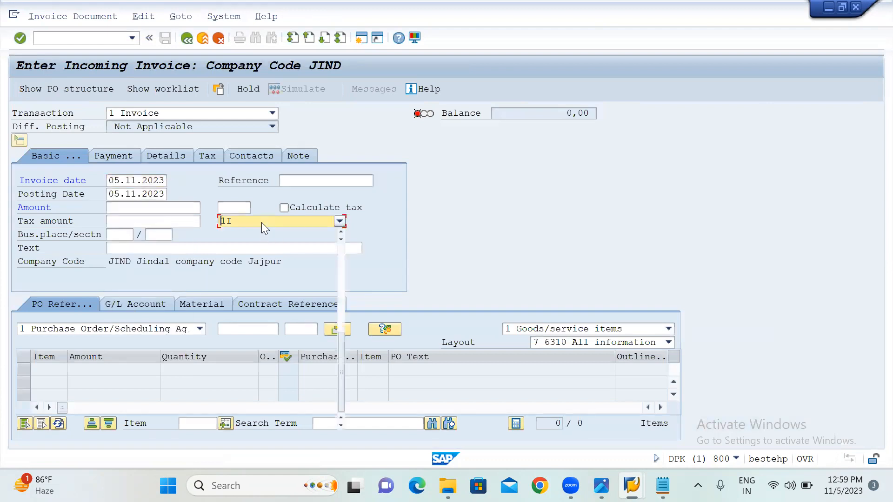
{"action": "scroll", "coordinate": [261, 222], "scroll_direction": "up", "scroll_amount": 5}
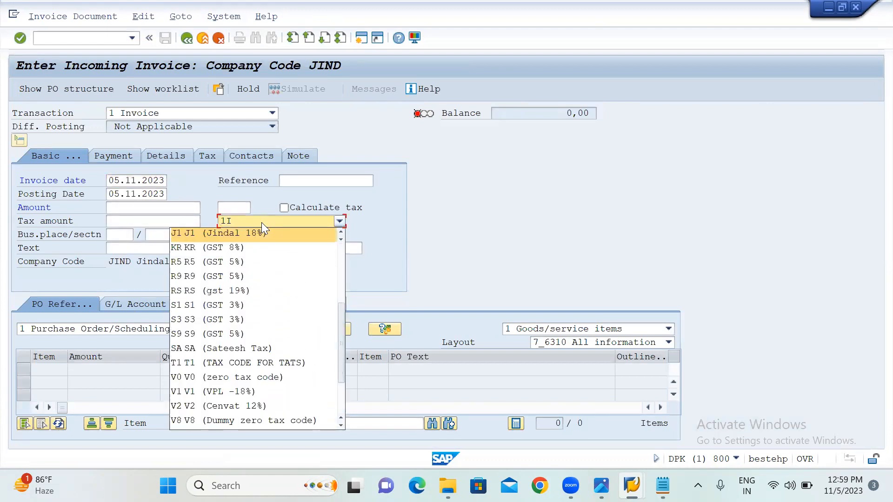
{"action": "key", "text": "Return"}
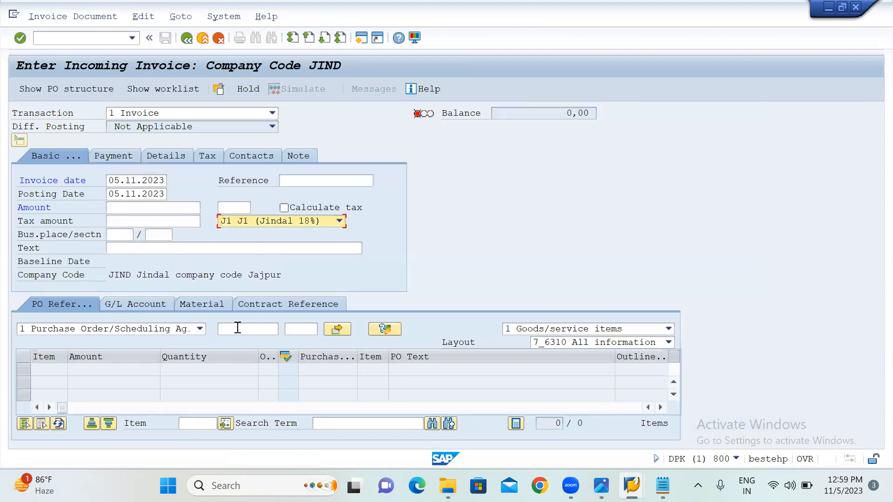
- Load the items of the copied purchase order number into the invoice and set the payment baseline date to 05.11.2023
{"action": "left_click", "coordinate": [237, 329]}
{"action": "key", "text": "ctrl+v"}
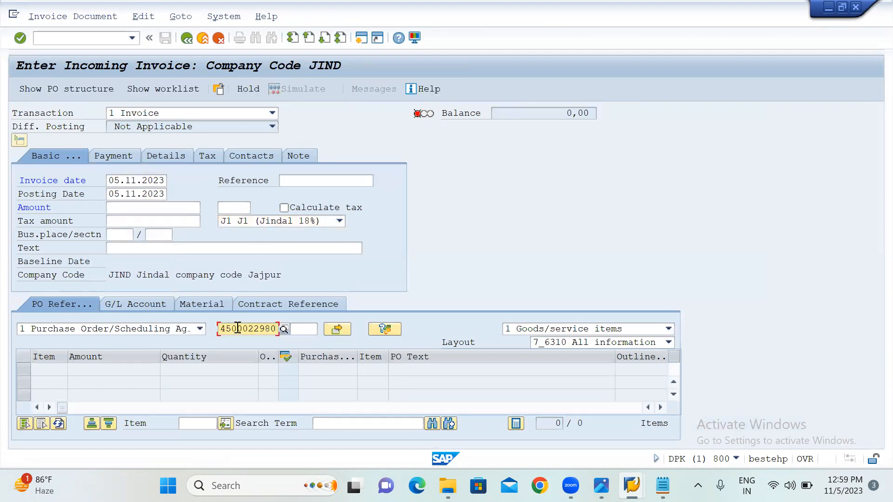
{"action": "key", "text": "Return"}
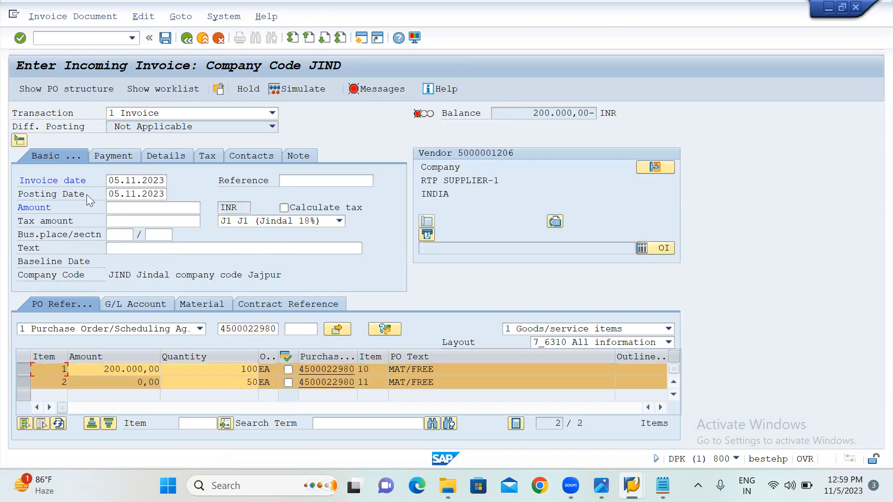
{"action": "left_click", "coordinate": [112, 161]}
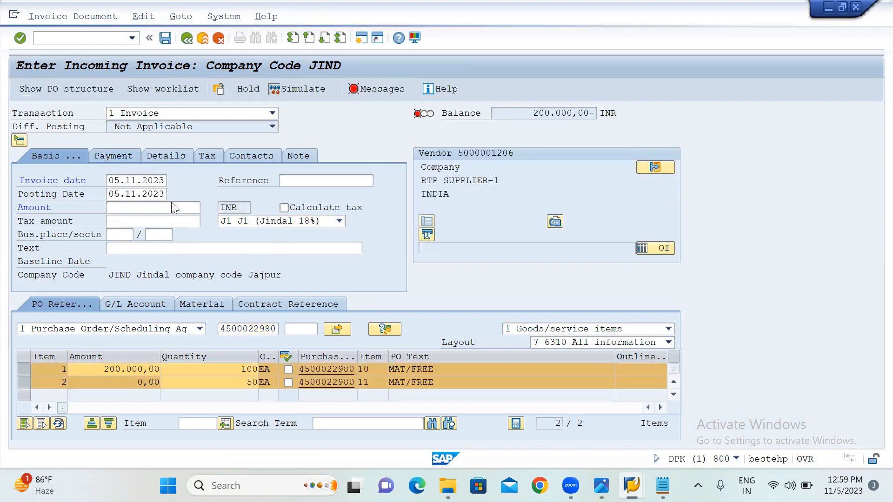
{"action": "left_click", "coordinate": [99, 181]}
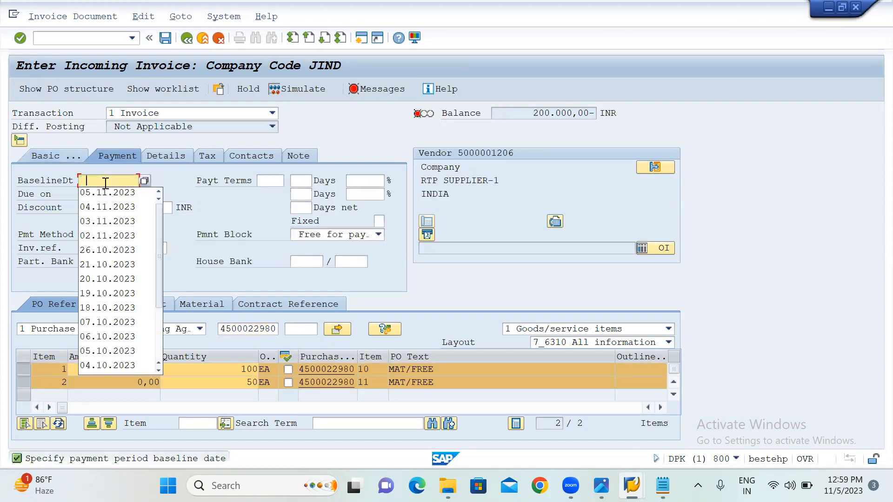
{"action": "left_click", "coordinate": [100, 192]}
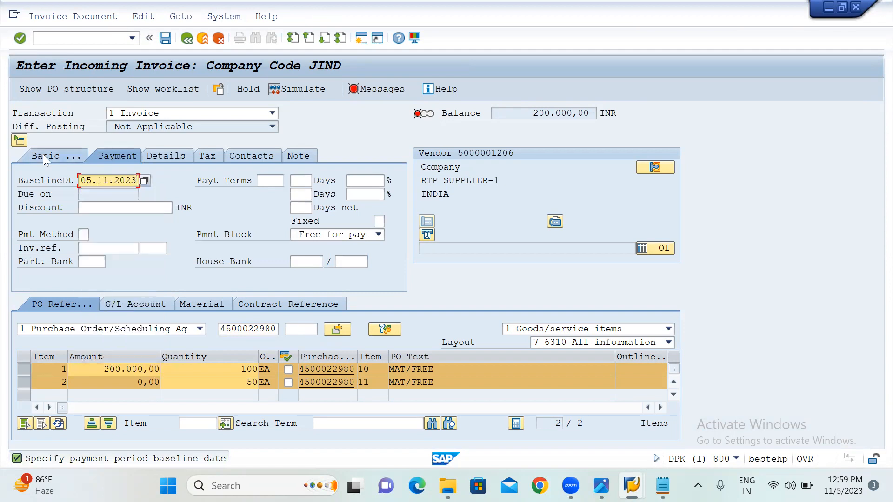
{"action": "left_click", "coordinate": [43, 154]}
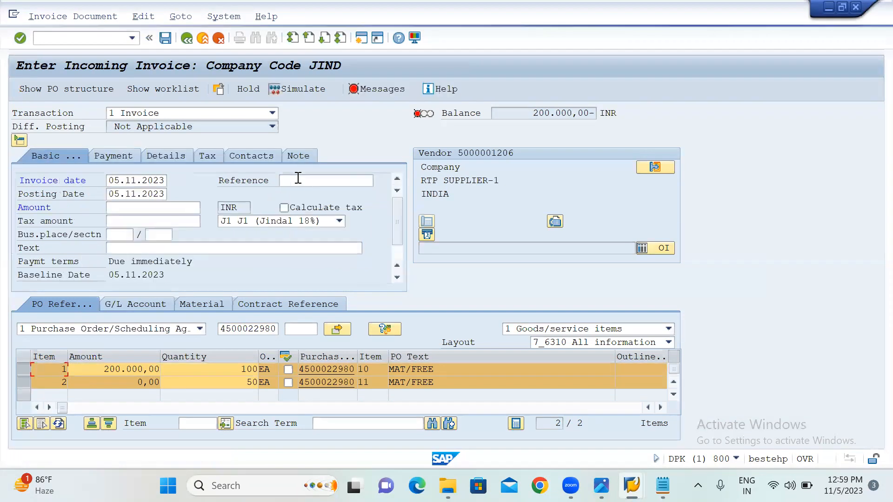
- Turn on tax calculation and enter the balance of 236.000,00 INR as the invoice amount
{"action": "left_click", "coordinate": [284, 207]}
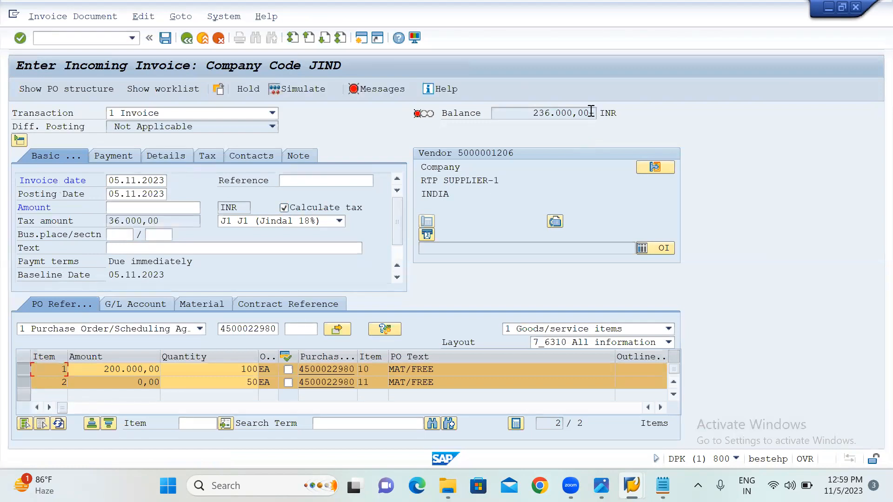
{"action": "left_click_drag", "start_coordinate": [590, 112], "coordinate": [511, 115]}
{"action": "key", "text": "ctrl+c"}
{"action": "left_click", "coordinate": [487, 117]}
{"action": "left_click", "coordinate": [125, 208]}
{"action": "key", "text": "ctrl+v"}
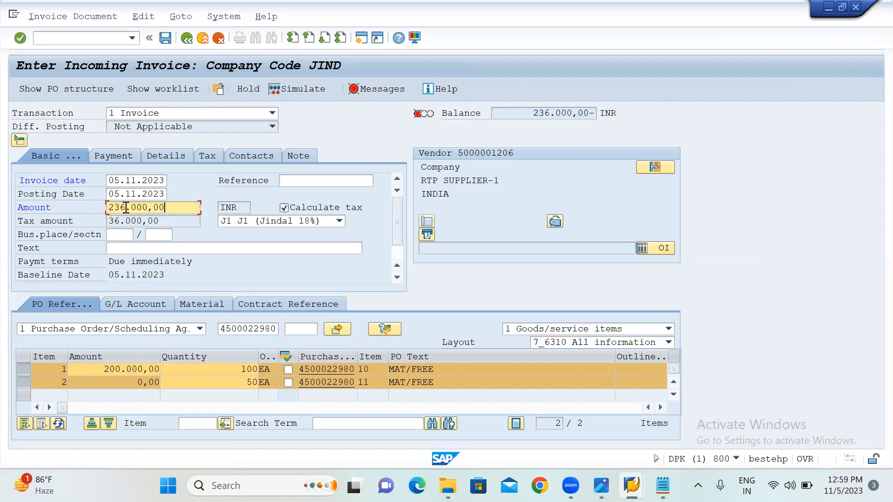
{"action": "key", "text": "Return"}
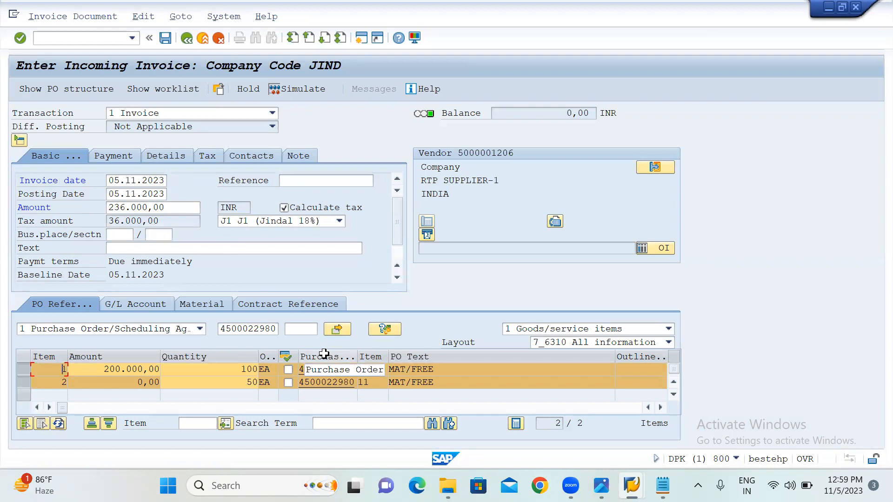
- Simulate and post the incoming invoice, and review the free goods process notes in Notepad
{"action": "left_click", "coordinate": [302, 90]}
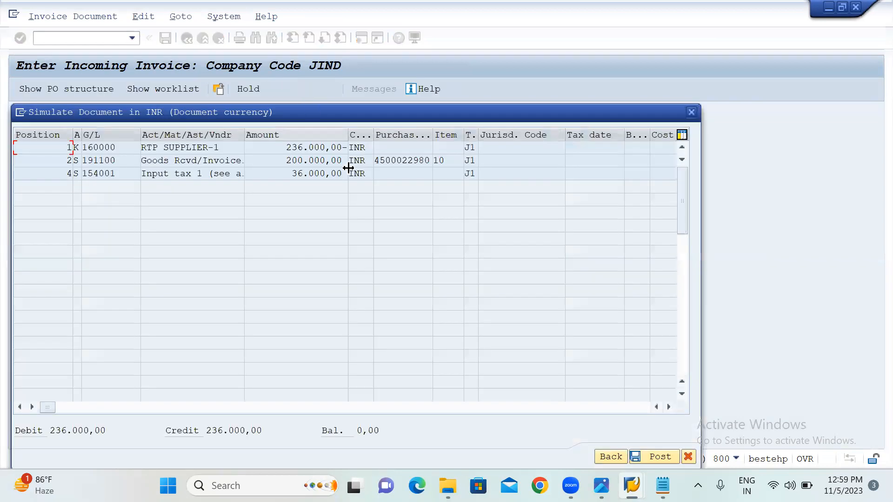
{"action": "left_click", "coordinate": [653, 458]}
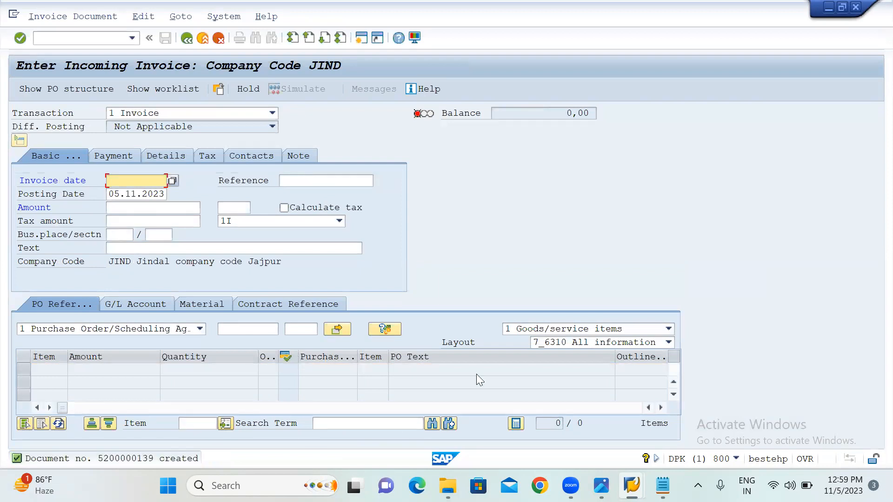
{"action": "left_click", "coordinate": [663, 486]}
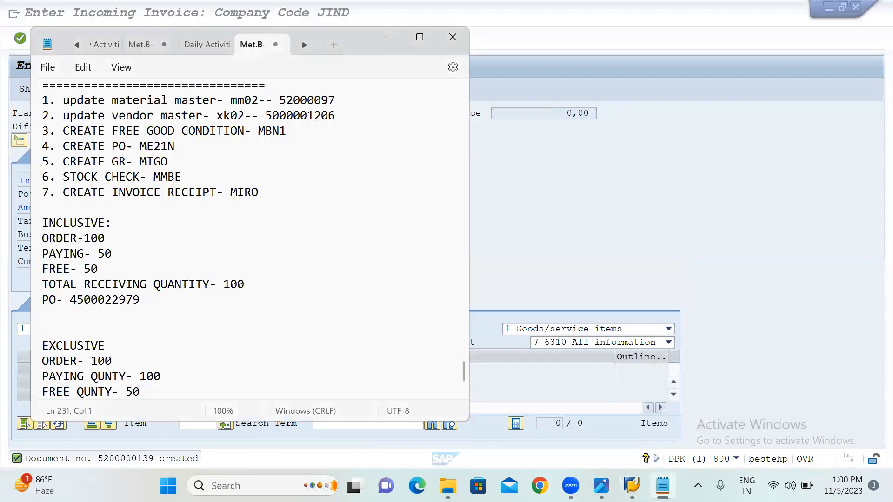
{"action": "left_click", "coordinate": [578, 227]}
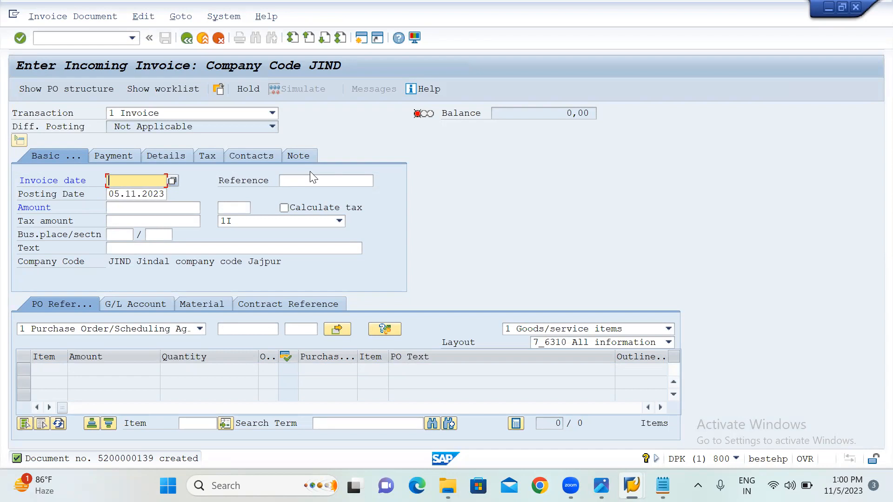
- Run transaction SPRO and open the SAP Reference IMG
{"action": "left_click", "coordinate": [67, 41]}
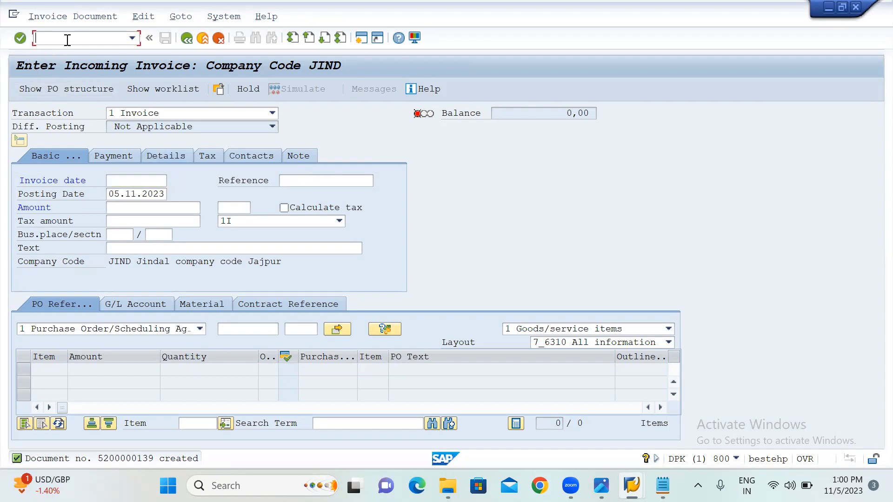
{"action": "type", "text": "/NSPRO"}
{"action": "key", "text": "Return"}
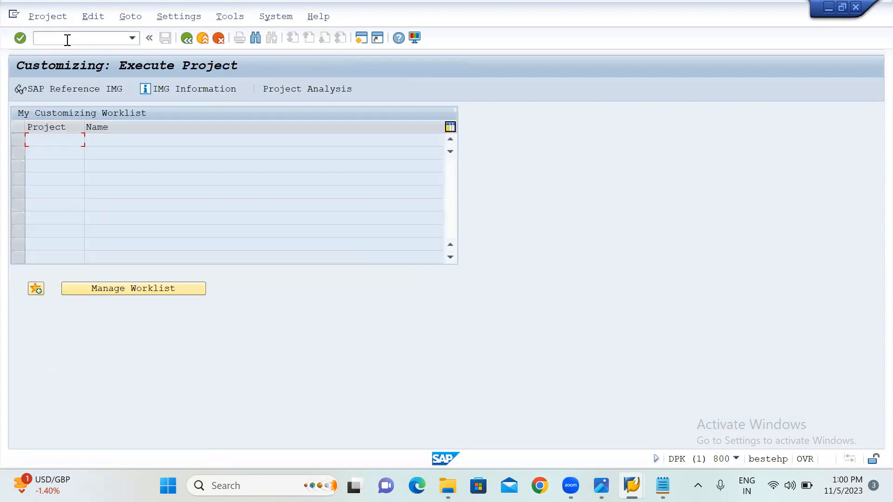
{"action": "left_click", "coordinate": [66, 90]}
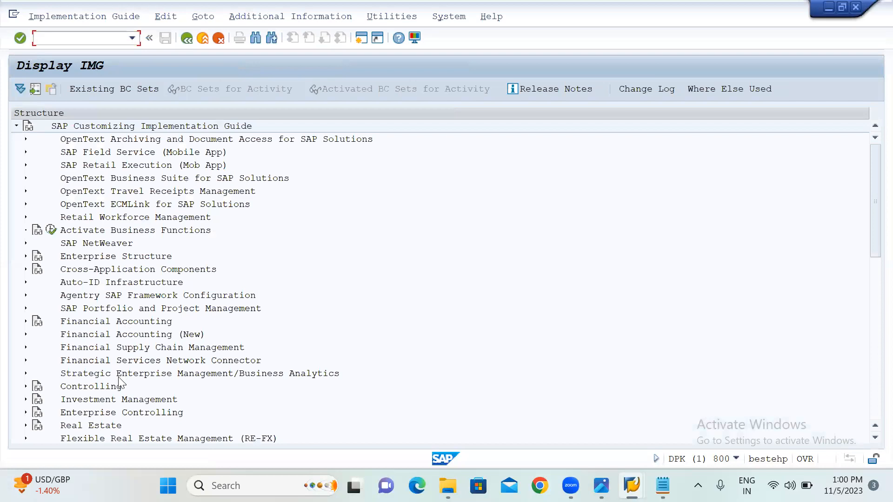
- Expand the IMG through Materials Management, Purchasing and Discount in Kind to the activities of Define And Assign Discount-in-Kind Schema
{"action": "scroll", "coordinate": [119, 381], "scroll_direction": "down", "scroll_amount": 2}
{"action": "scroll", "coordinate": [119, 381], "scroll_direction": "down", "scroll_amount": 3}
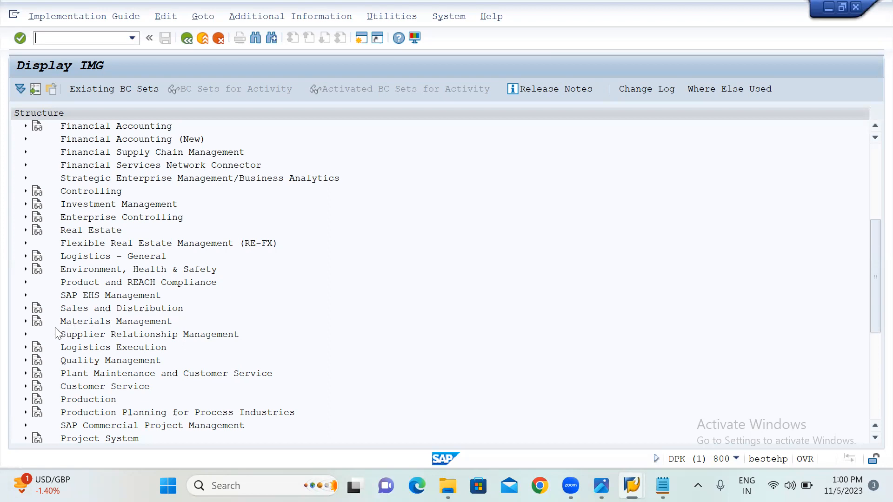
{"action": "left_click", "coordinate": [23, 321]}
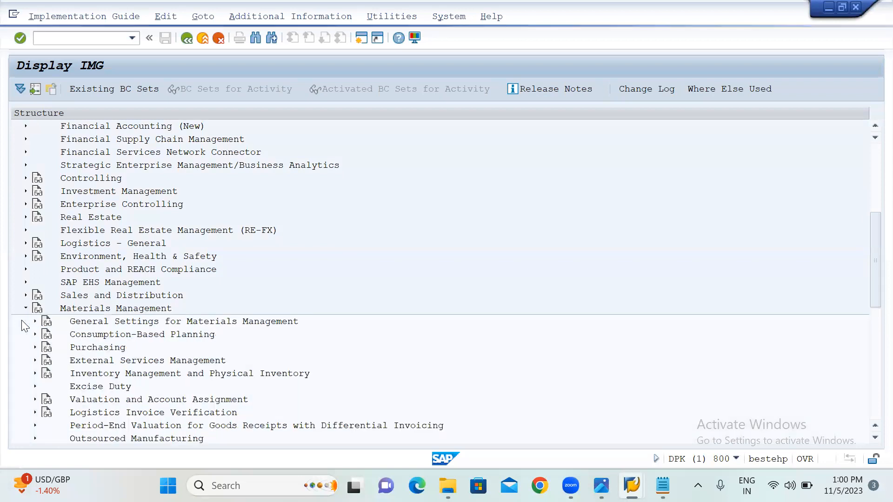
{"action": "scroll", "coordinate": [166, 336], "scroll_direction": "down", "scroll_amount": 6}
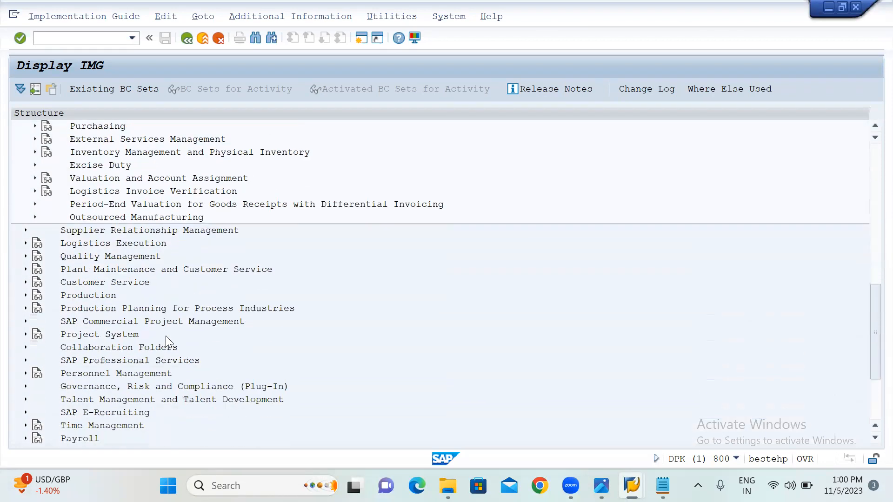
{"action": "scroll", "coordinate": [165, 336], "scroll_direction": "up", "scroll_amount": 3}
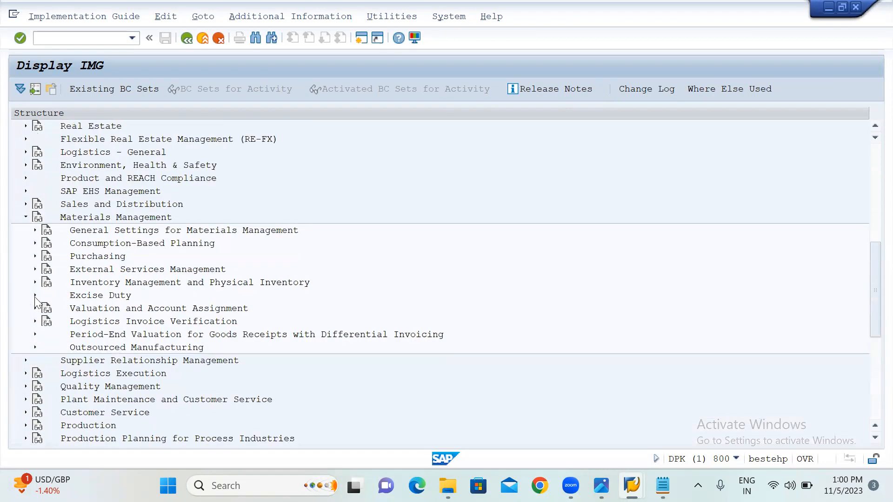
{"action": "left_click", "coordinate": [35, 258]}
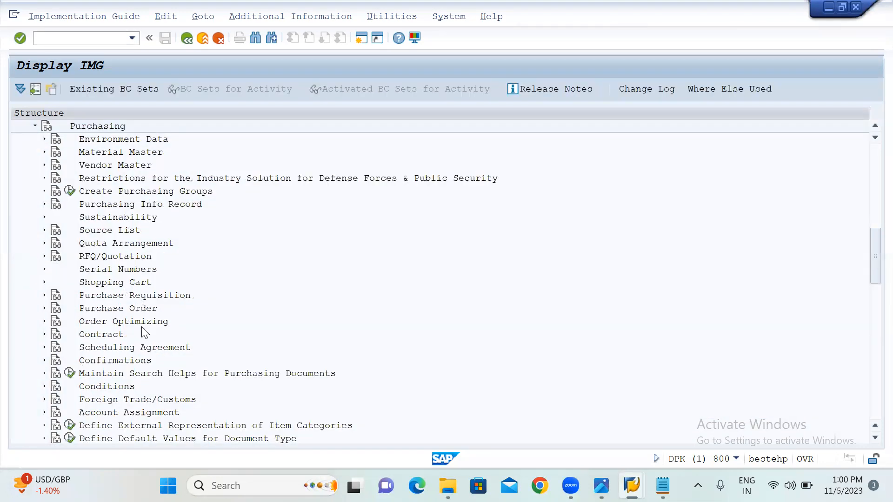
{"action": "scroll", "coordinate": [144, 334], "scroll_direction": "down", "scroll_amount": 5}
{"action": "scroll", "coordinate": [144, 334], "scroll_direction": "down", "scroll_amount": 2}
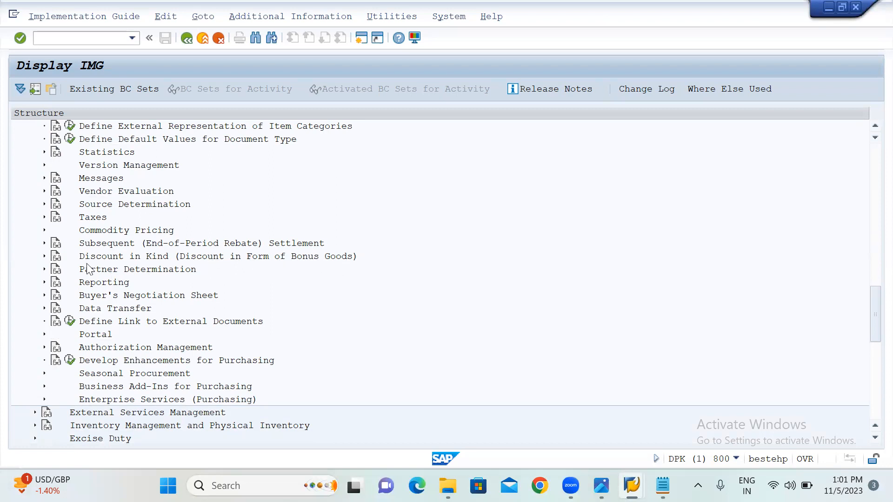
{"action": "left_click", "coordinate": [44, 256]}
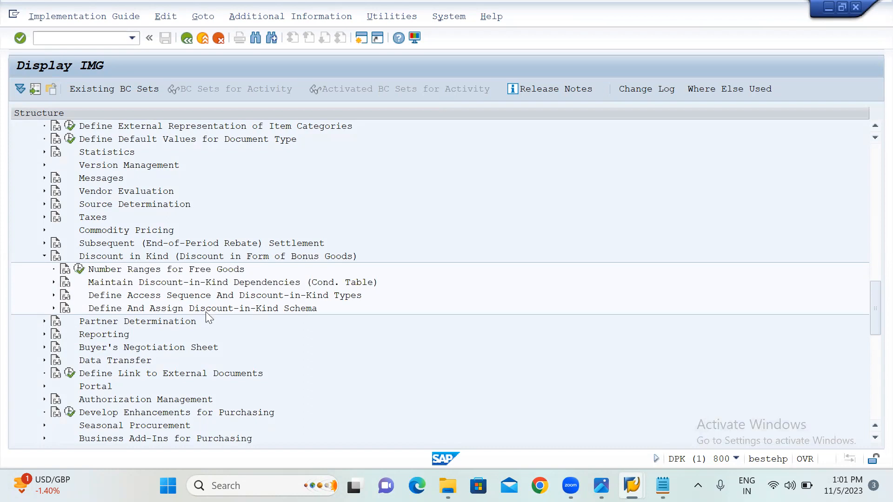
{"action": "left_click", "coordinate": [53, 308]}
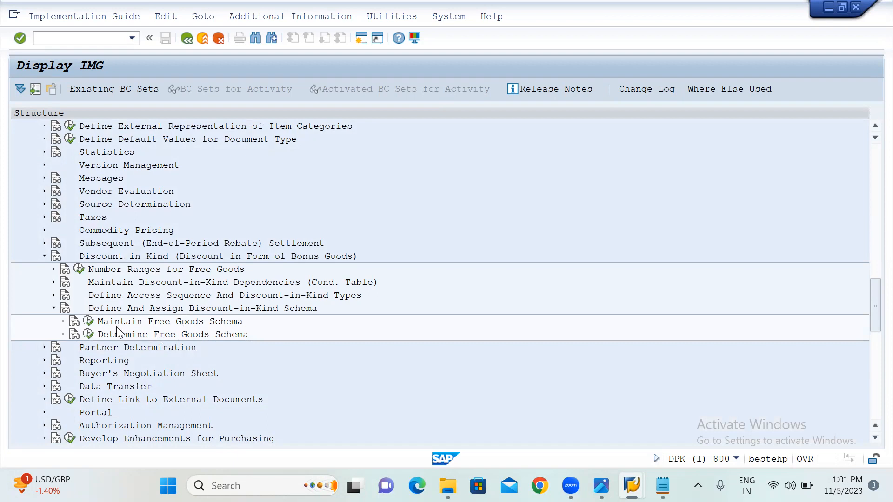
- Open Maintain Free Goods Schema, examine the control data of procedure NR0001 and return to the IMG
{"action": "left_click", "coordinate": [88, 322]}
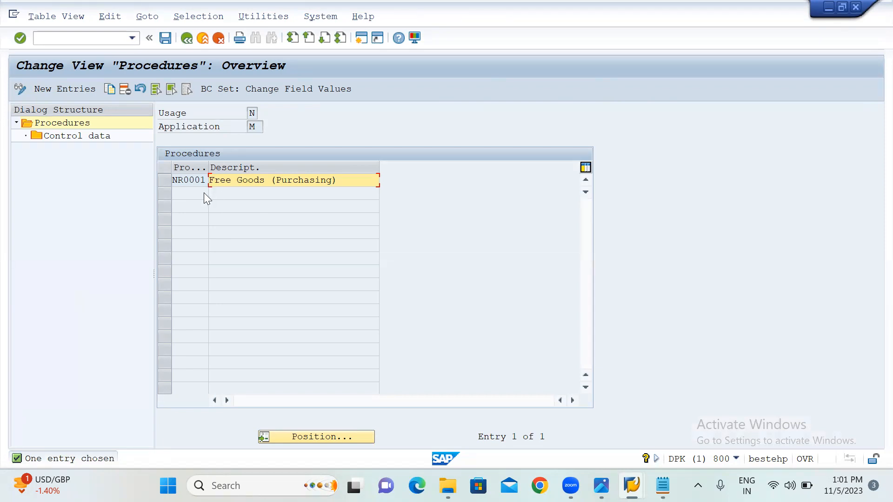
{"action": "left_click", "coordinate": [164, 180]}
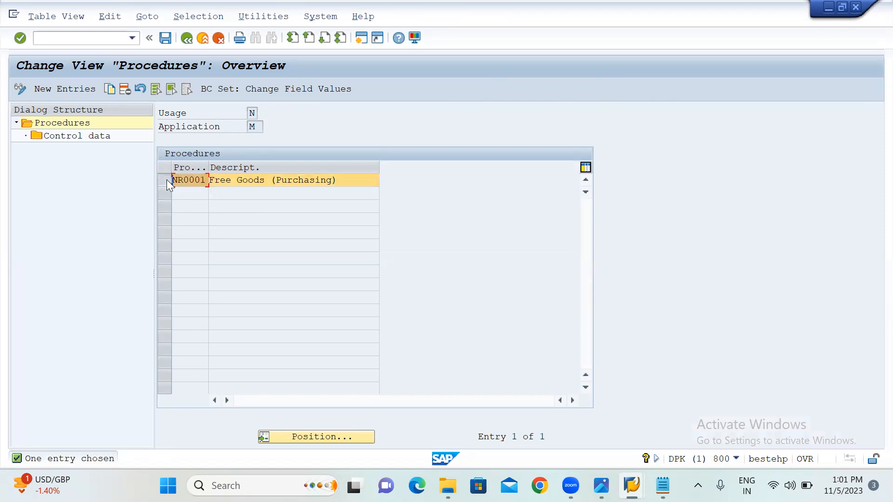
{"action": "left_click", "coordinate": [103, 137]}
{"action": "double_click", "coordinate": [102, 135]}
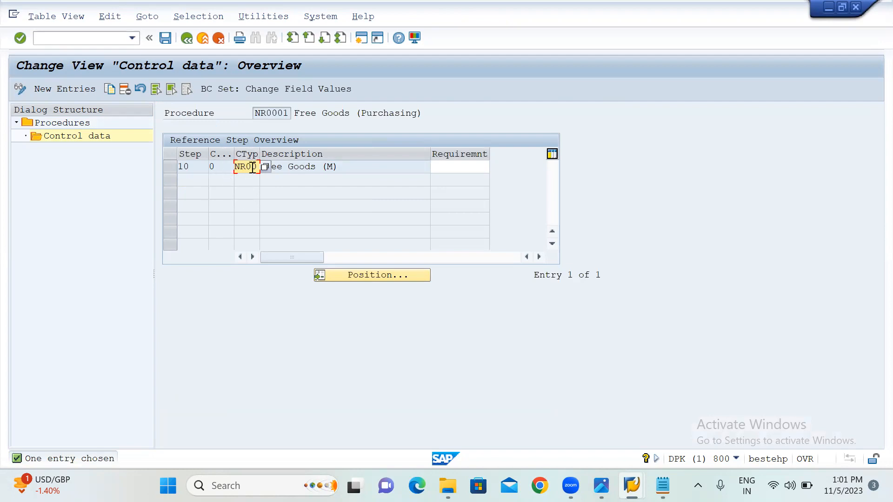
{"action": "left_click", "coordinate": [192, 42]}
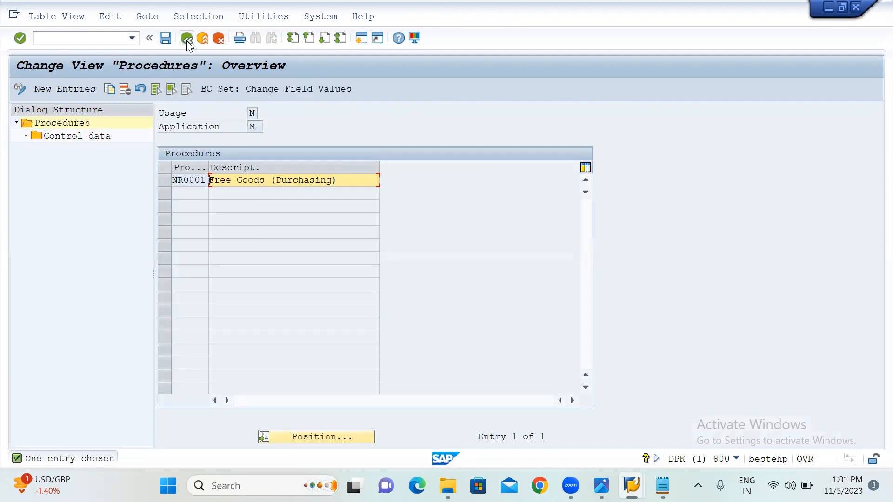
{"action": "left_click", "coordinate": [186, 40]}
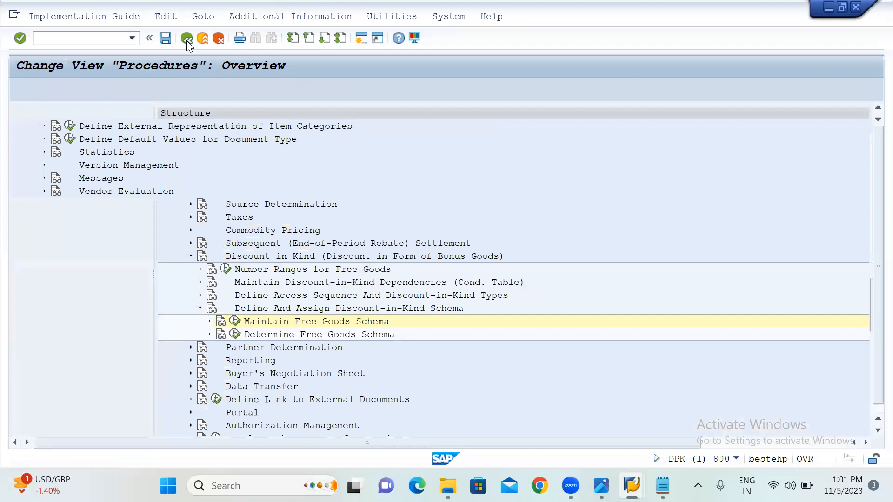